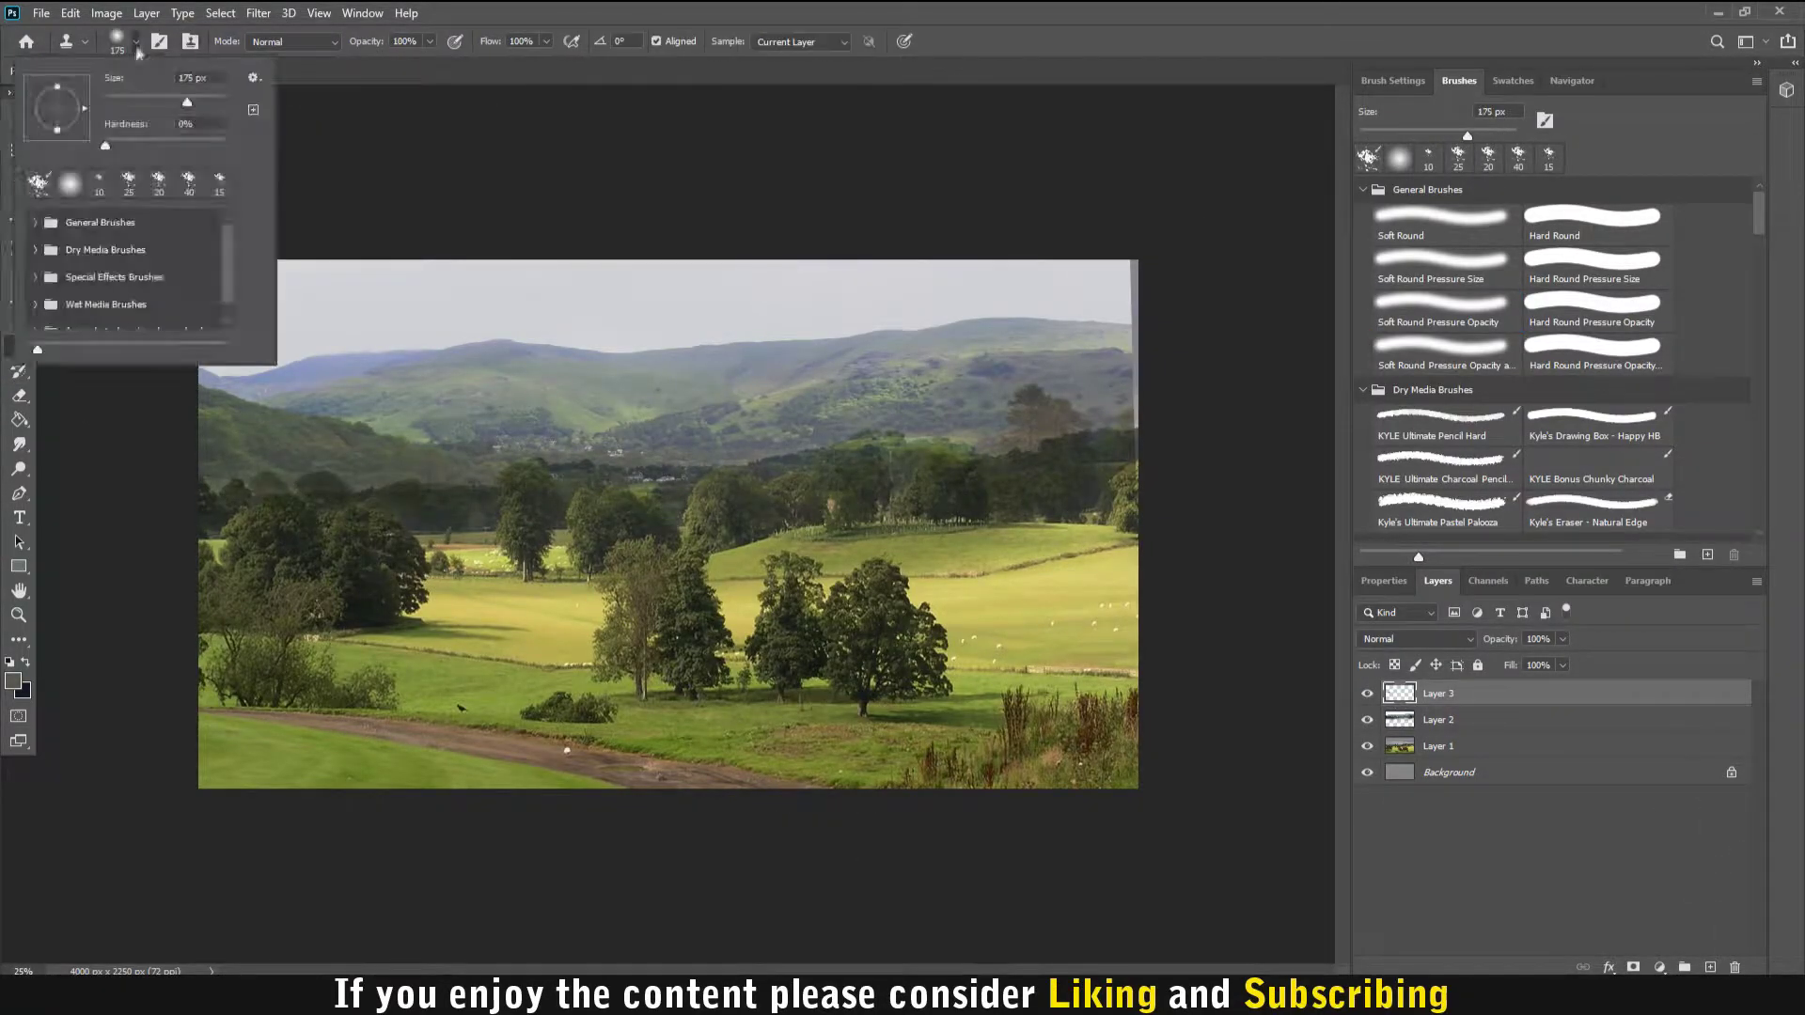
- Select the textured 'traditional feeling' brush preset at 94 px on the regular Brush tool
click(209, 45)
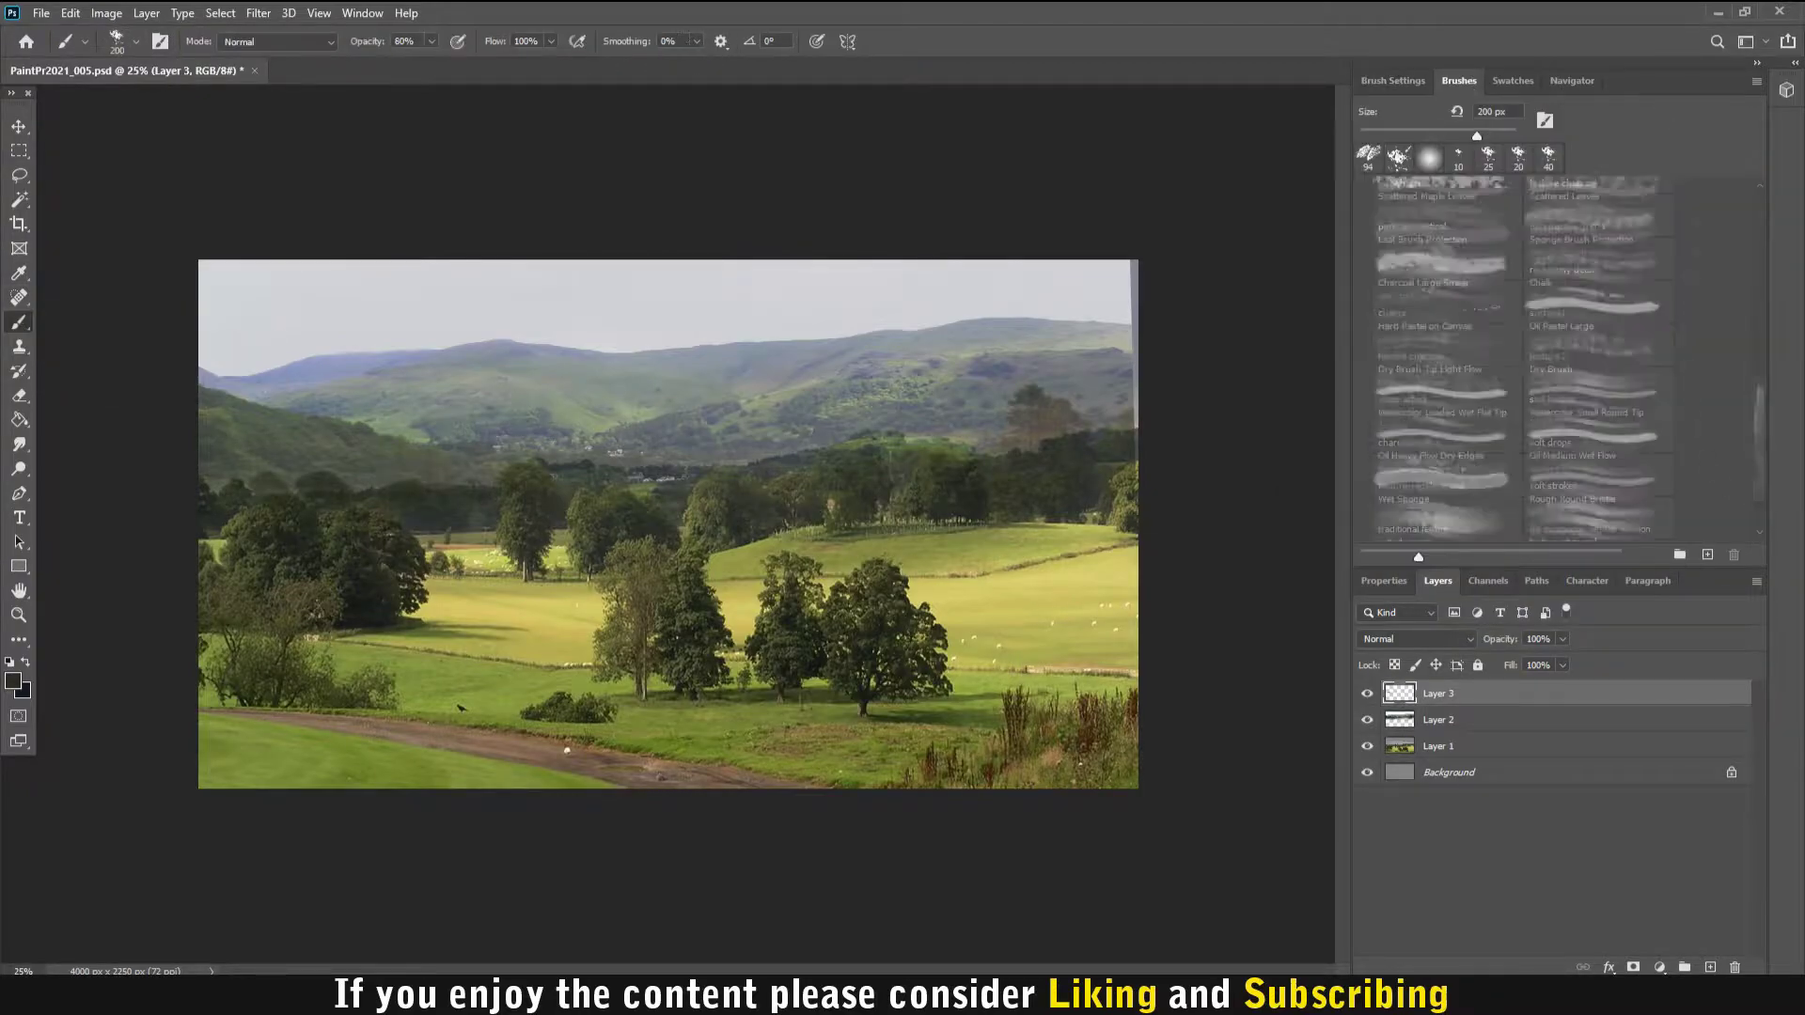
key(period)
key(period)
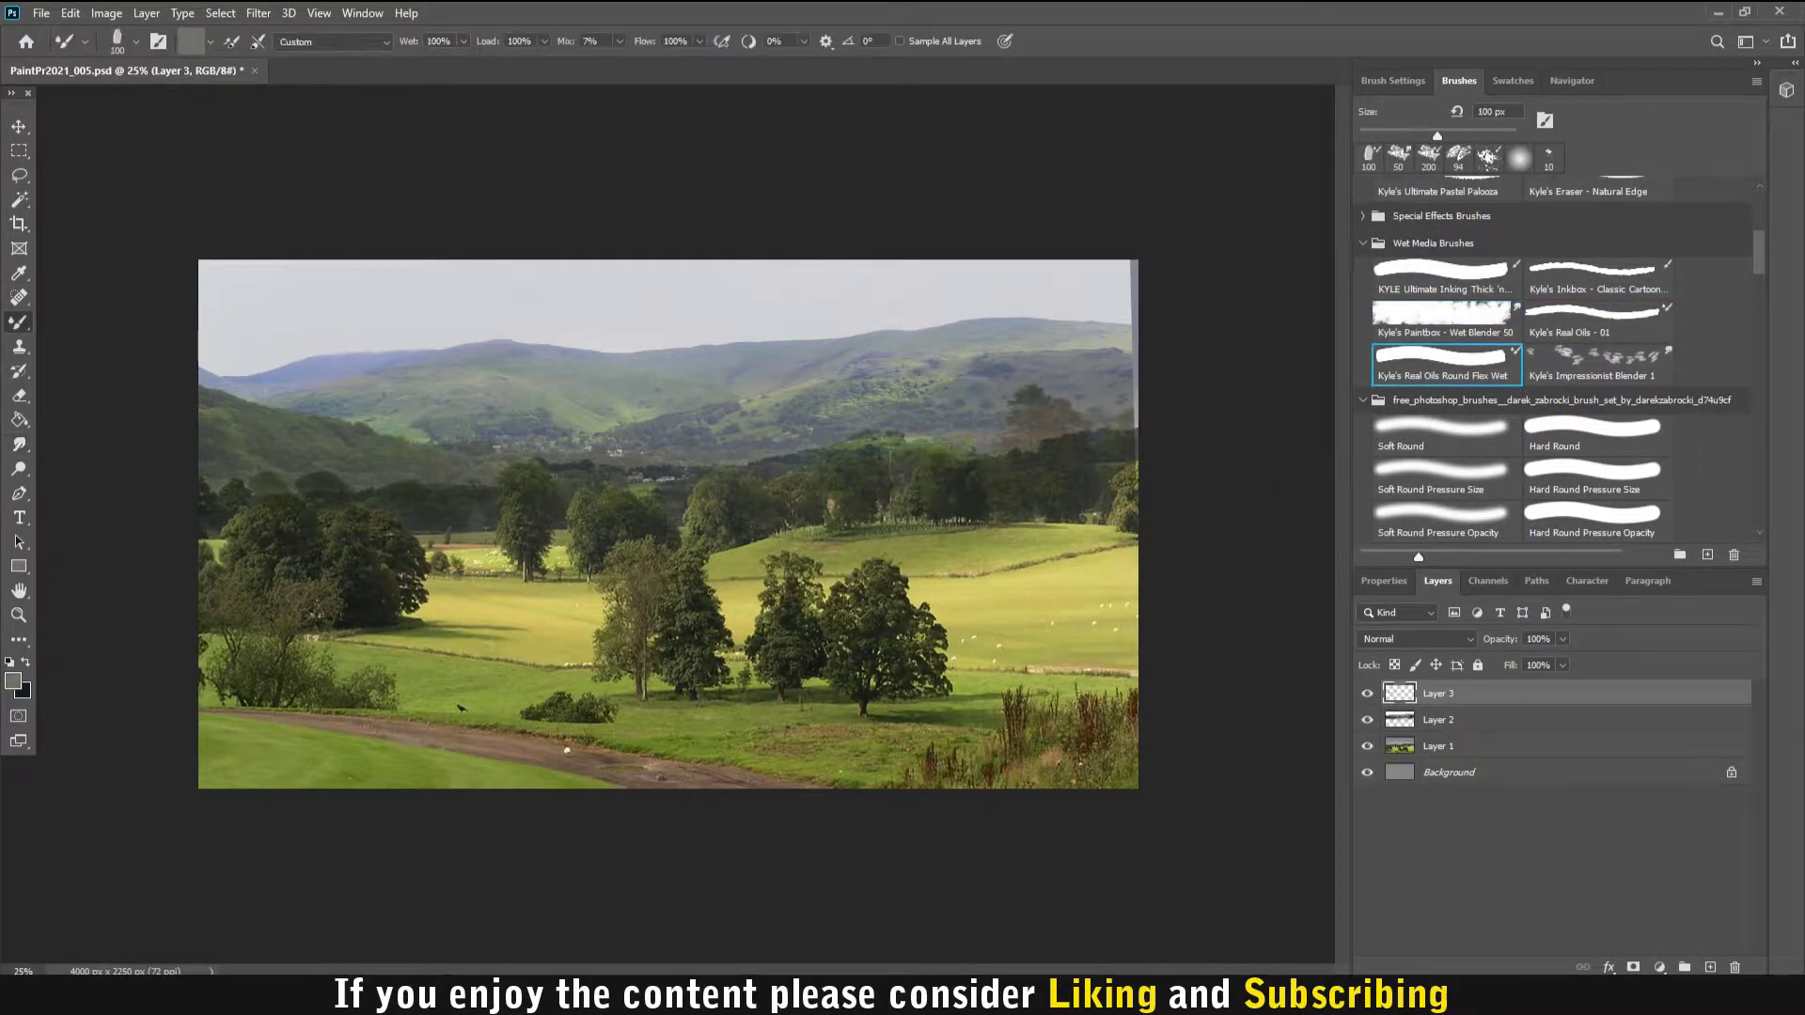
key(period)
key(period)
key(shift+b)
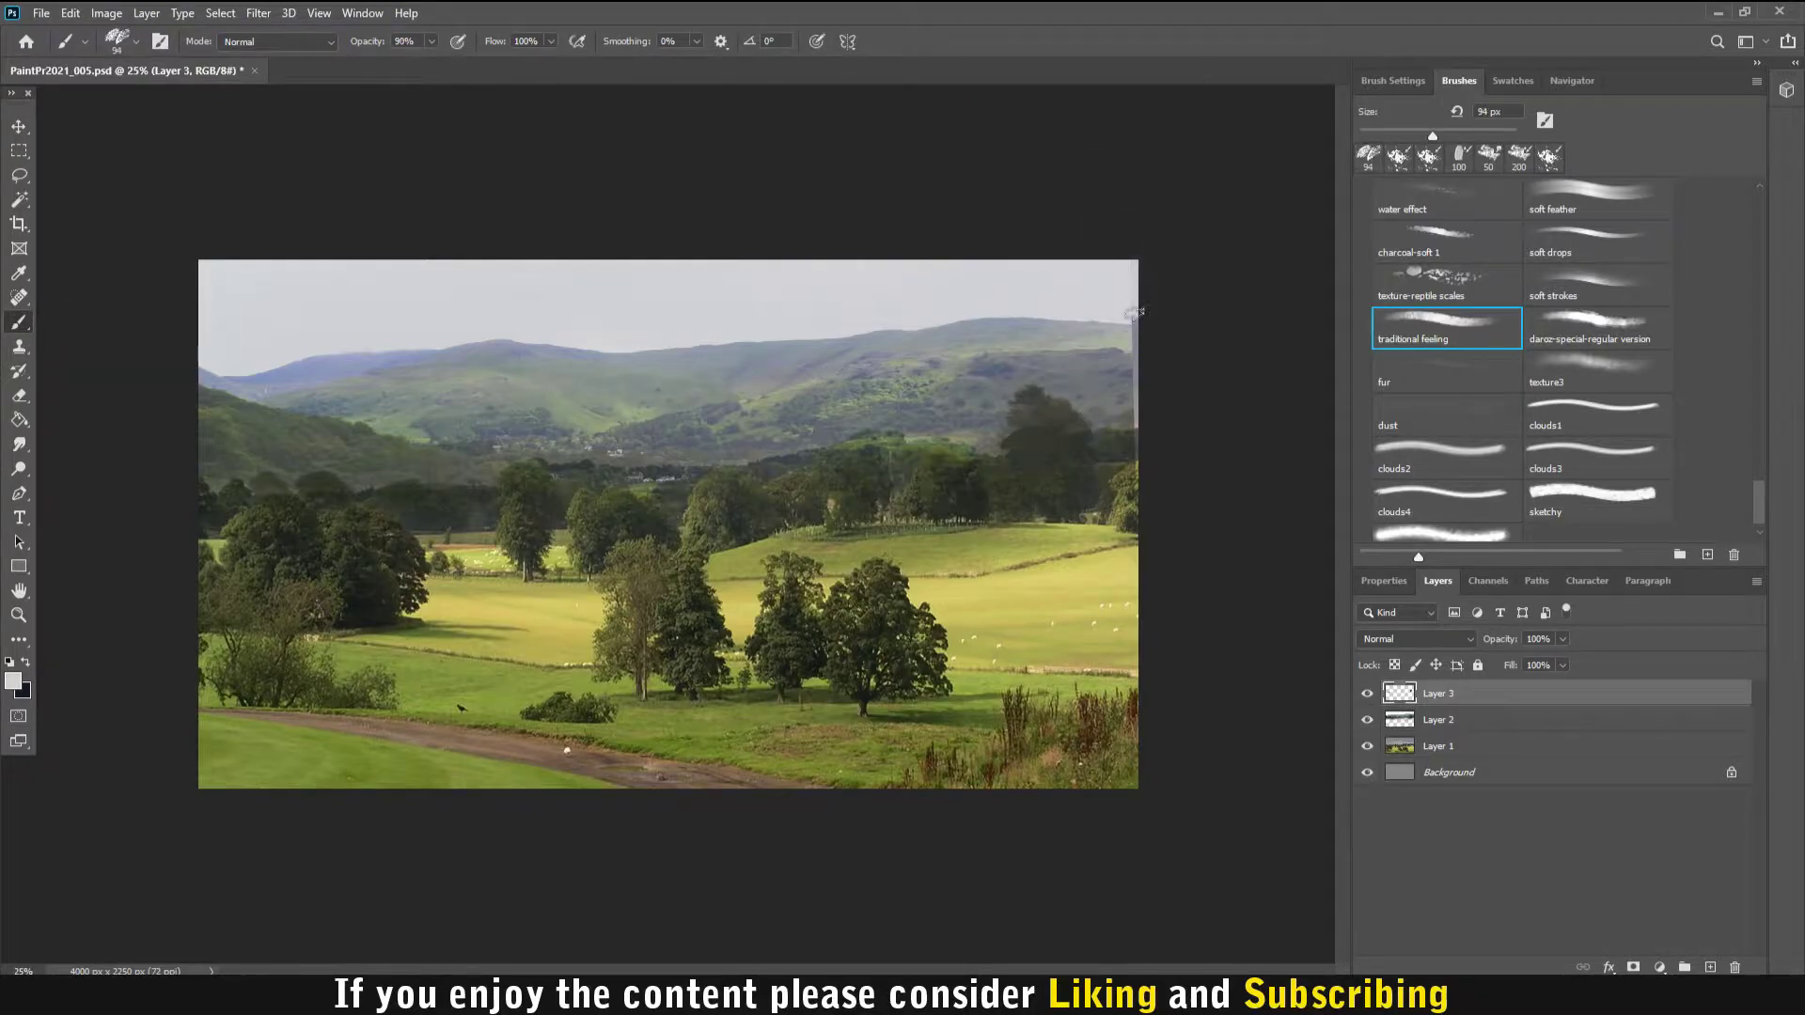
key(z)
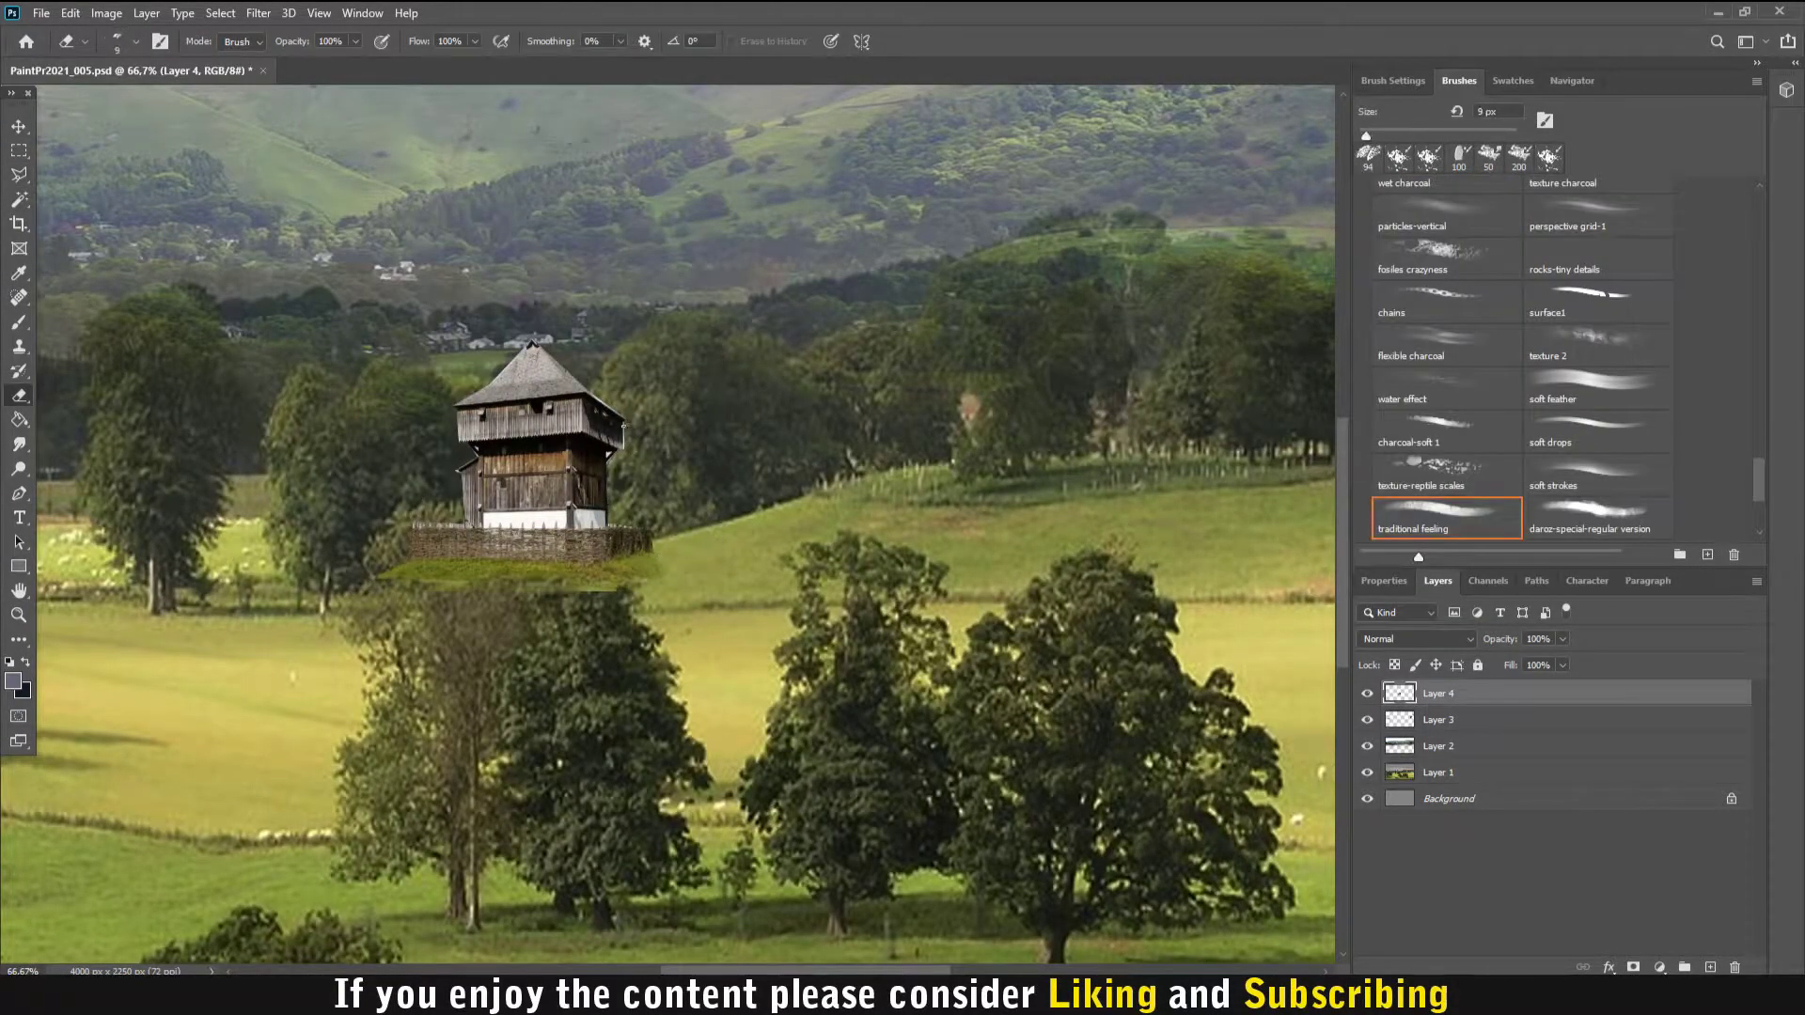
- Lasso around the wooden tower photo to isolate it
drag(623, 425, 570, 467)
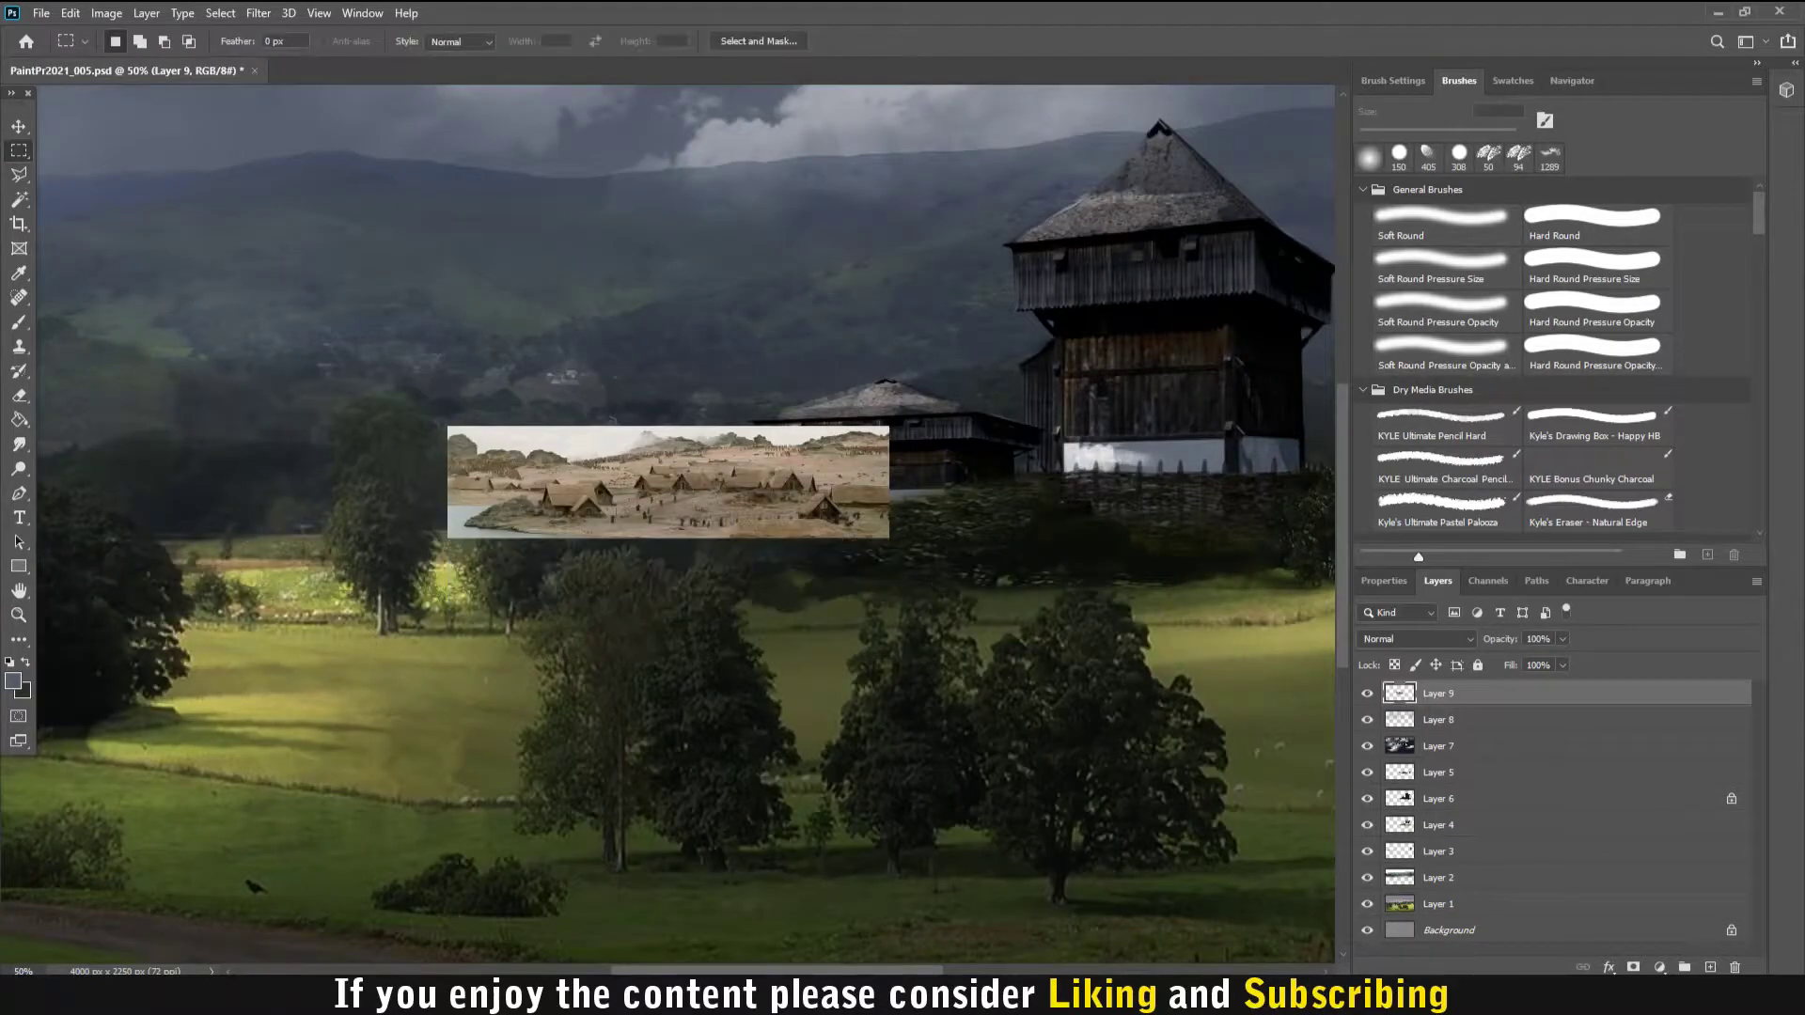
- Delete the village photo's sky and match its colours to Layer 7
key(Delete)
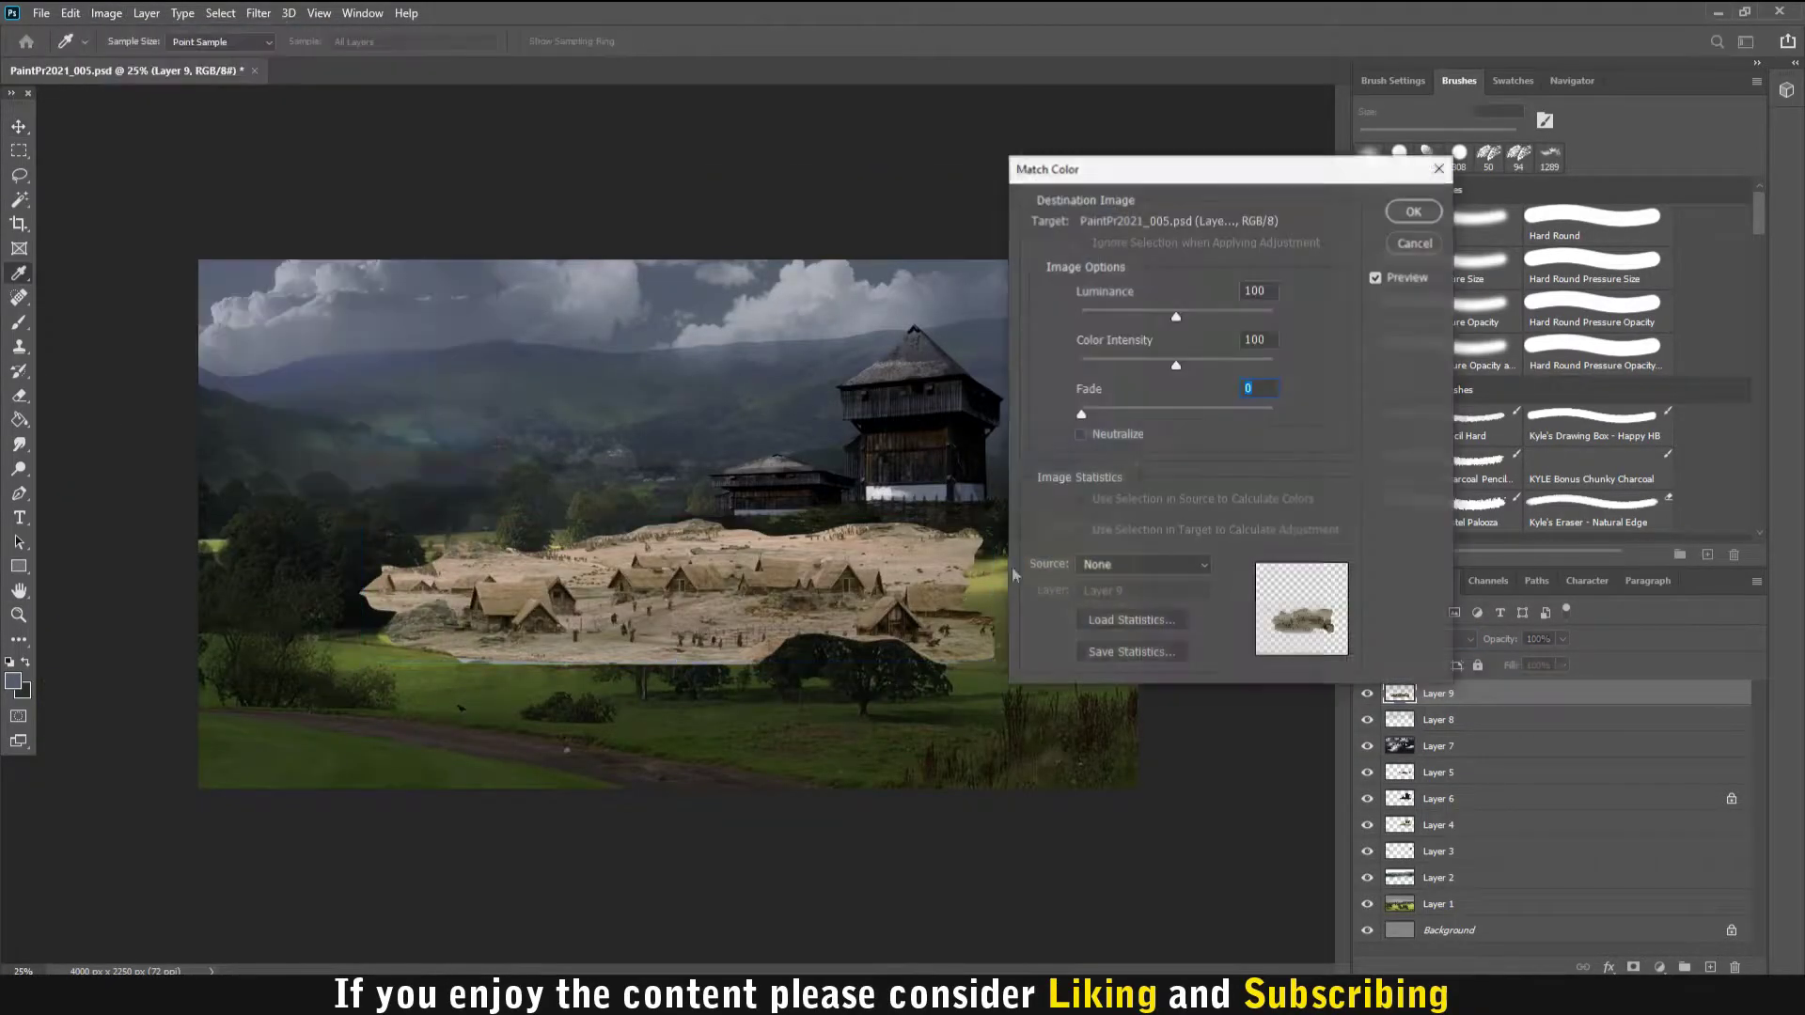
click(1142, 564)
click(1128, 601)
click(1117, 671)
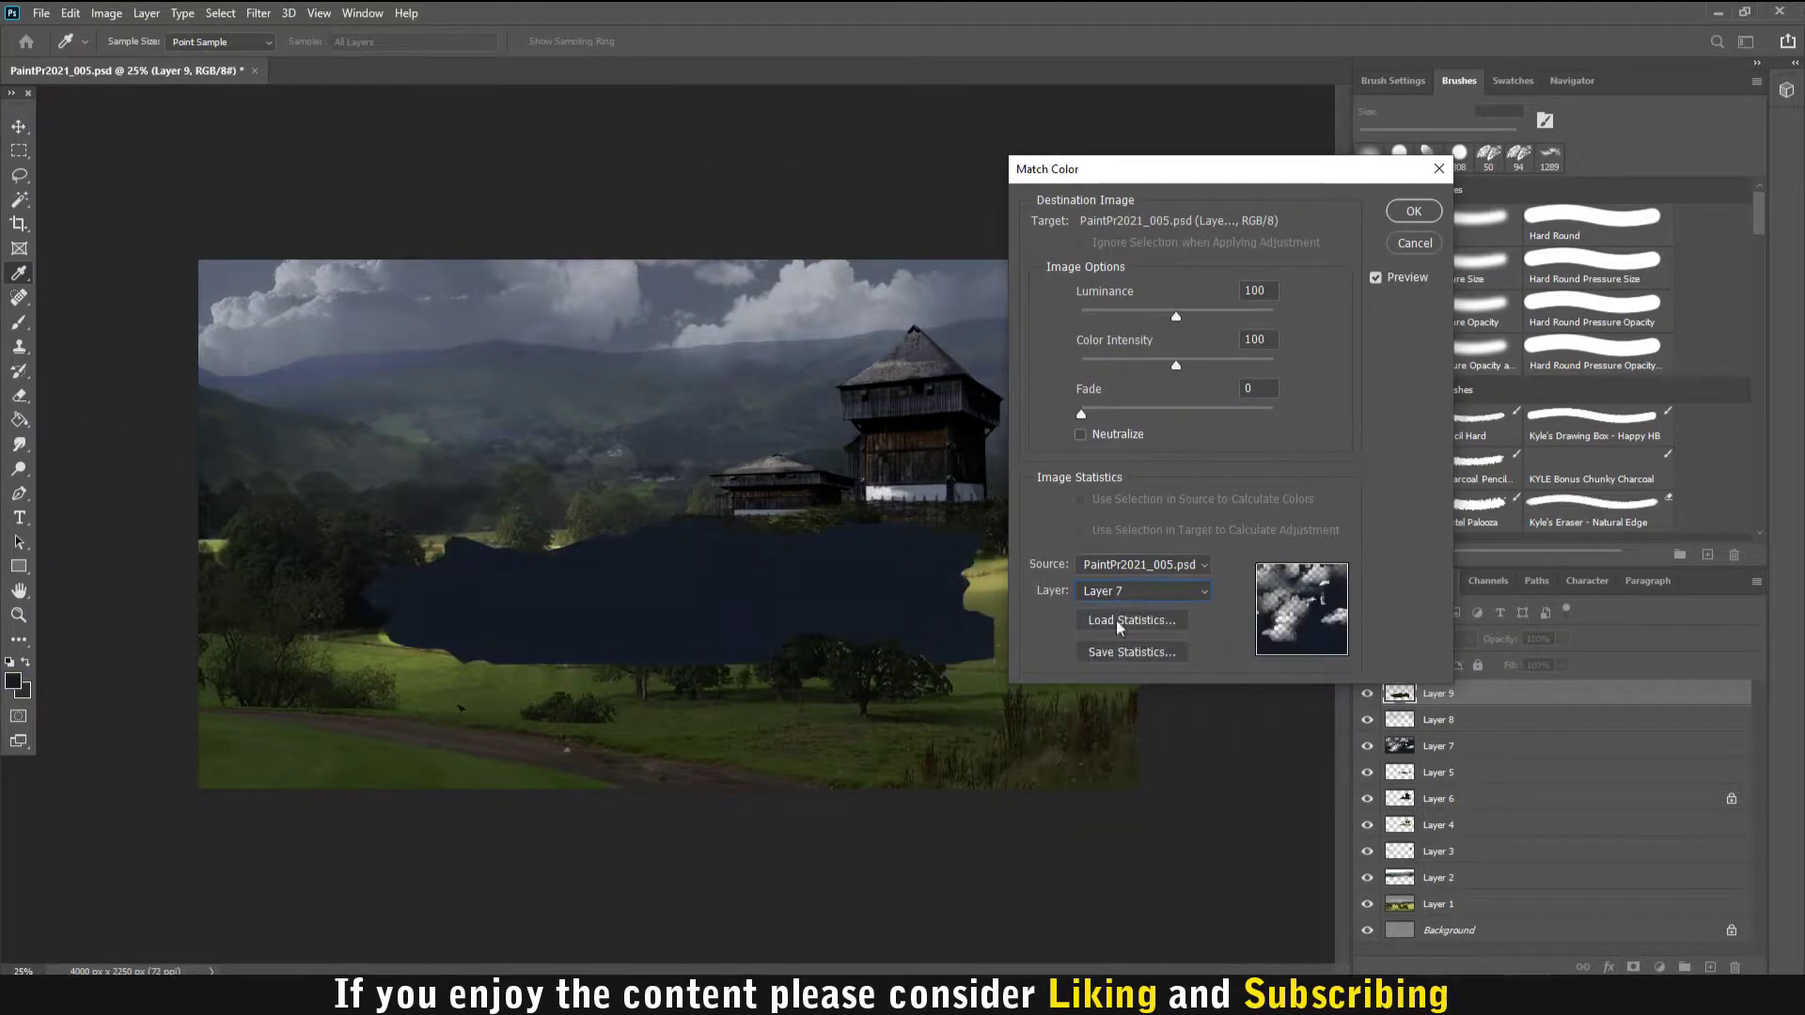
- Erase the village's upper and right edges with the daroz-special-regular brush at 125 px
scroll(1523, 357, down, 3)
click(1598, 336)
mouse_move(376, 629)
mouse_down()
mouse_move(583, 550)
mouse_move(883, 536)
mouse_up()
key(bracketleft)
key(bracketleft)
key(bracketleft)
mouse_move(715, 526)
mouse_down()
mouse_move(917, 564)
mouse_move(931, 649)
mouse_move(794, 658)
mouse_move(808, 568)
mouse_move(582, 550)
mouse_up()
drag(564, 611, 743, 621)
- Apply a Hue/Saturation adjustment to the village
click(107, 13)
click(413, 188)
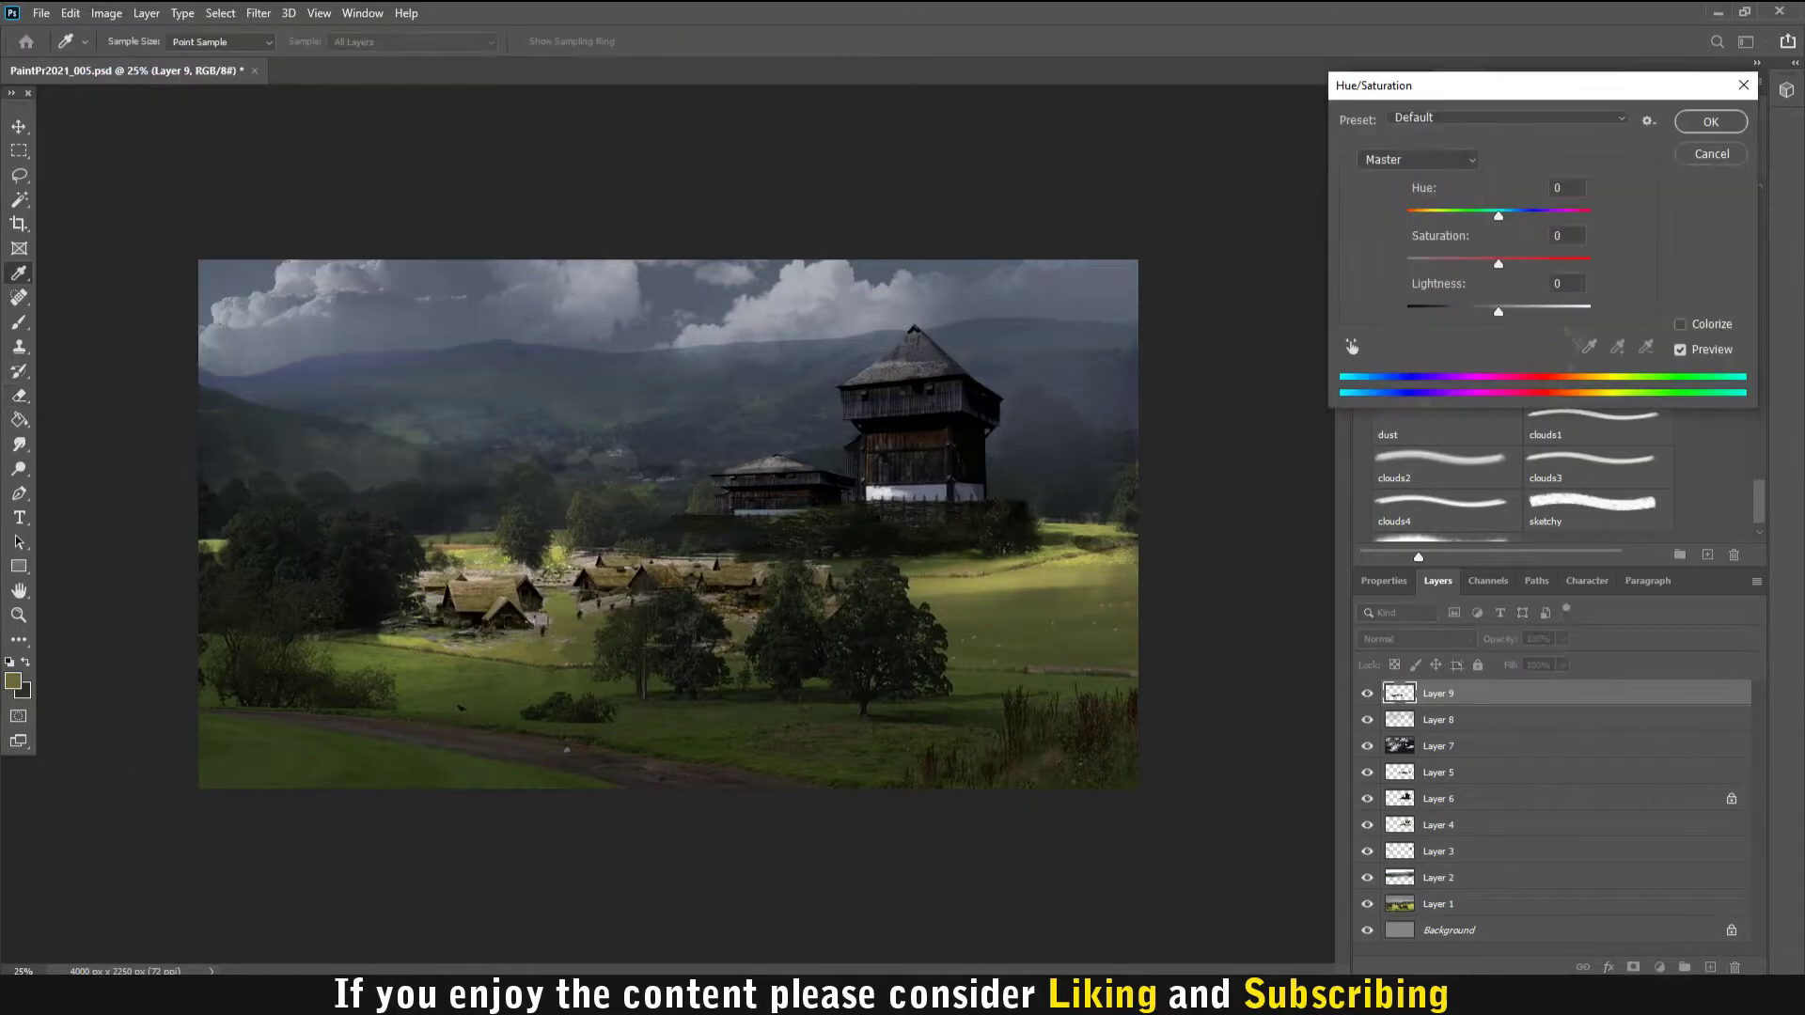
key(Return)
- Add a new layer with a soft round brush at 60 px and 90% opacity
key(ctrl+shift+alt+n)
click(1369, 157)
key(9)
key(bracketleft)
key(bracketleft)
key(bracketleft)
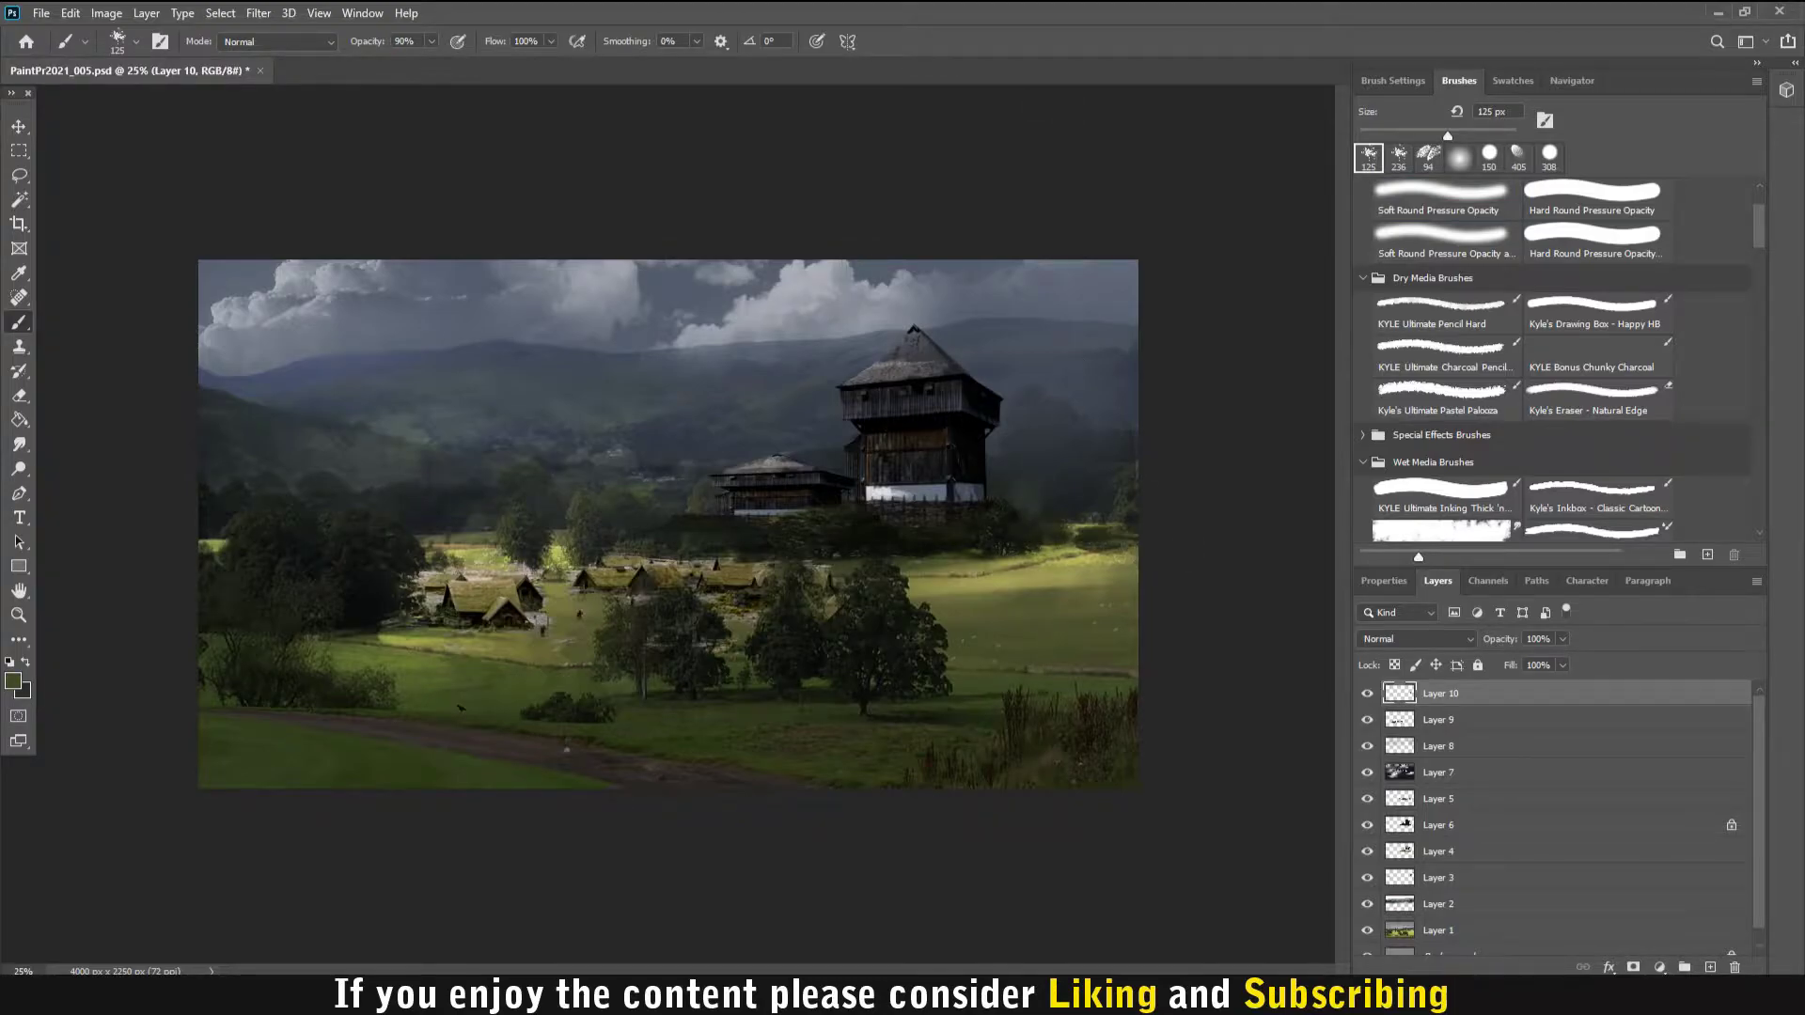
- Paint light horizontal streaks over the right field, then set a dark colour at 40 px
key(bracketright)
drag(926, 582, 1136, 648)
drag(963, 649, 1135, 672)
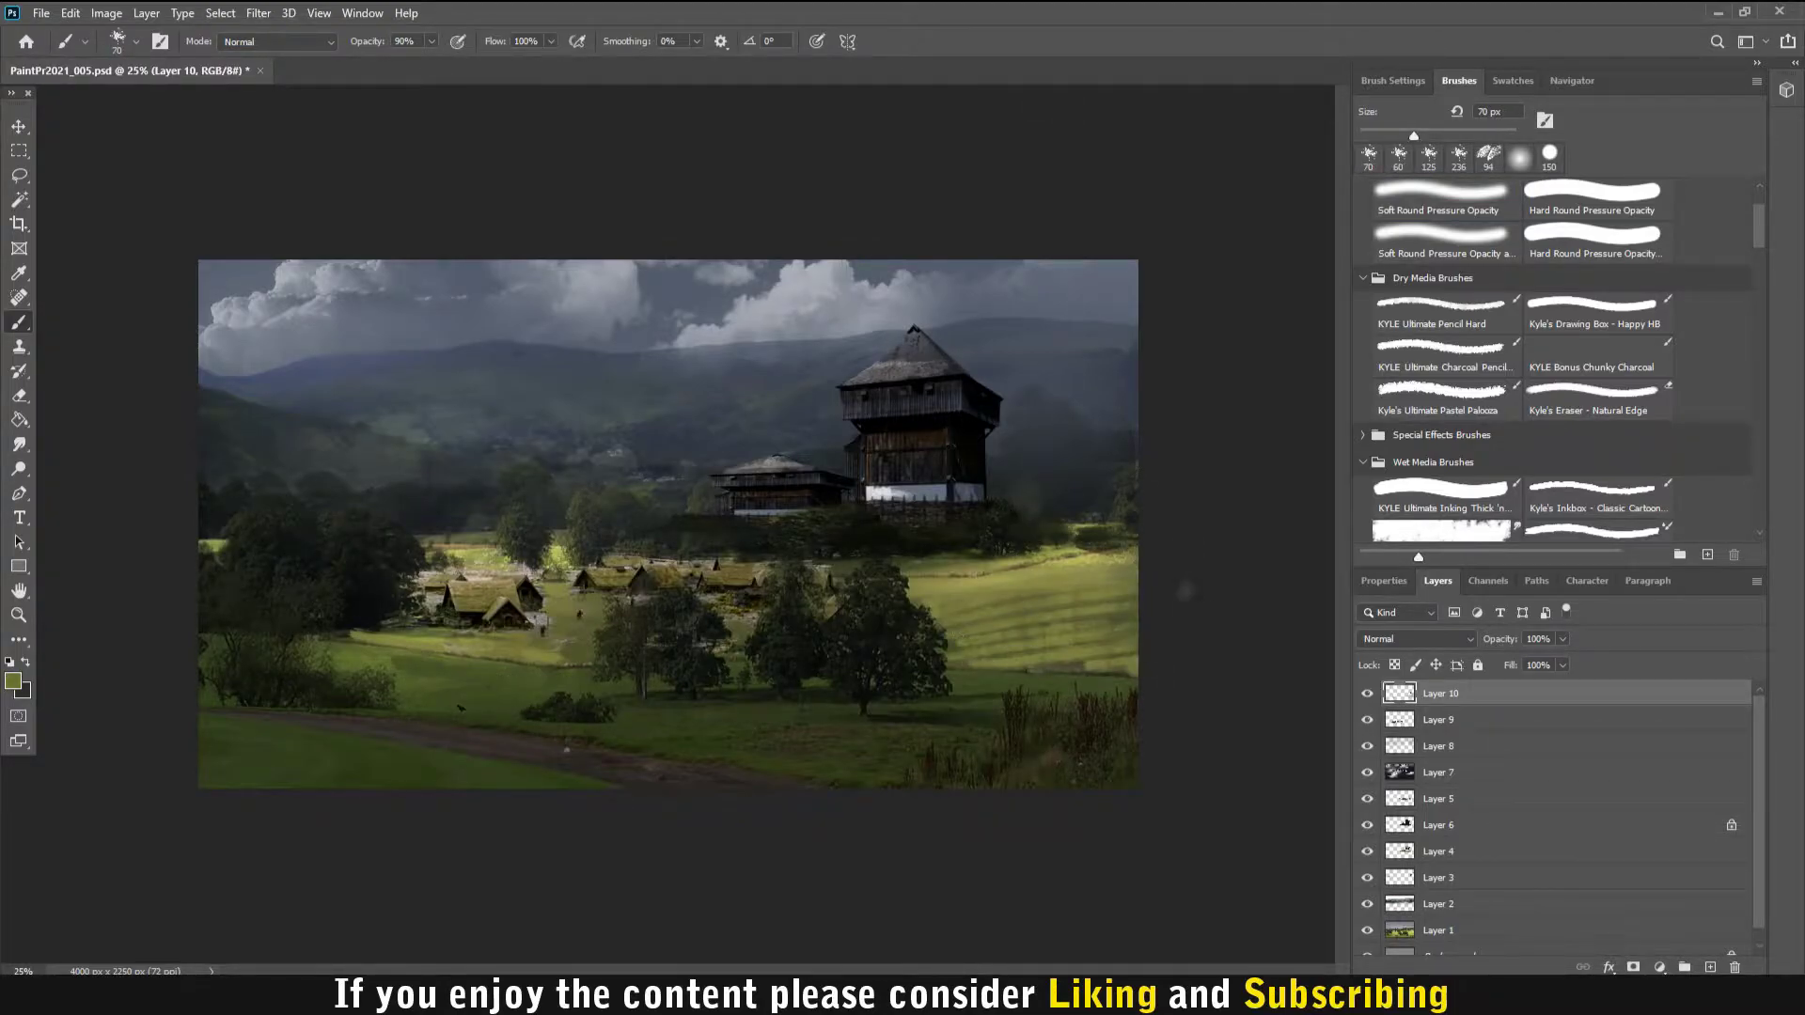
key(d)
key(d)
key(bracketleft)
key(bracketleft)
key(bracketleft)
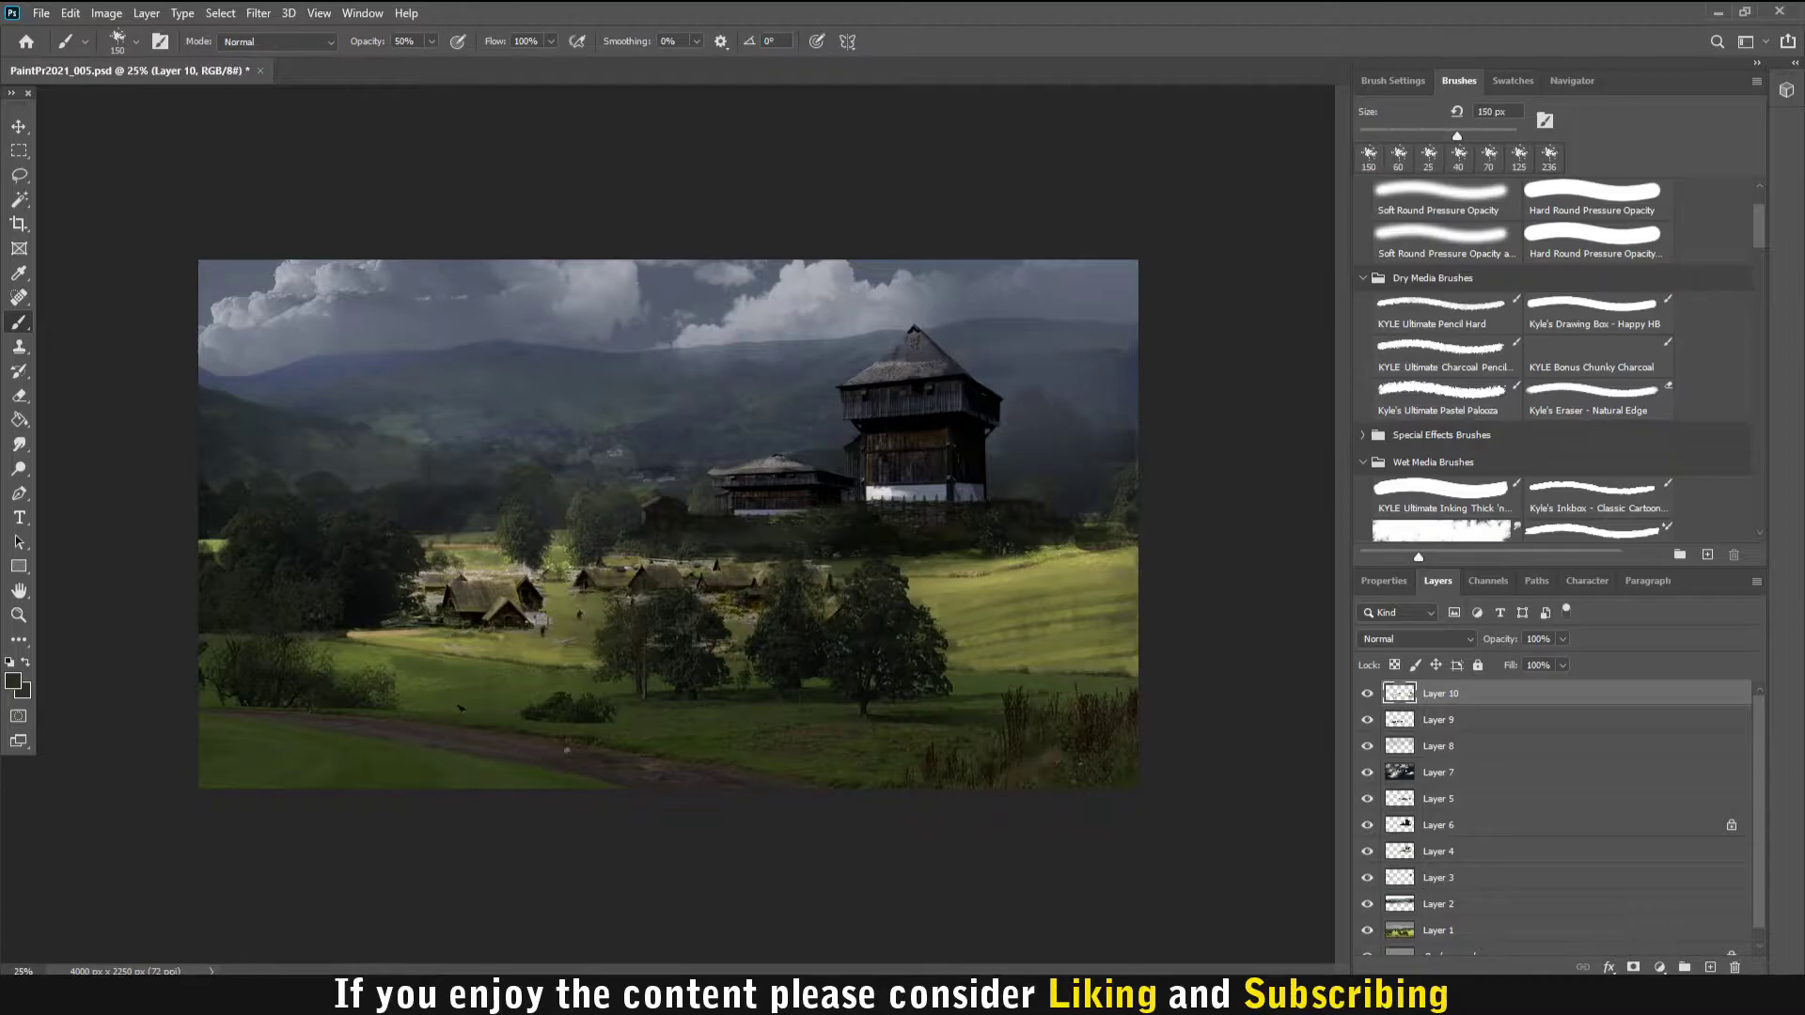
- Duplicate the tower and stretch the copy taller and further left
key(ctrl+t)
key(ctrl+bracketleft)
mouse_move(854, 323)
mouse_down()
mouse_move(798, 290)
mouse_move(853, 263)
mouse_up()
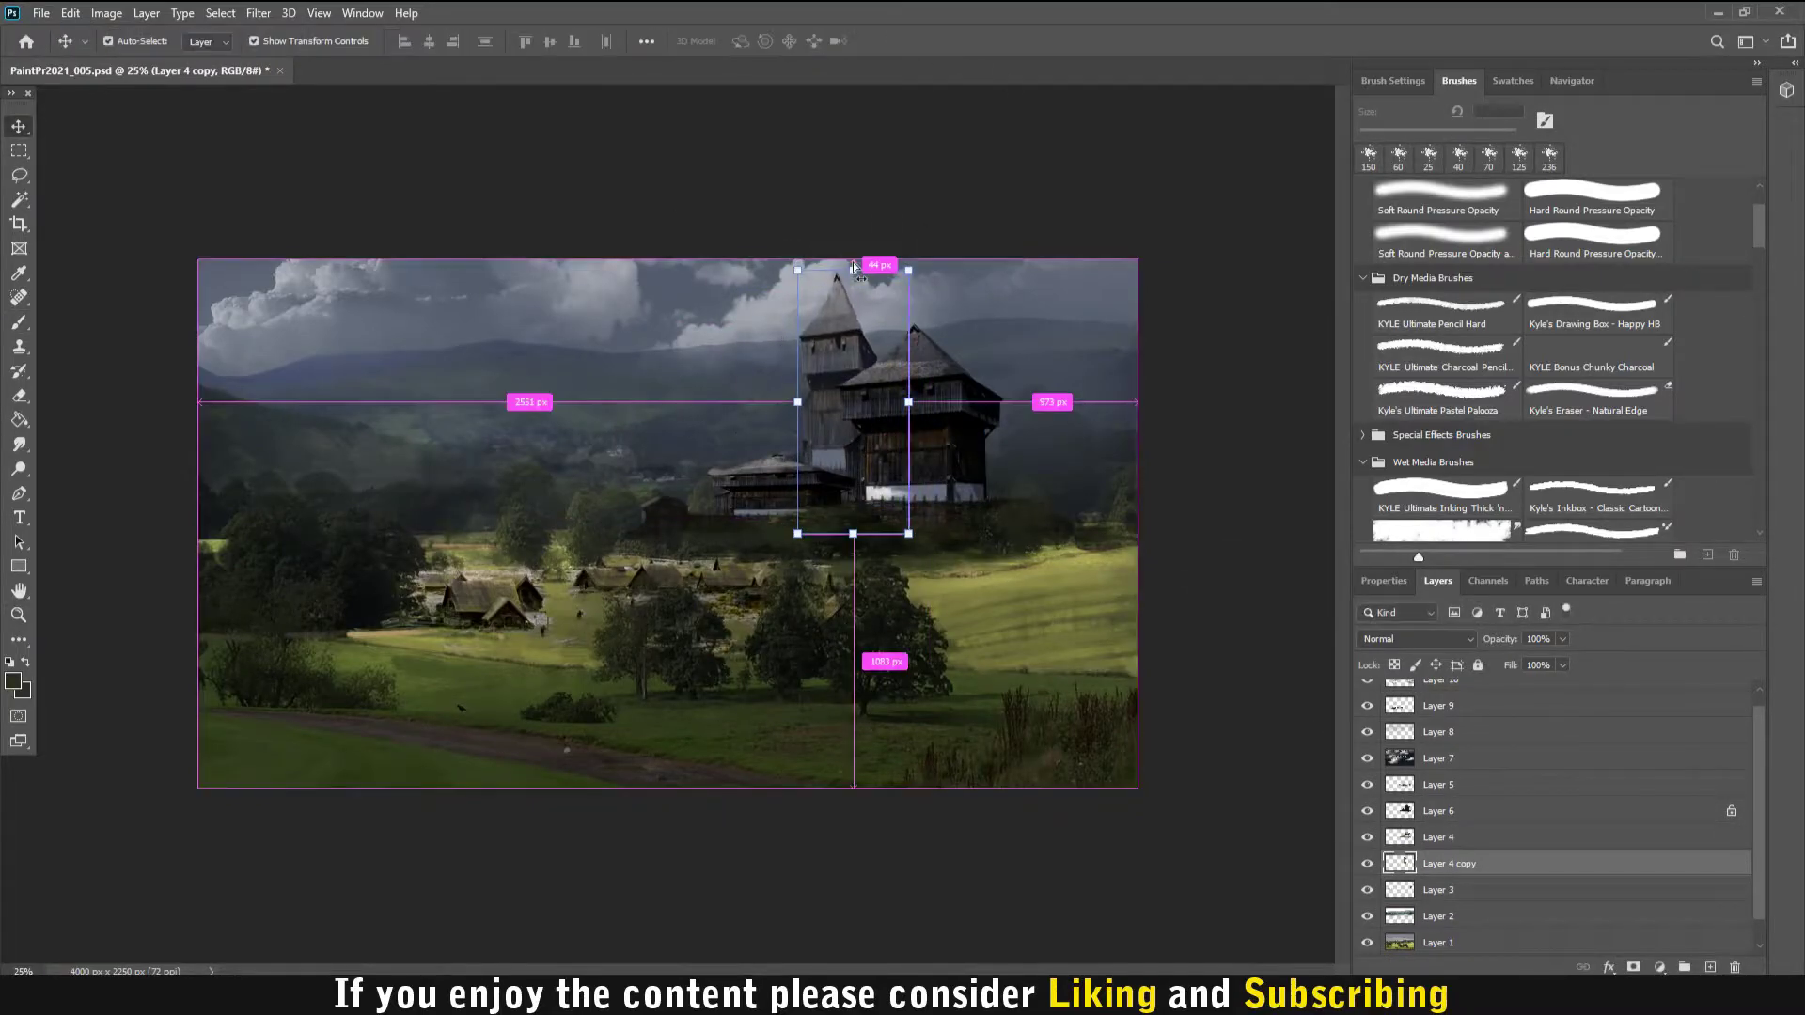
key(Return)
ctrl+click(1400, 825)
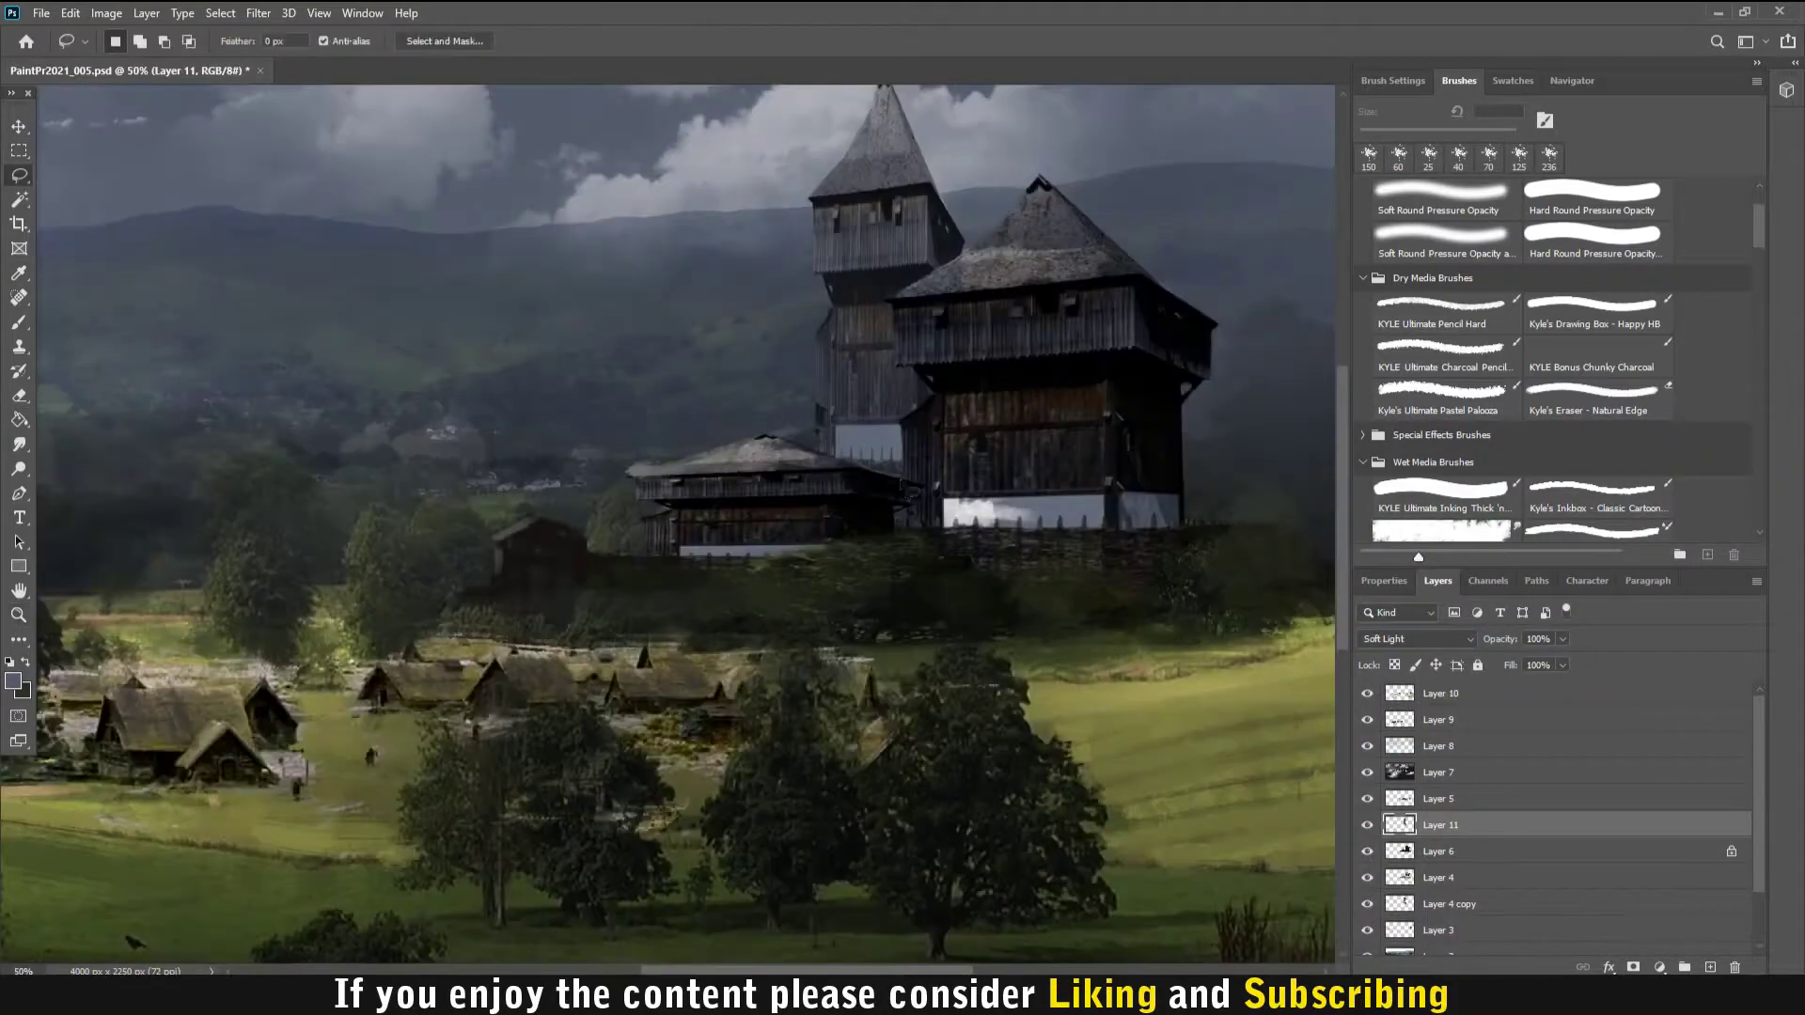
- Select the new tower's outline and add a new empty layer above it
drag(902, 489, 893, 310)
key(m)
key(ctrl+minus)
key(alt+period)
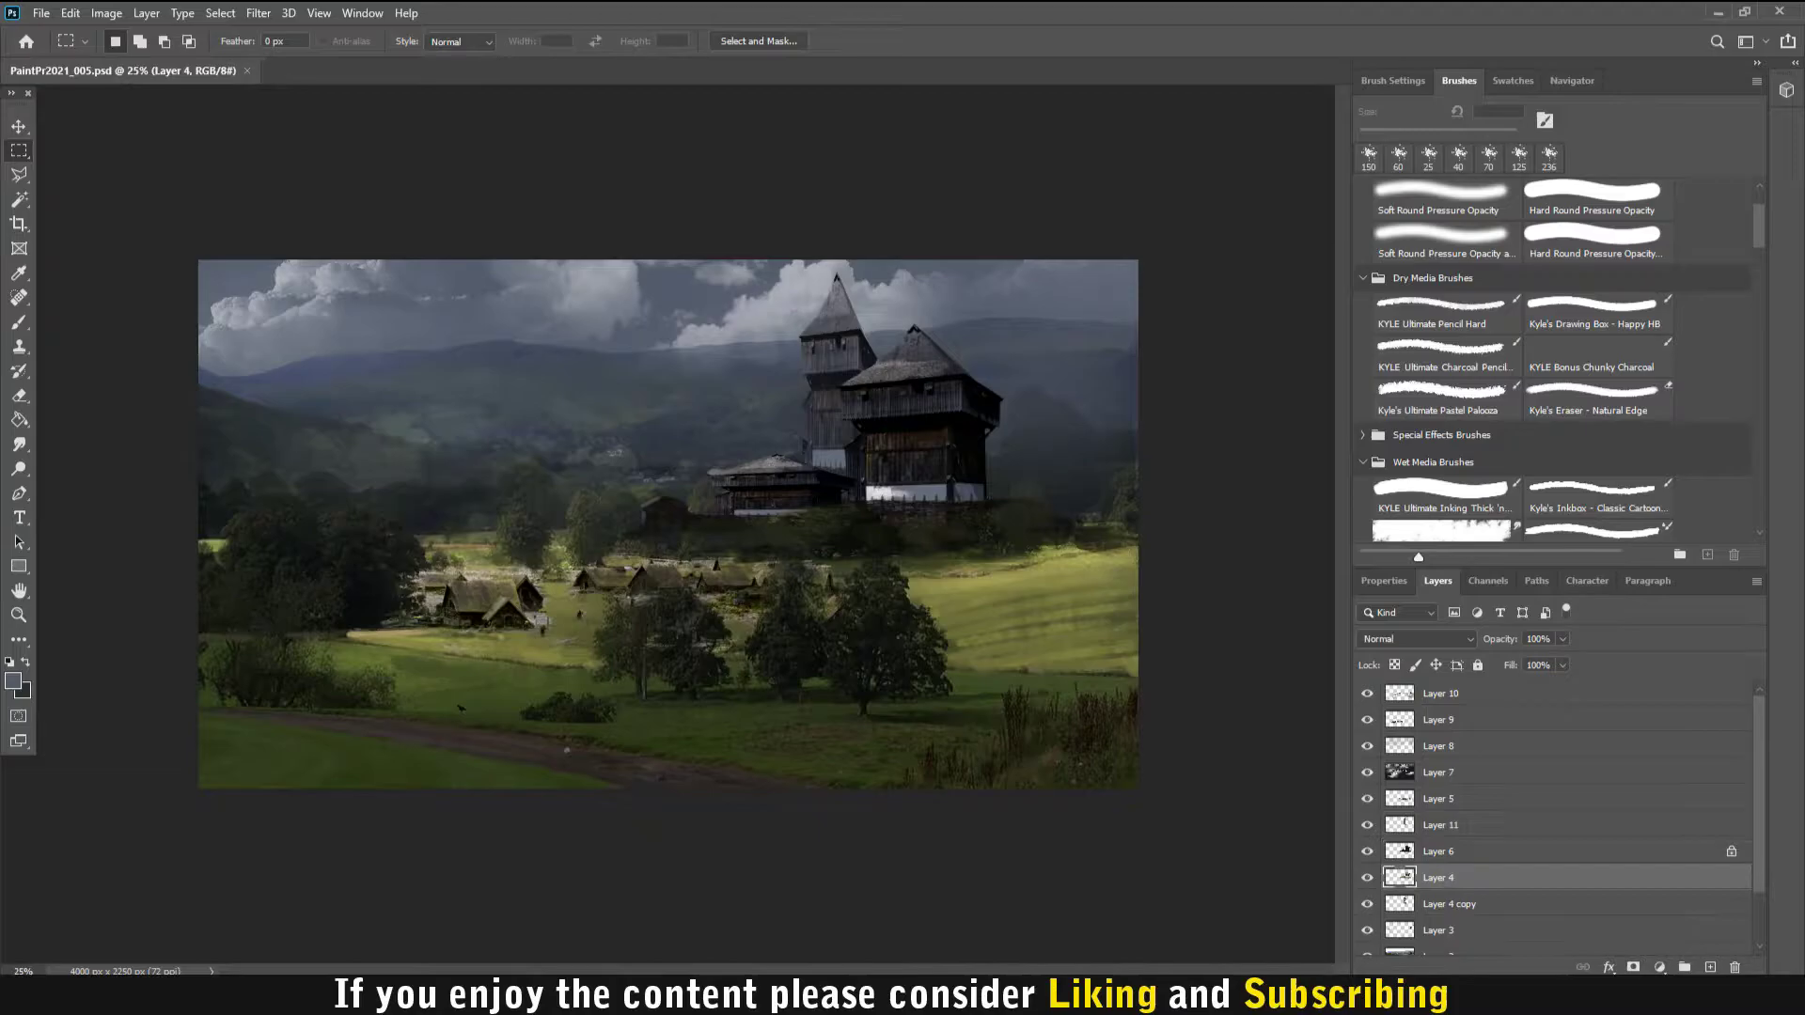
key(ctrl+shift+alt+n)
- Paint dark roof and window details and a light grey spire on the tower
key(ctrl+plus)
key(b)
key(d)
key(9)
drag(785, 374, 828, 411)
drag(707, 334, 769, 317)
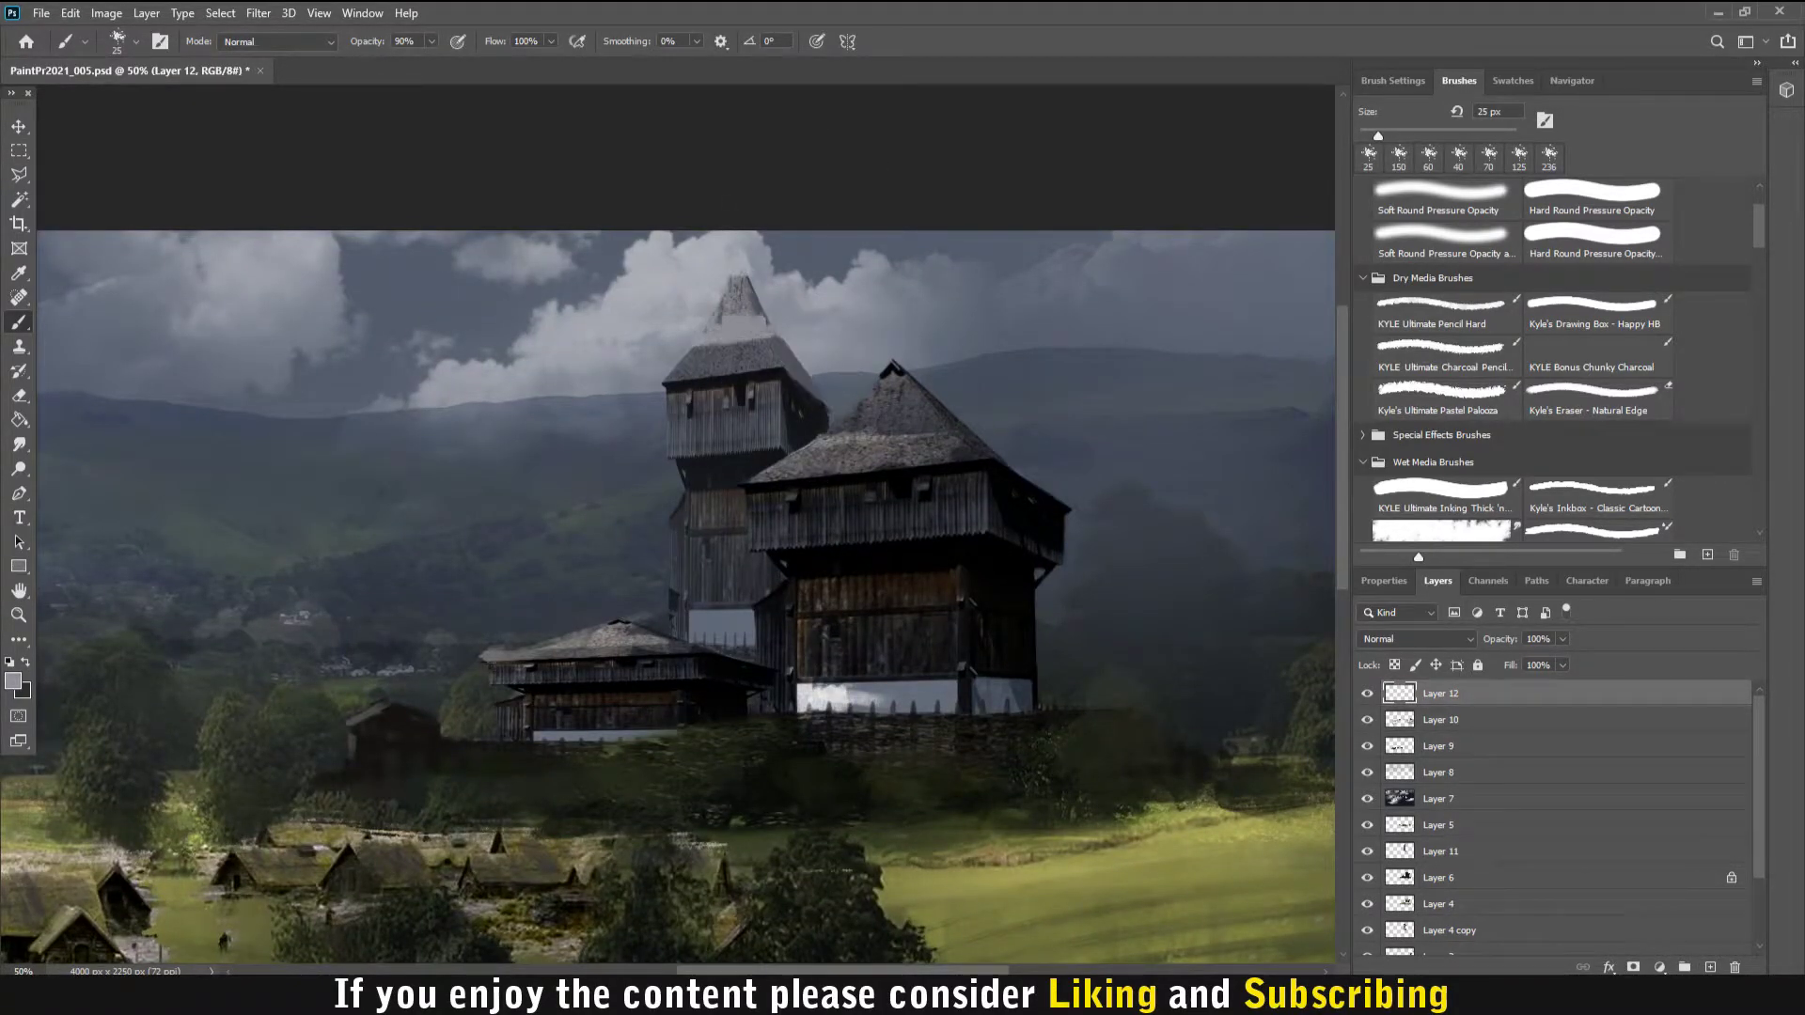
alt+click(704, 344)
key(bracketleft)
key(bracketleft)
key(bracketleft)
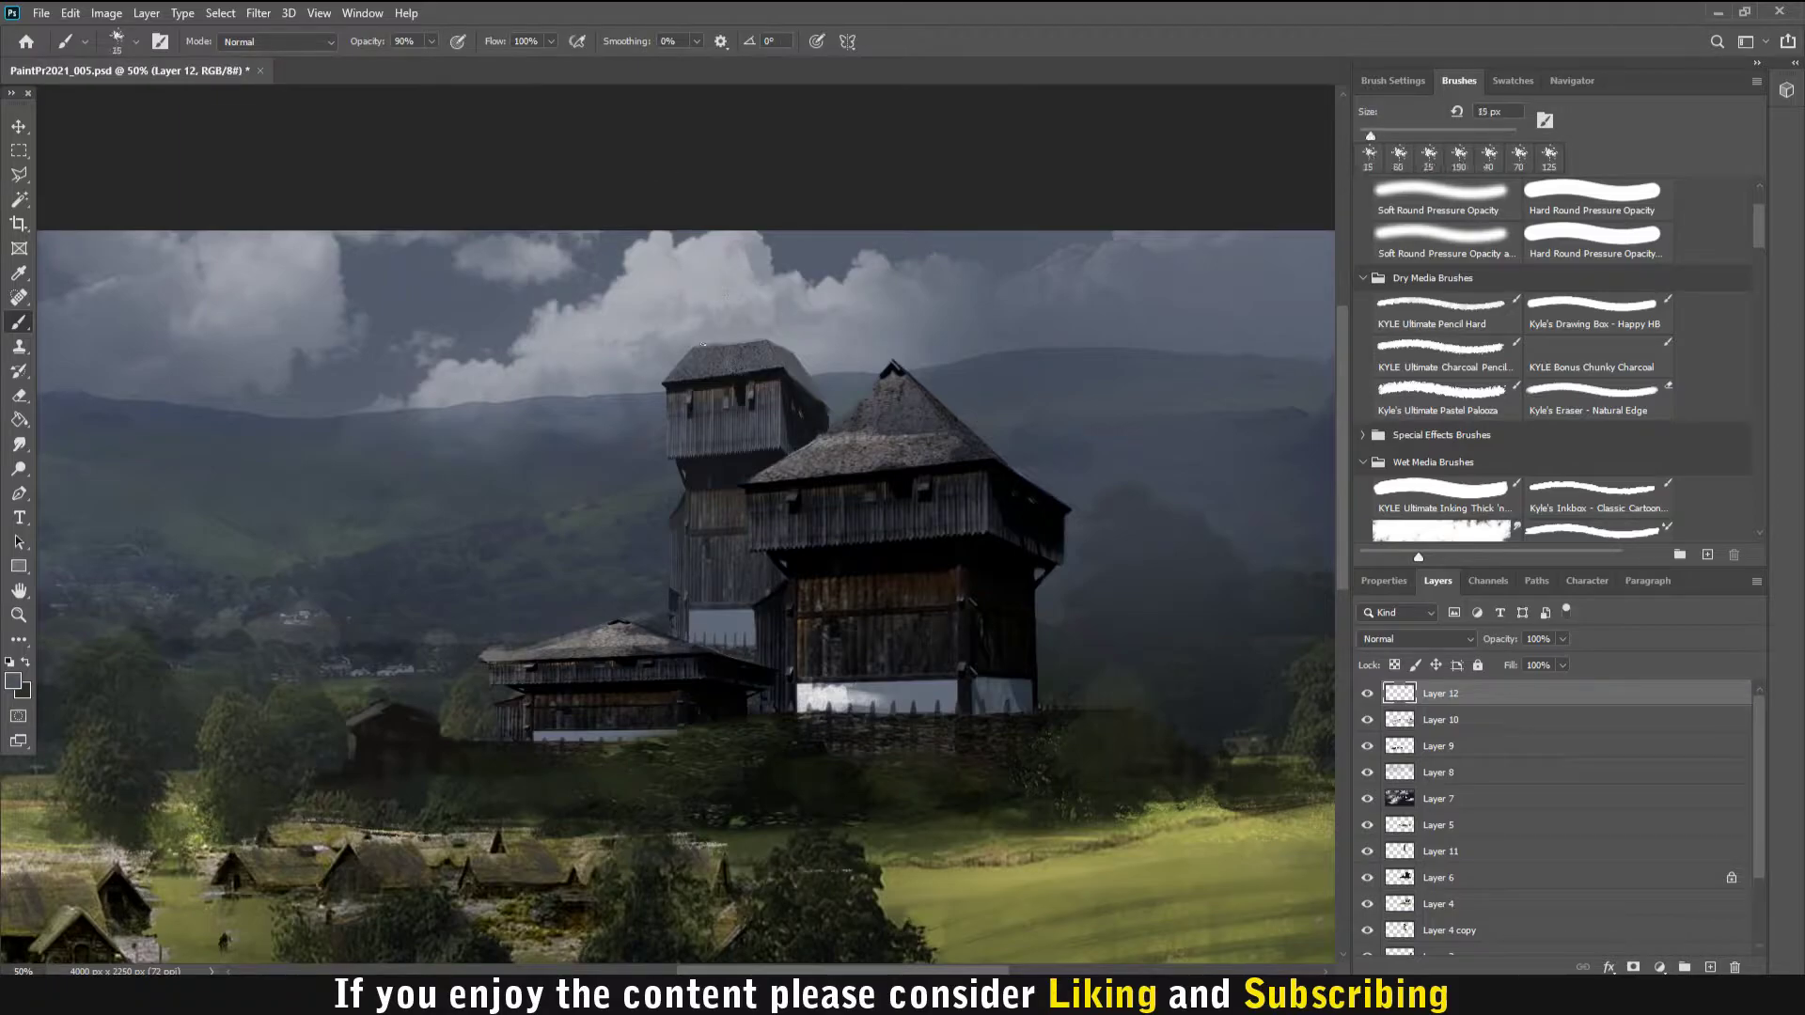
- Fill a straight-edged selection beside the tower with pale blue-grey wall panels
key(l)
click(691, 602)
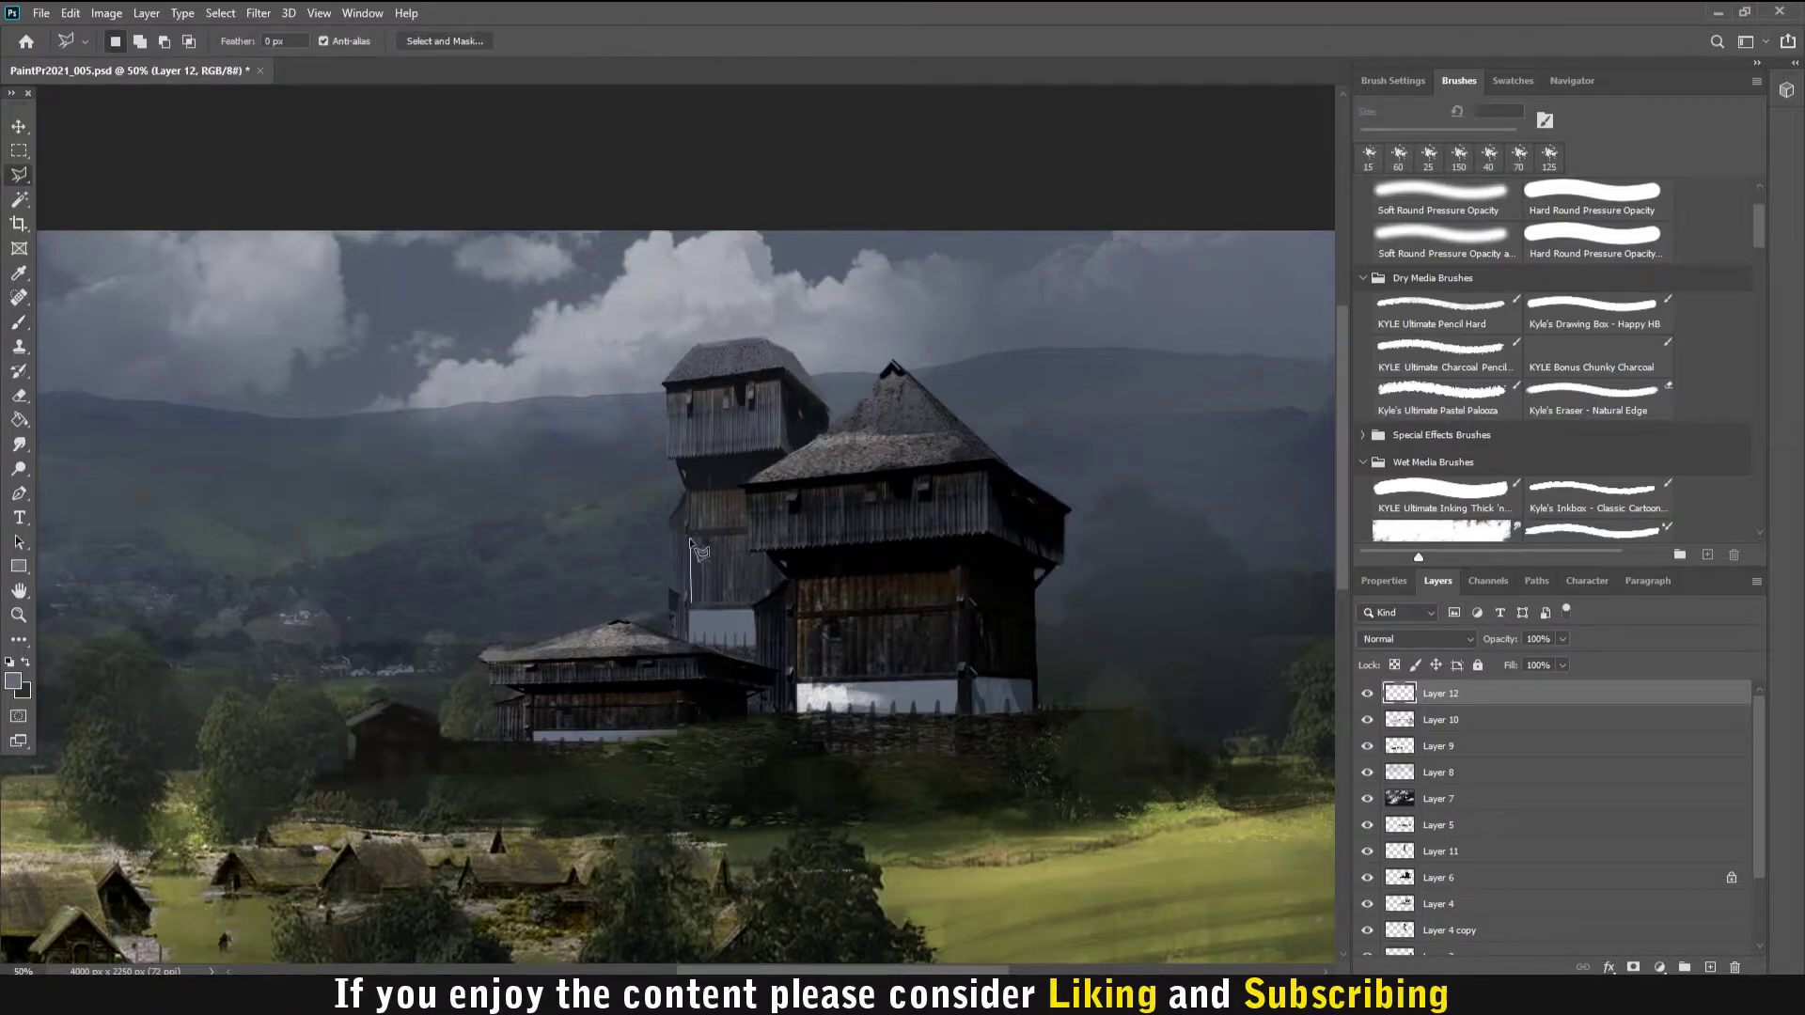
key(b)
drag(700, 555, 766, 592)
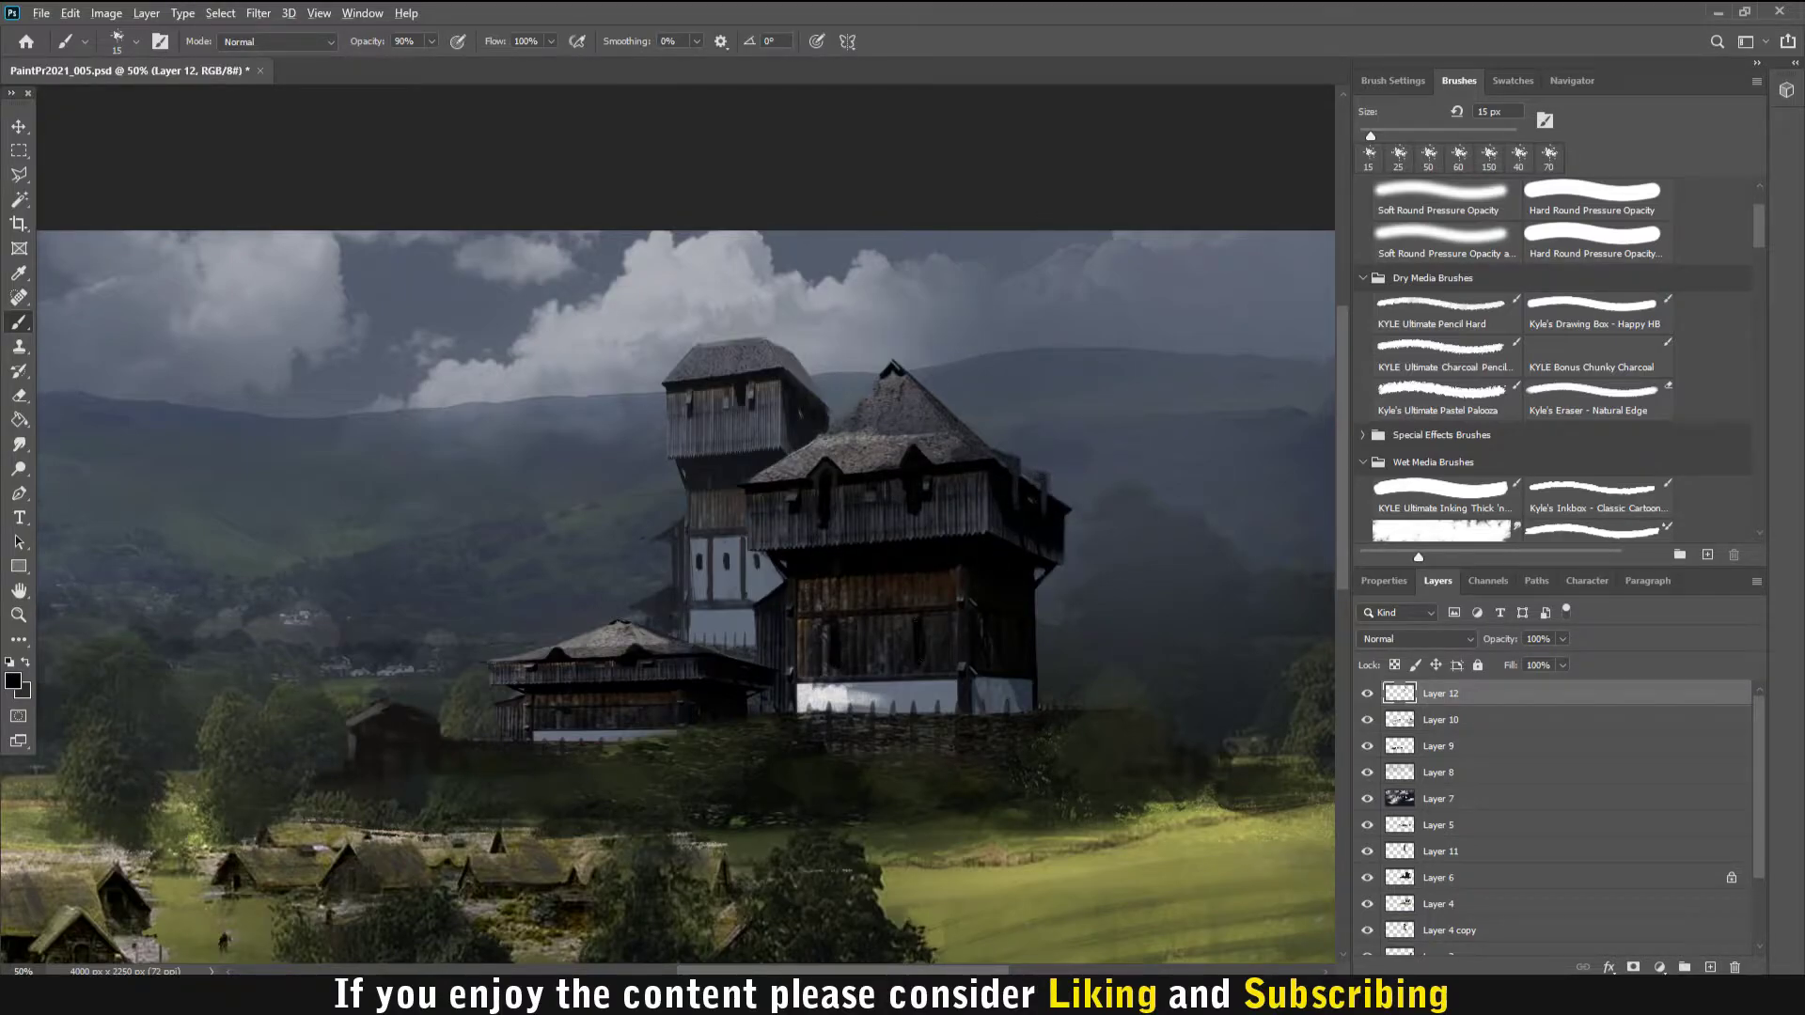
drag(658, 564, 602, 601)
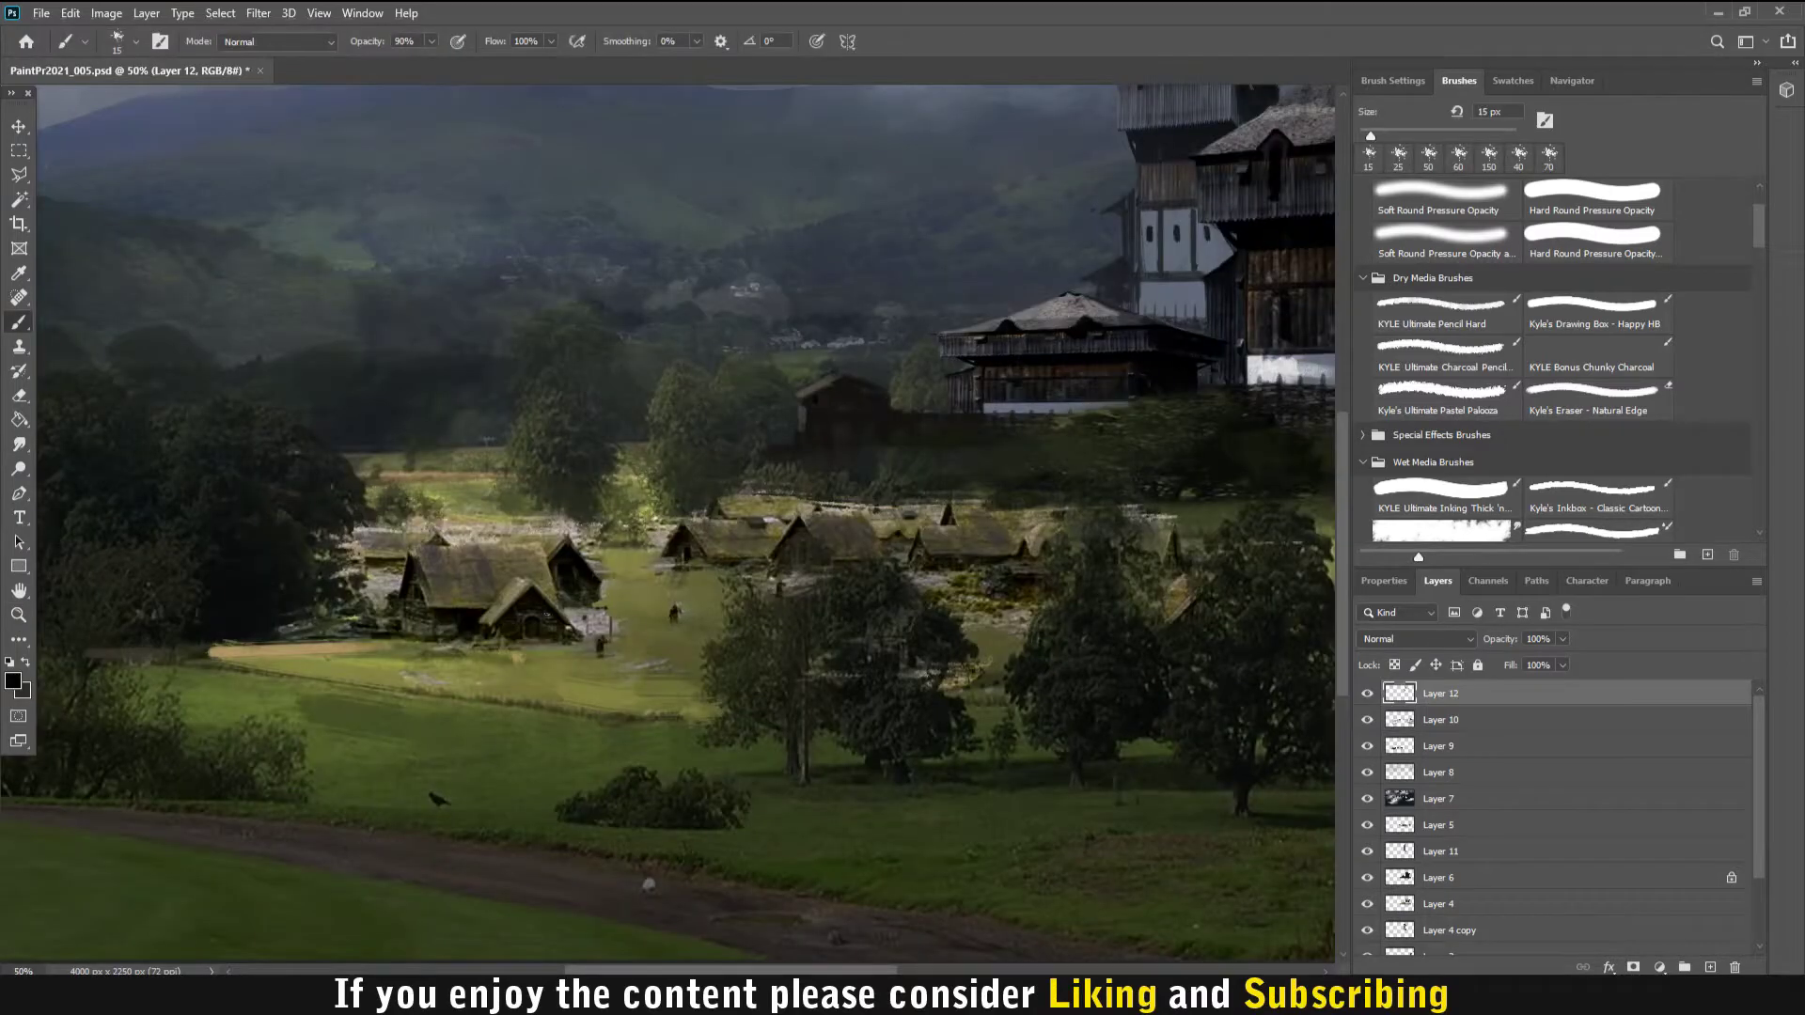
- Paint over the bright patches beside the houses and above the central trees
click(14, 680)
key(Return)
drag(578, 616, 616, 639)
drag(724, 579, 925, 679)
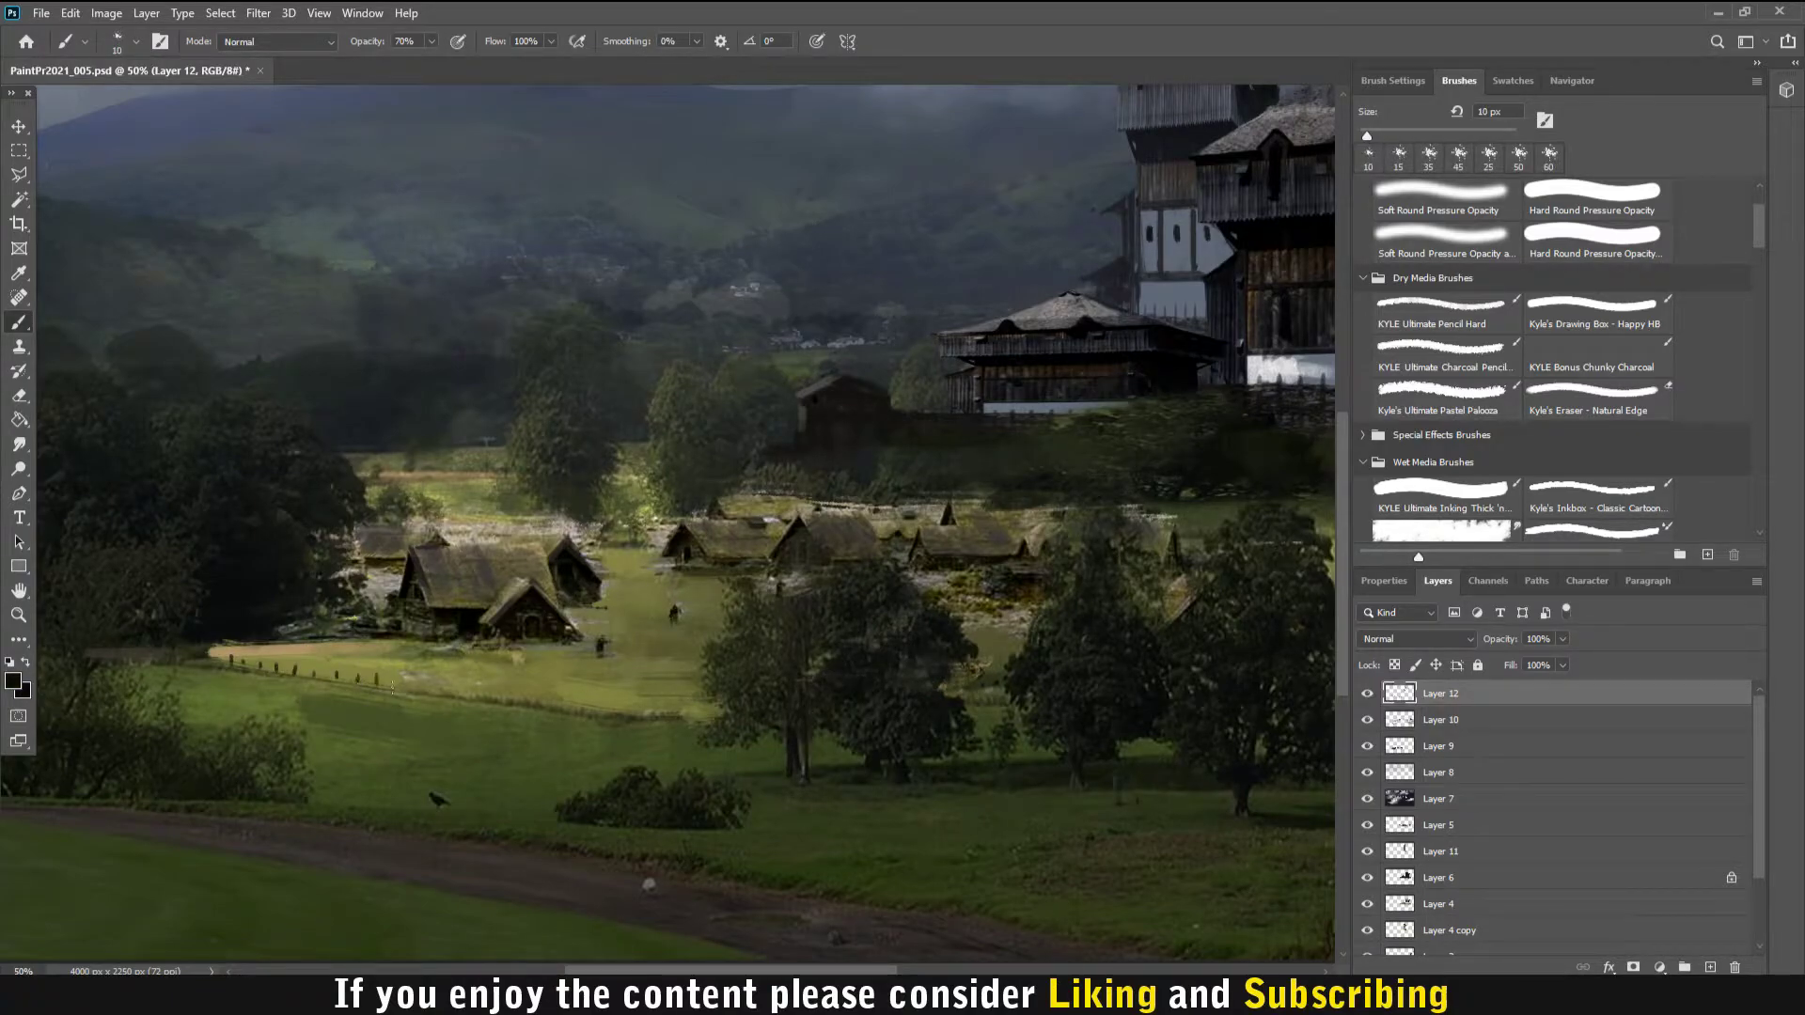
- Paint light green grass around the central houses and a dark stroke near the right trees
alt+click(492, 569)
drag(545, 527, 630, 541)
drag(451, 554, 503, 535)
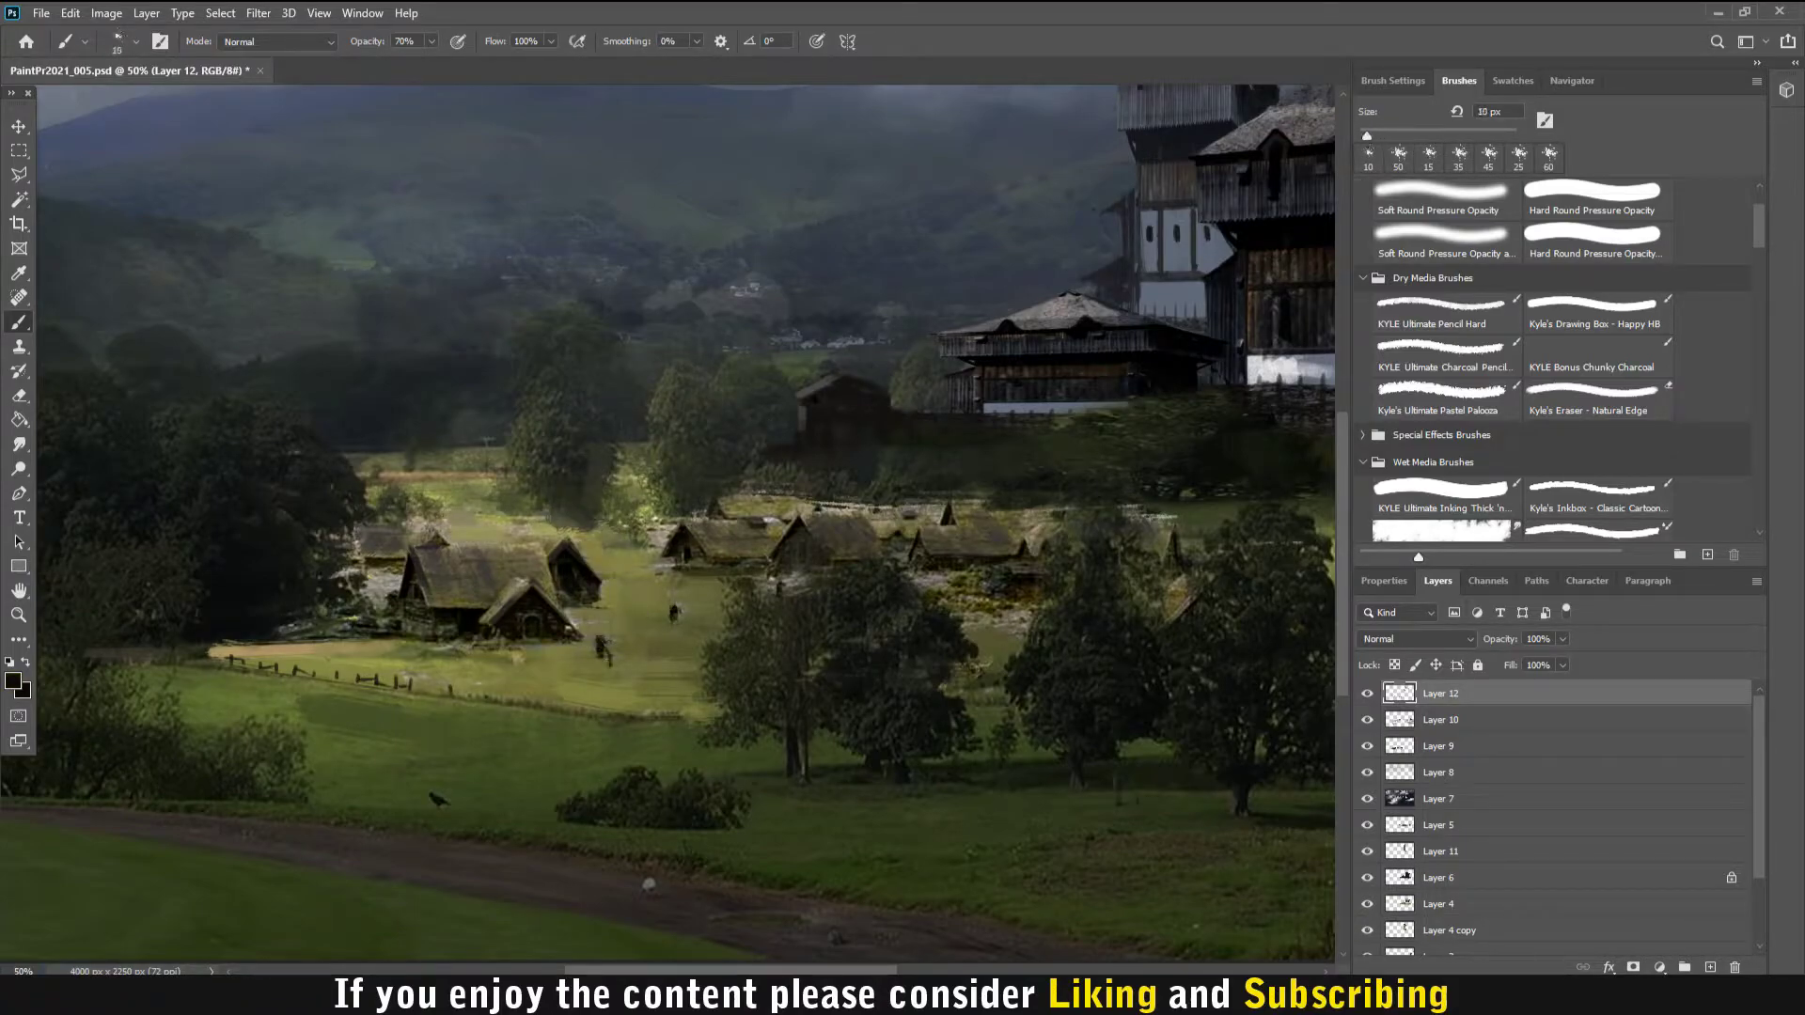
key(bracketright)
key(bracketright)
drag(1002, 620, 959, 590)
- Switch to a dark sampled colour at 50% brush opacity and view the whole painting
key(5)
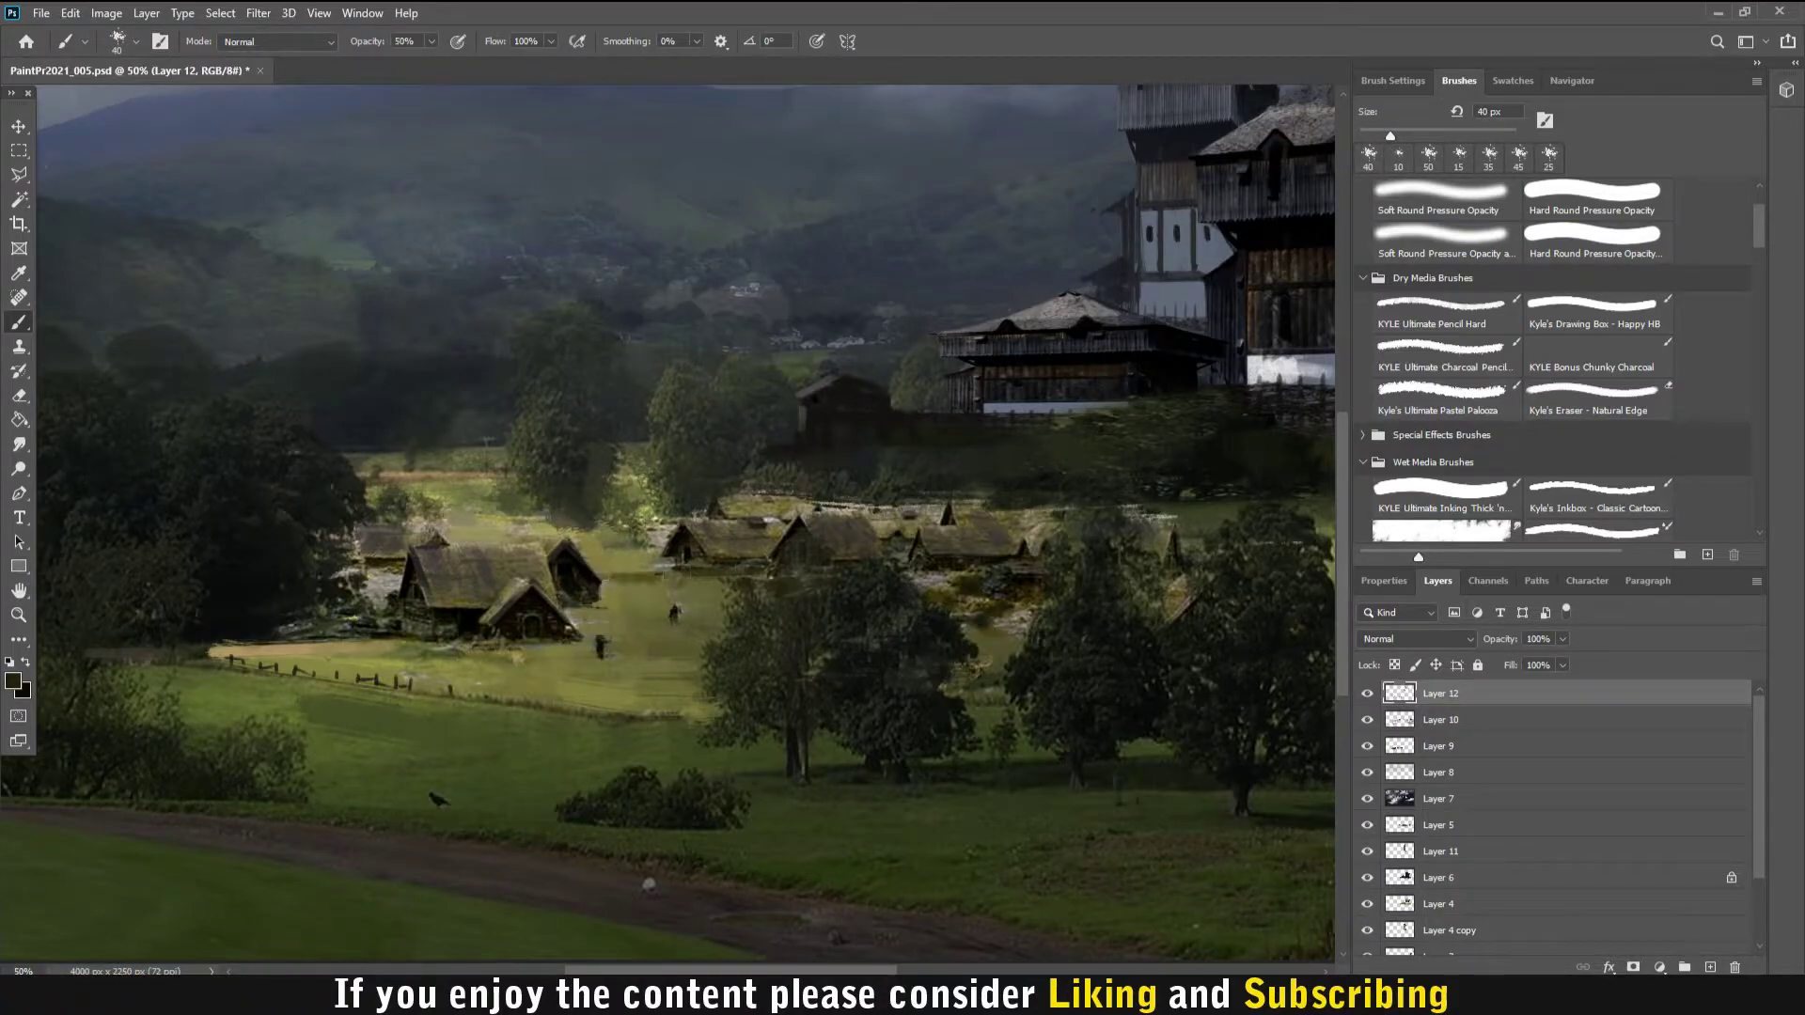
click(14, 681)
click(570, 550)
key(Return)
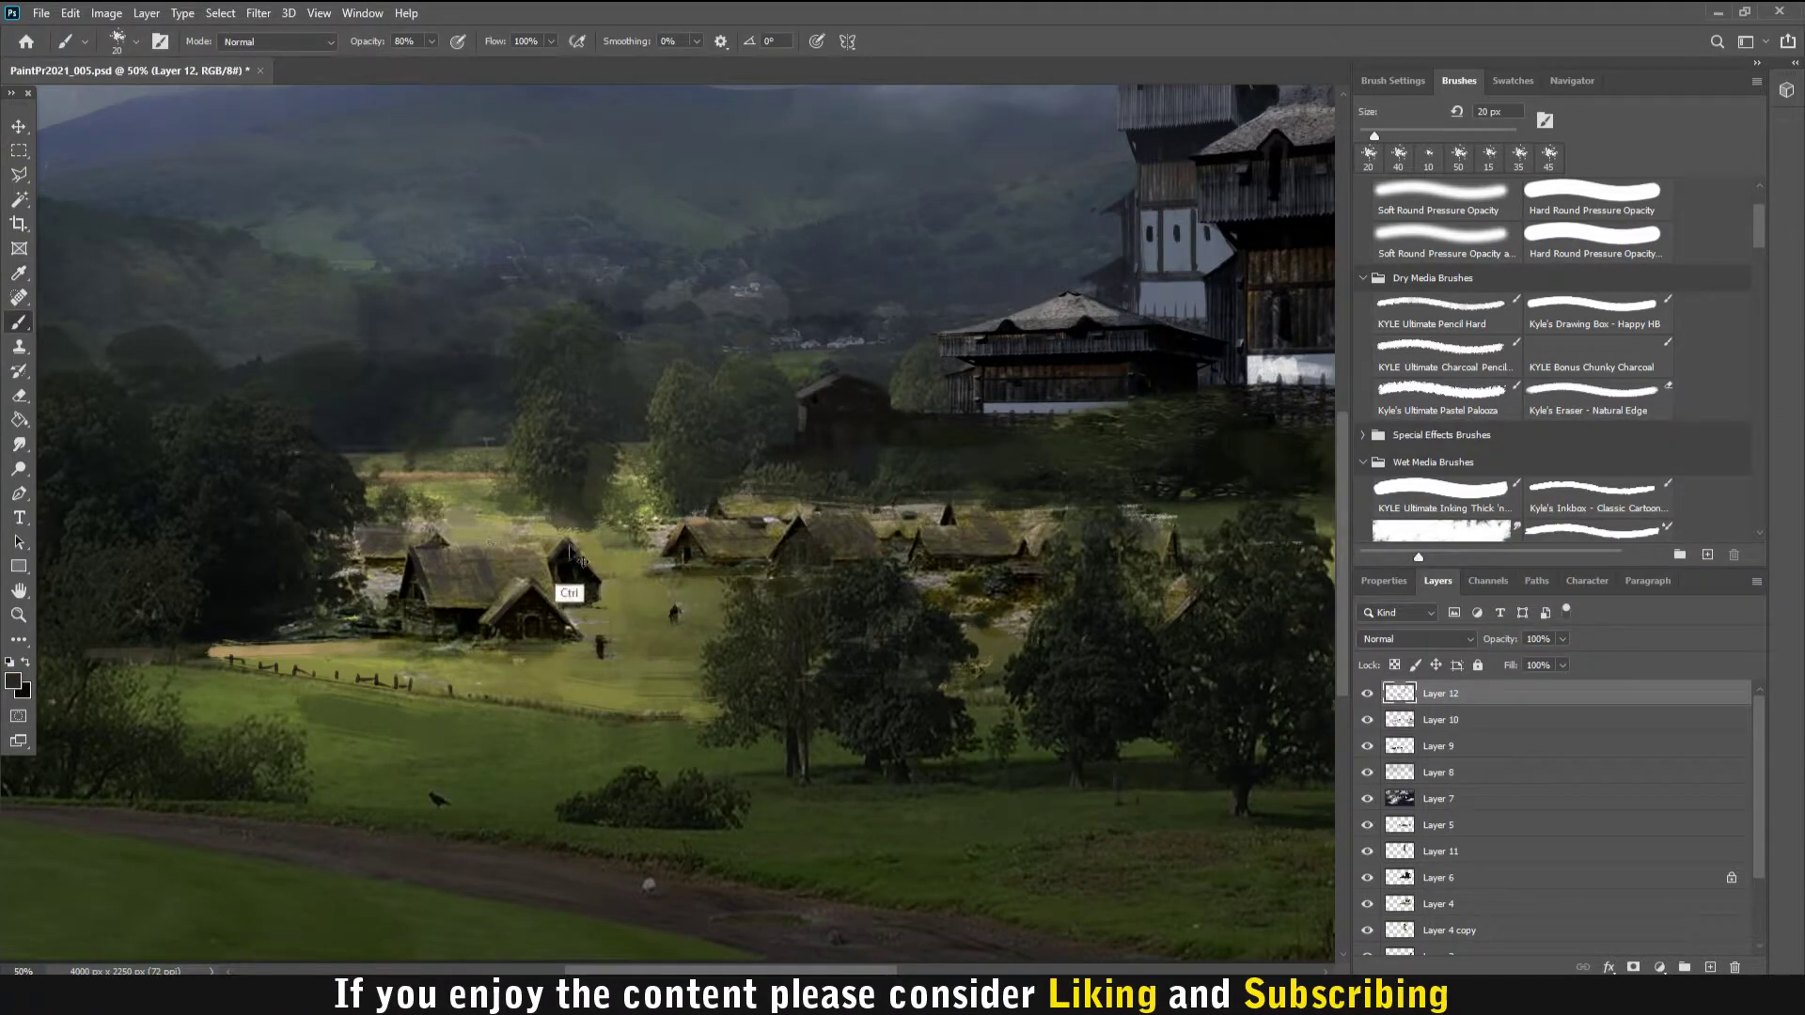
key(ctrl+minus)
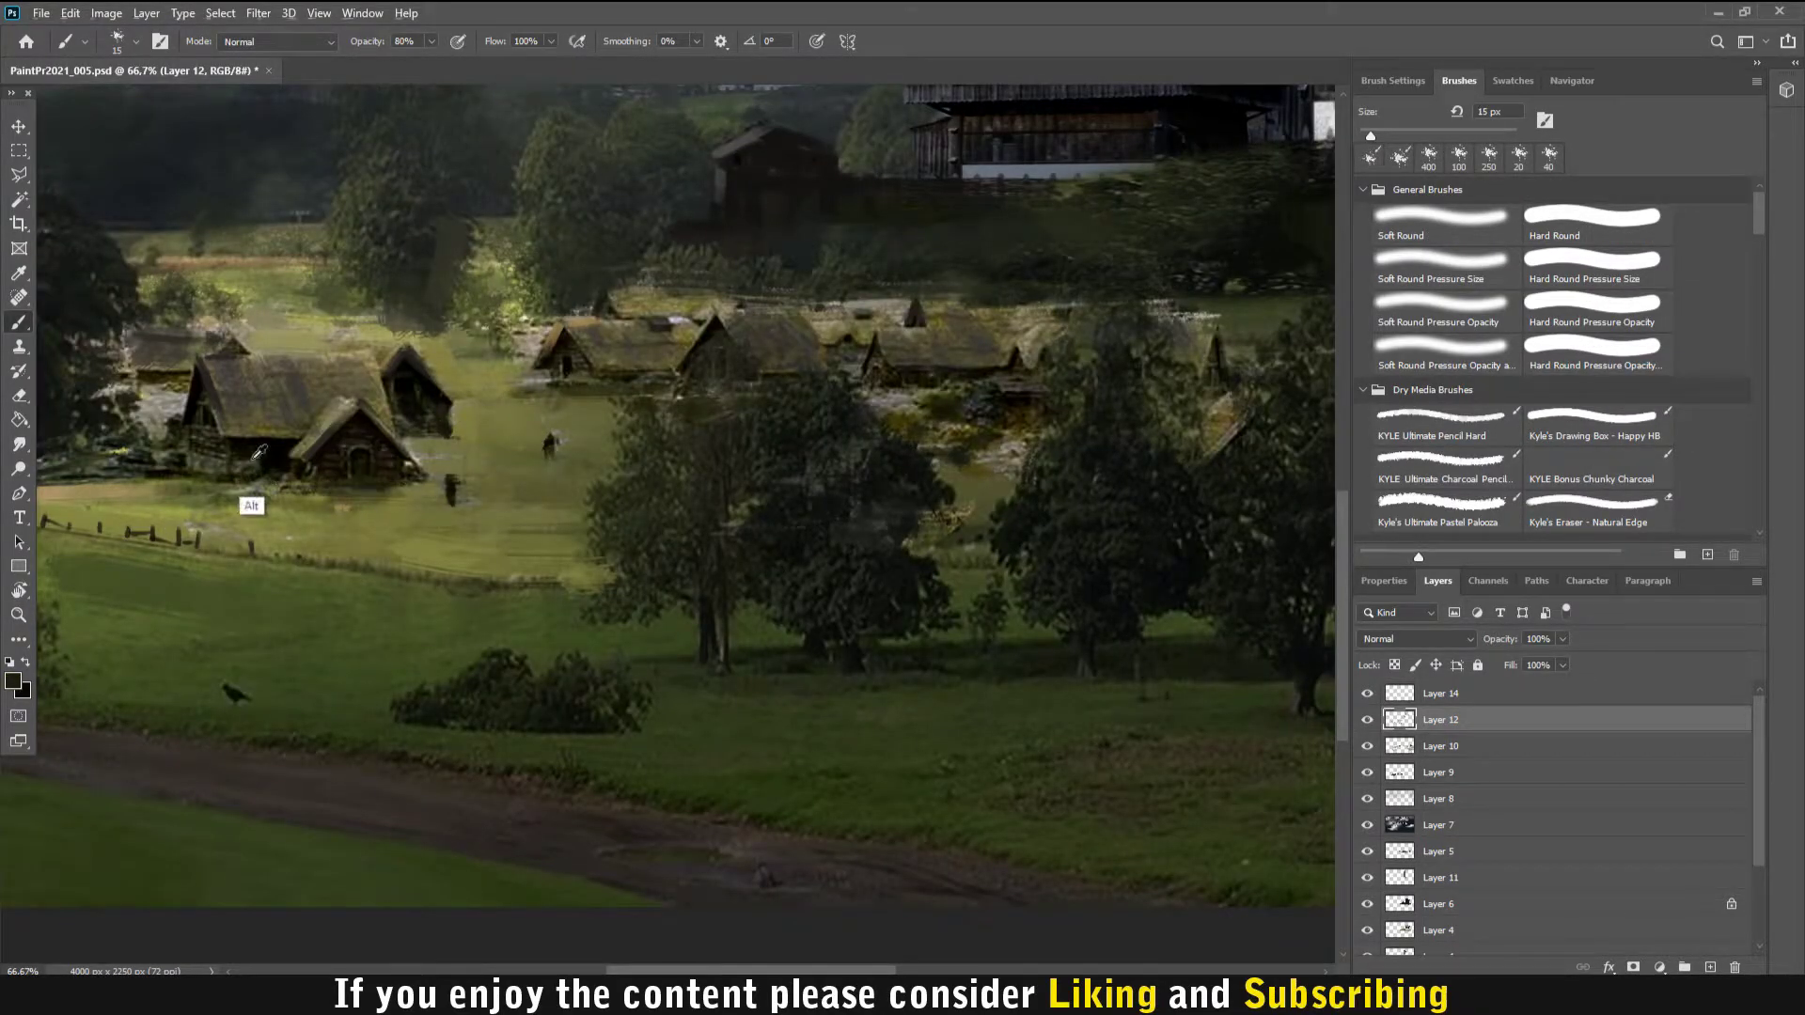
drag(671, 455, 609, 523)
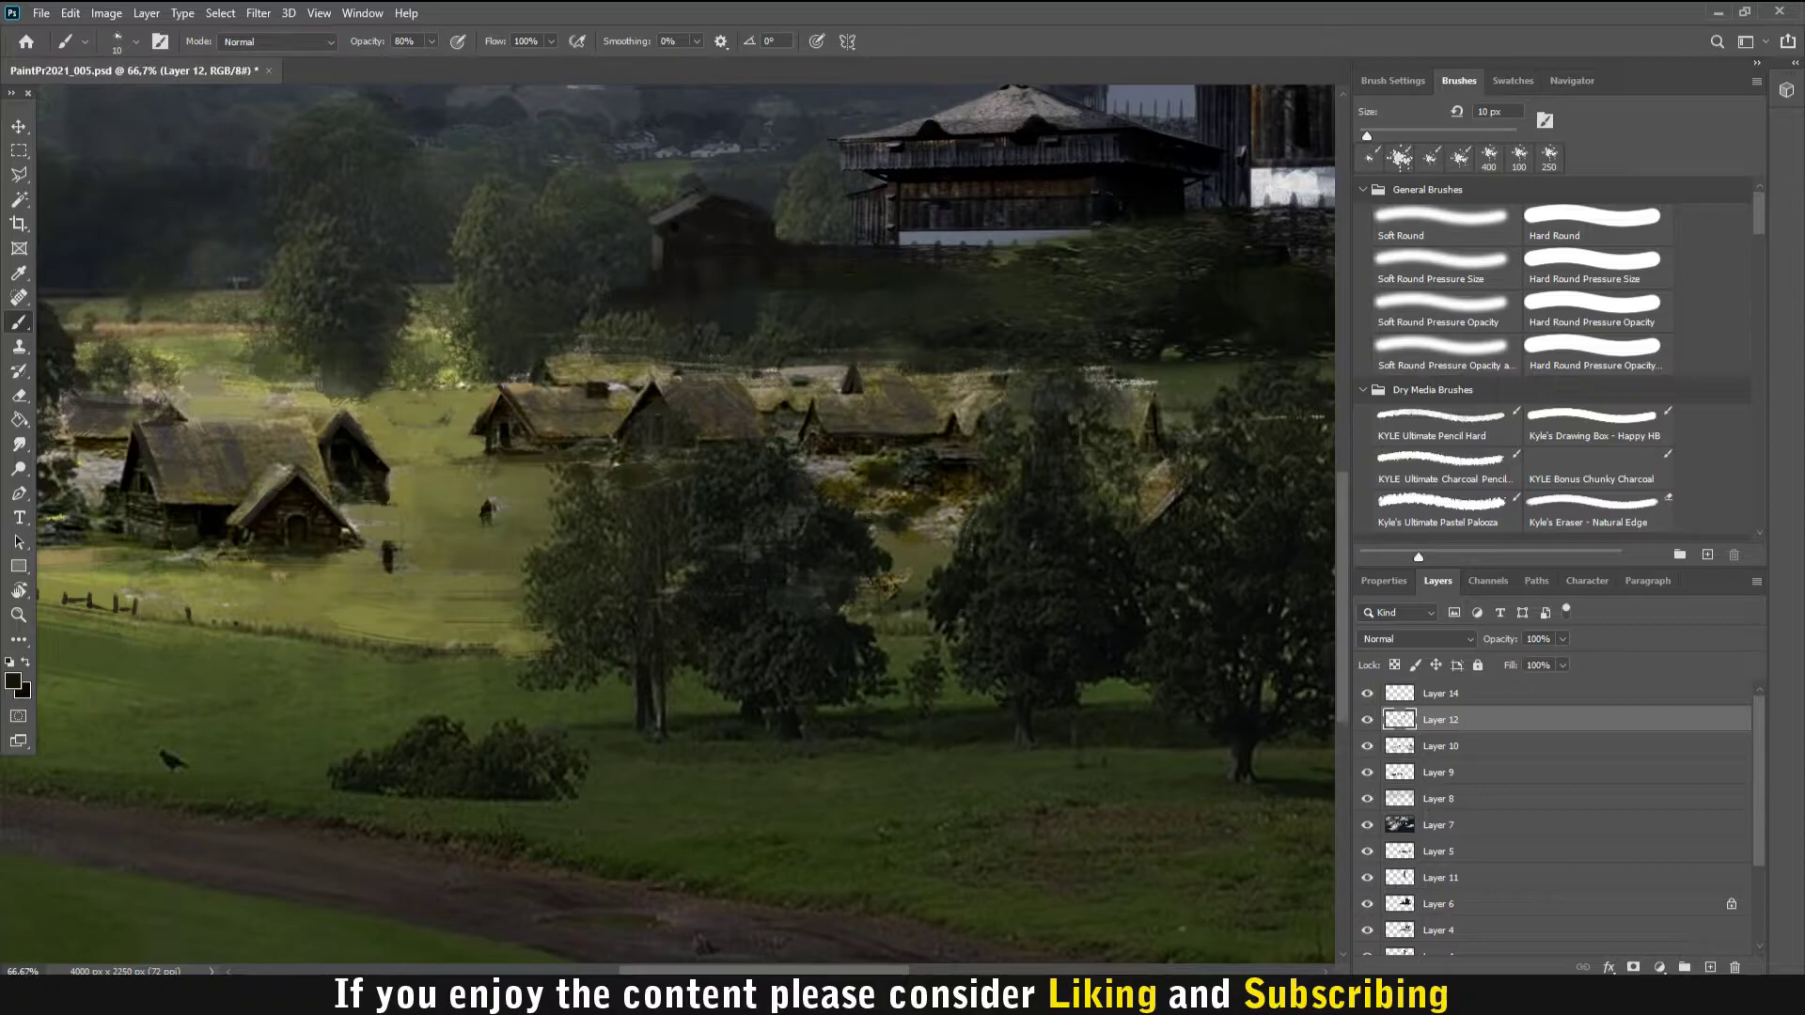
- Sample dark tones from the scene and dab small splatter-brush touches around the village houses
alt+click(191, 554)
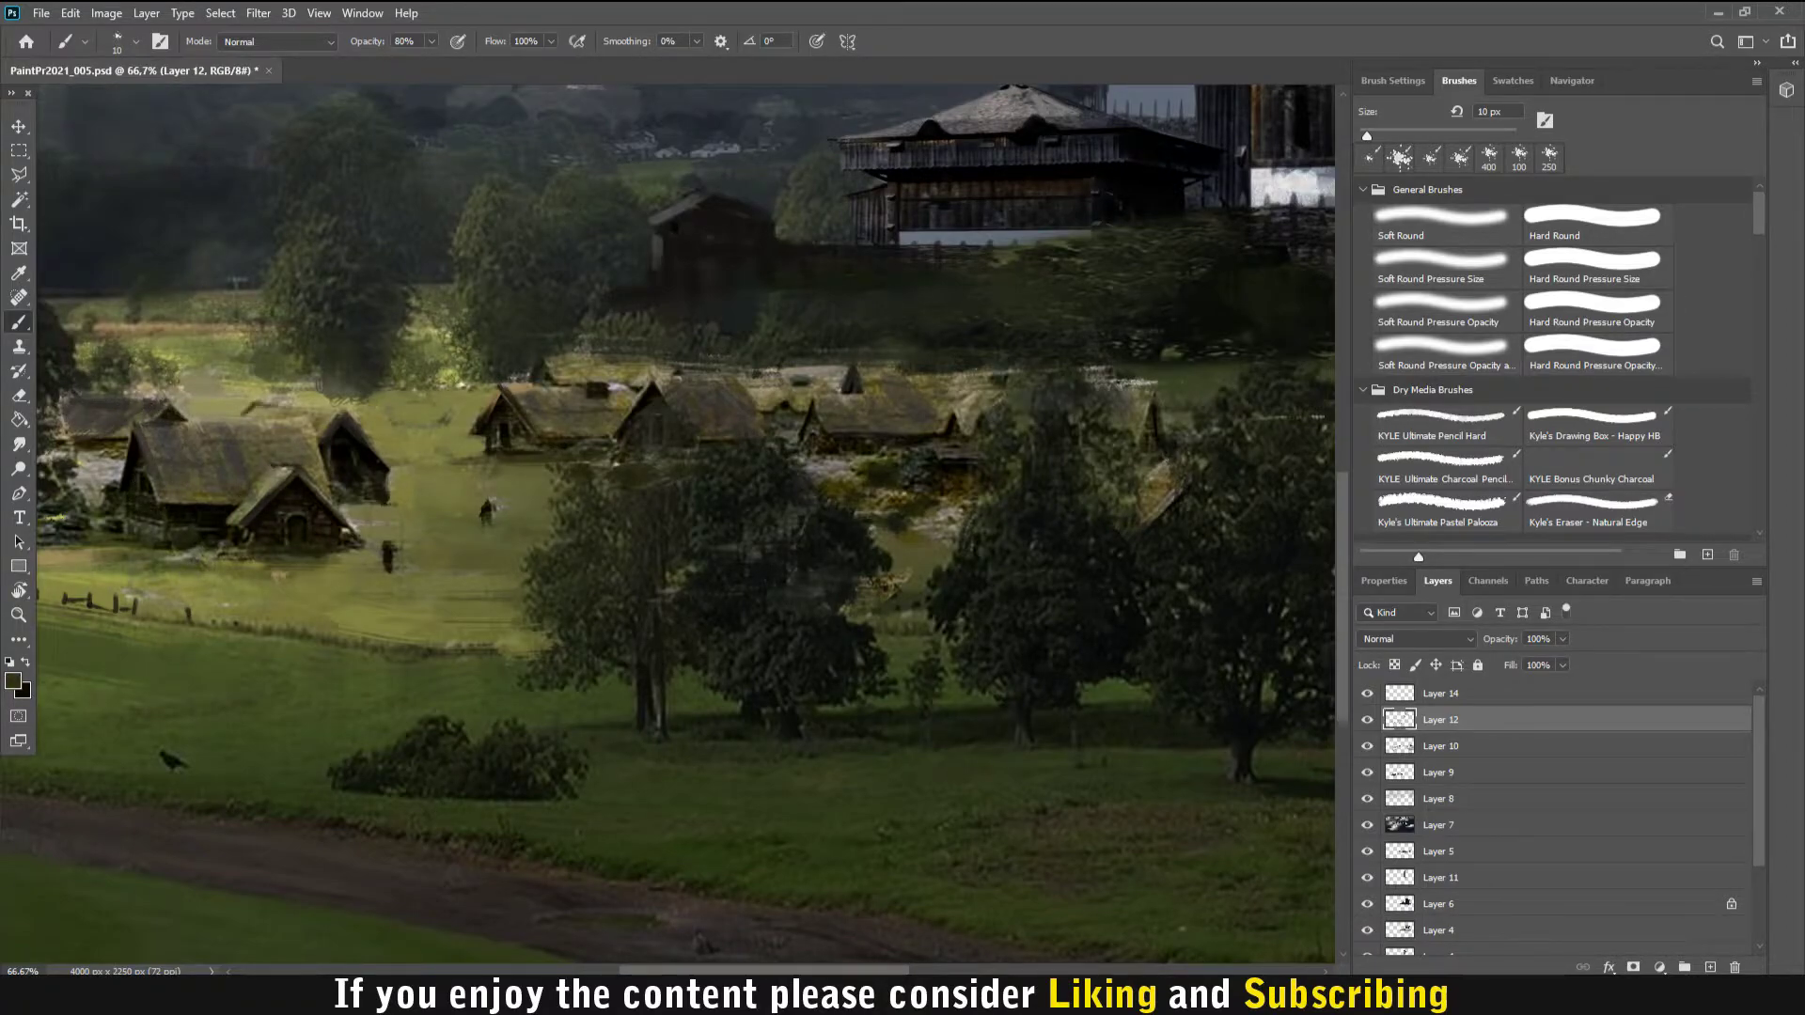
key(period)
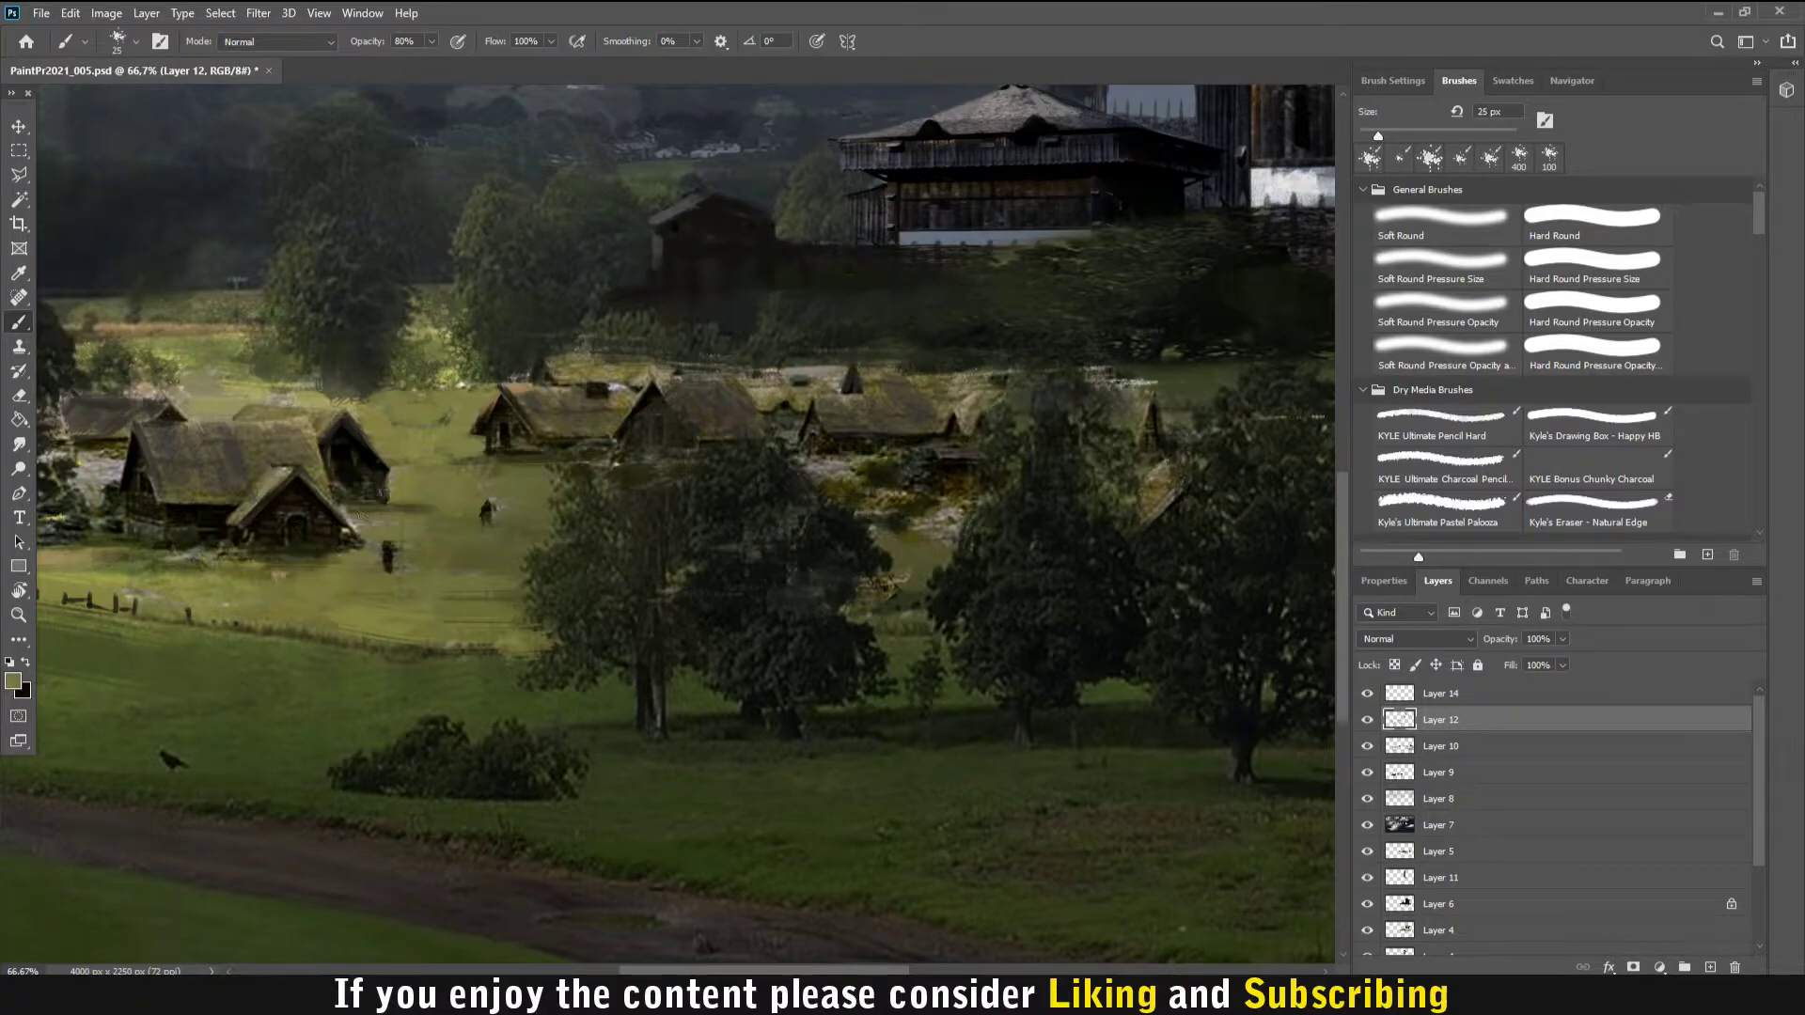
alt+click(458, 425)
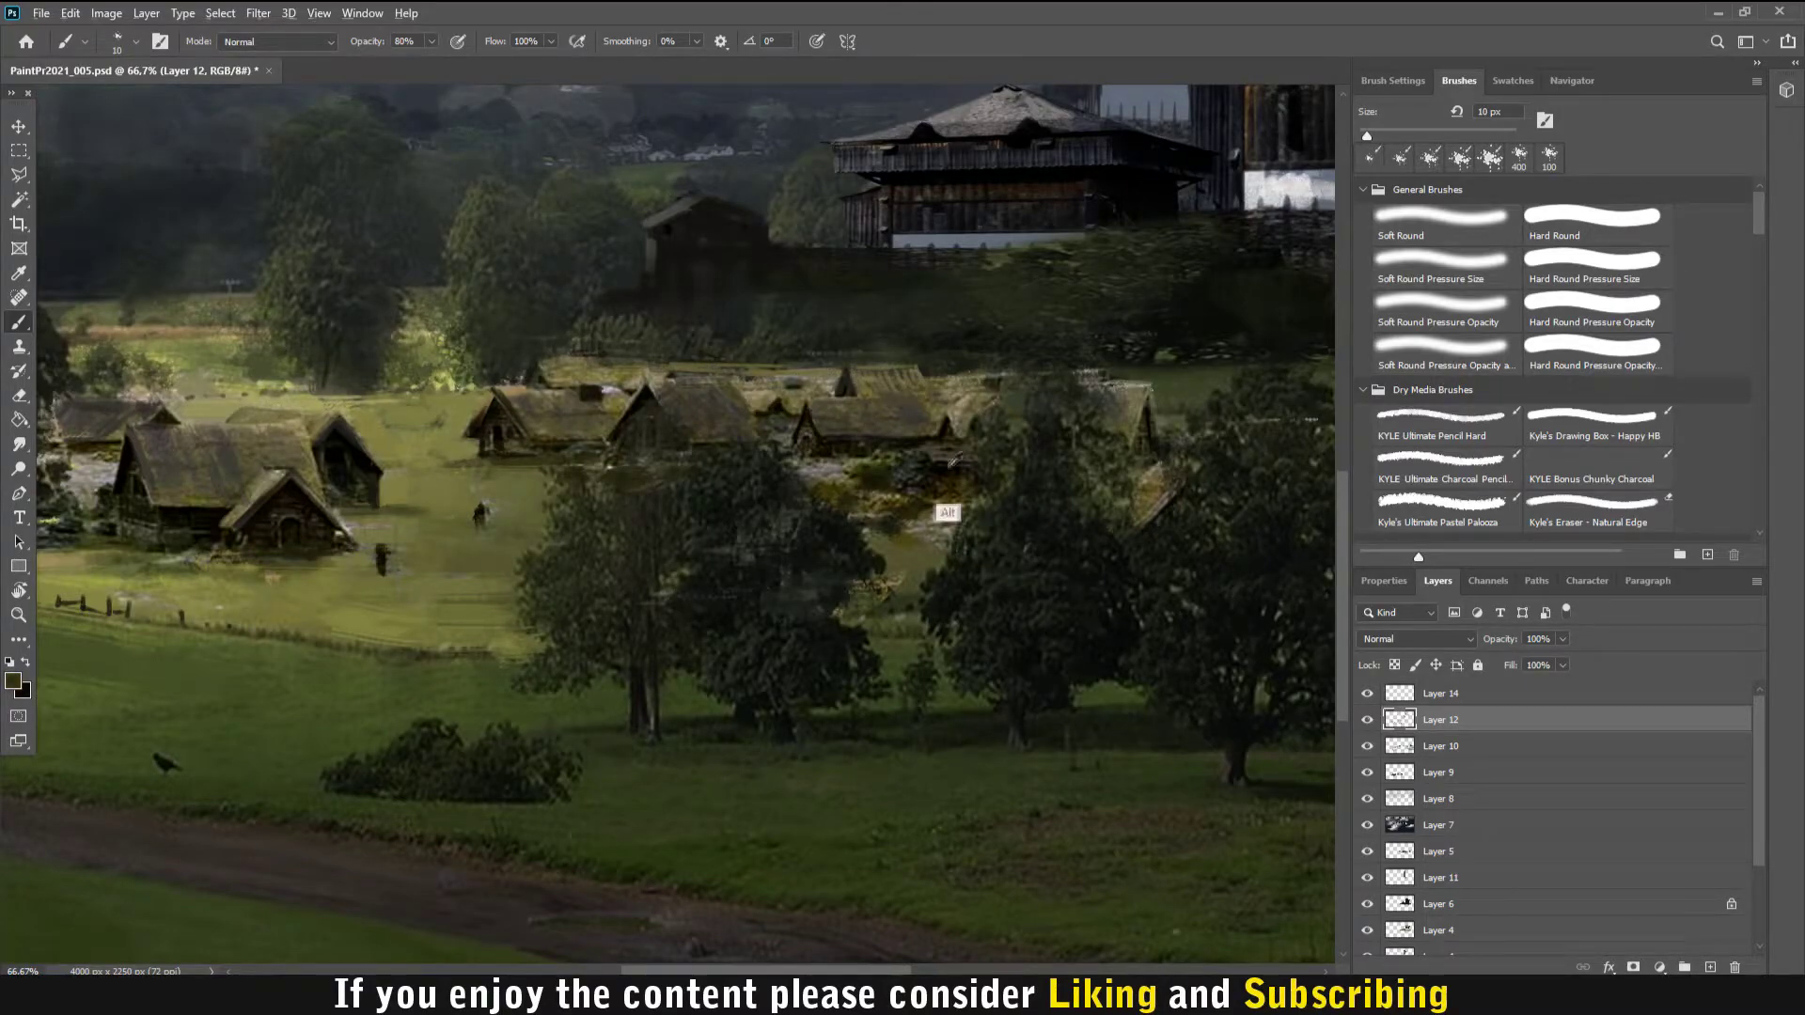
key(bracketleft)
key(bracketleft)
key(bracketleft)
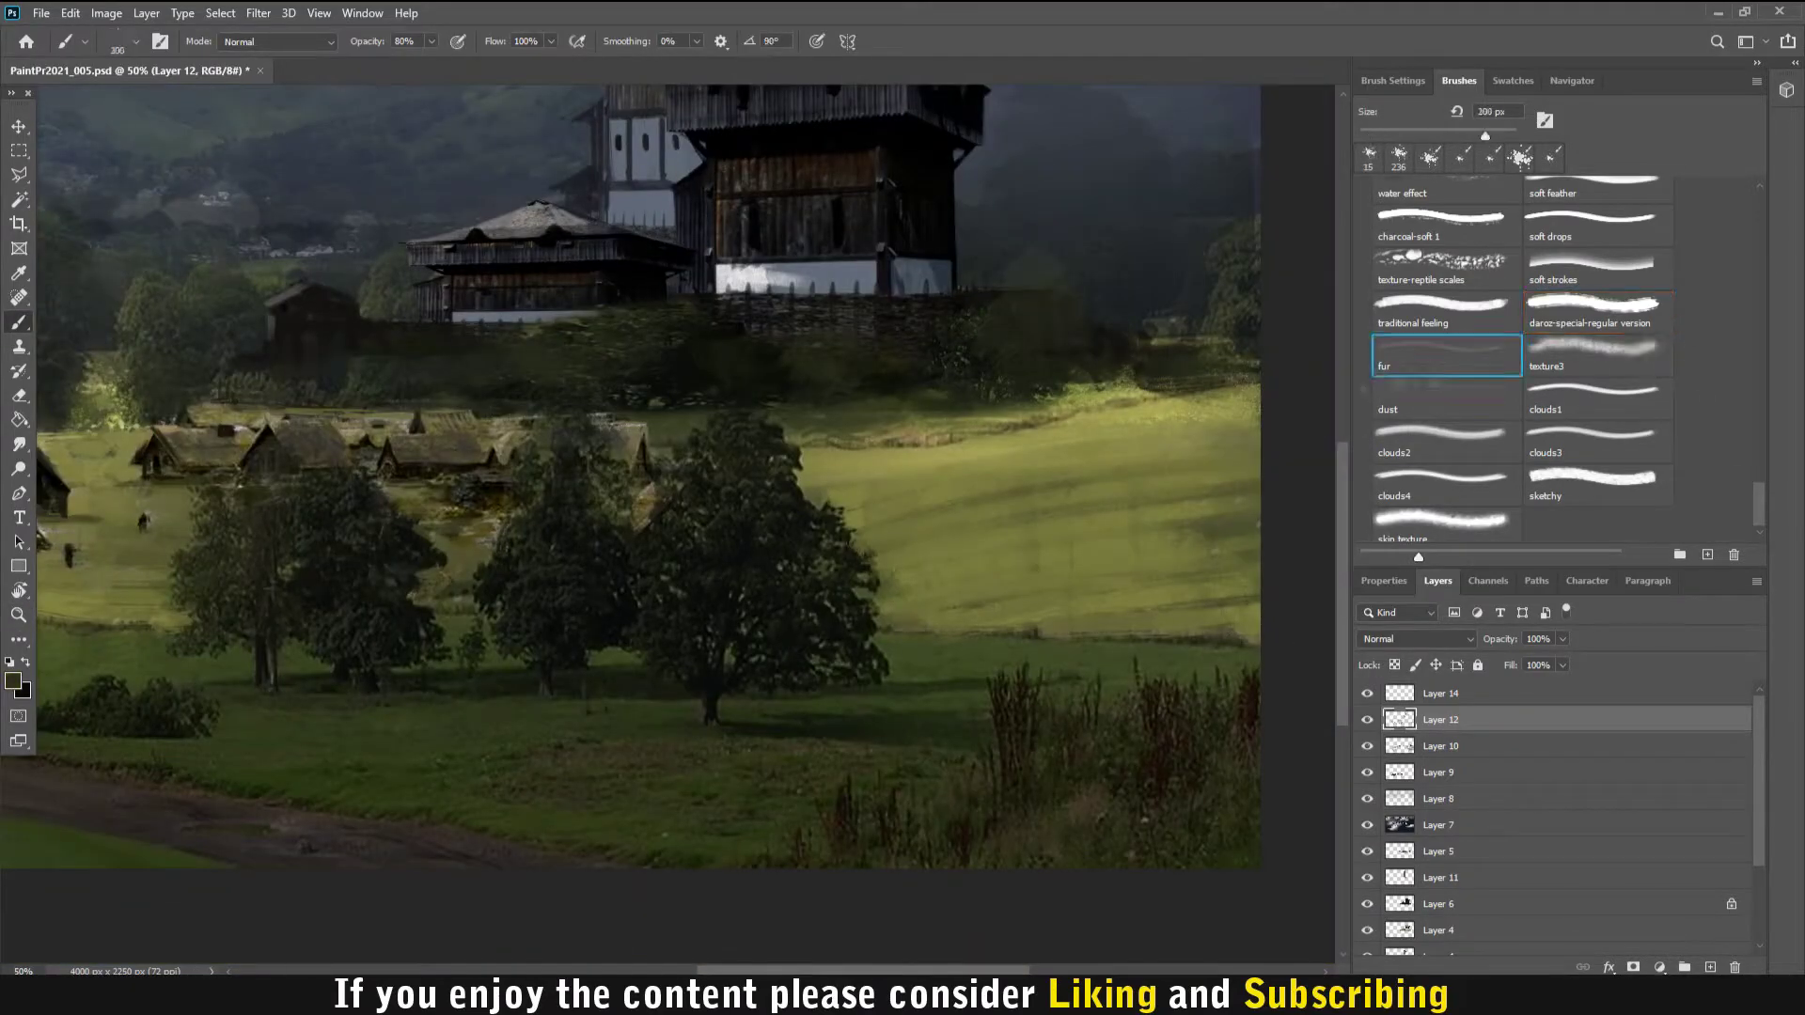
- Paint soft textured dry-grass strokes into the lower-right foreground, then shrink the brush
drag(1017, 707, 1121, 587)
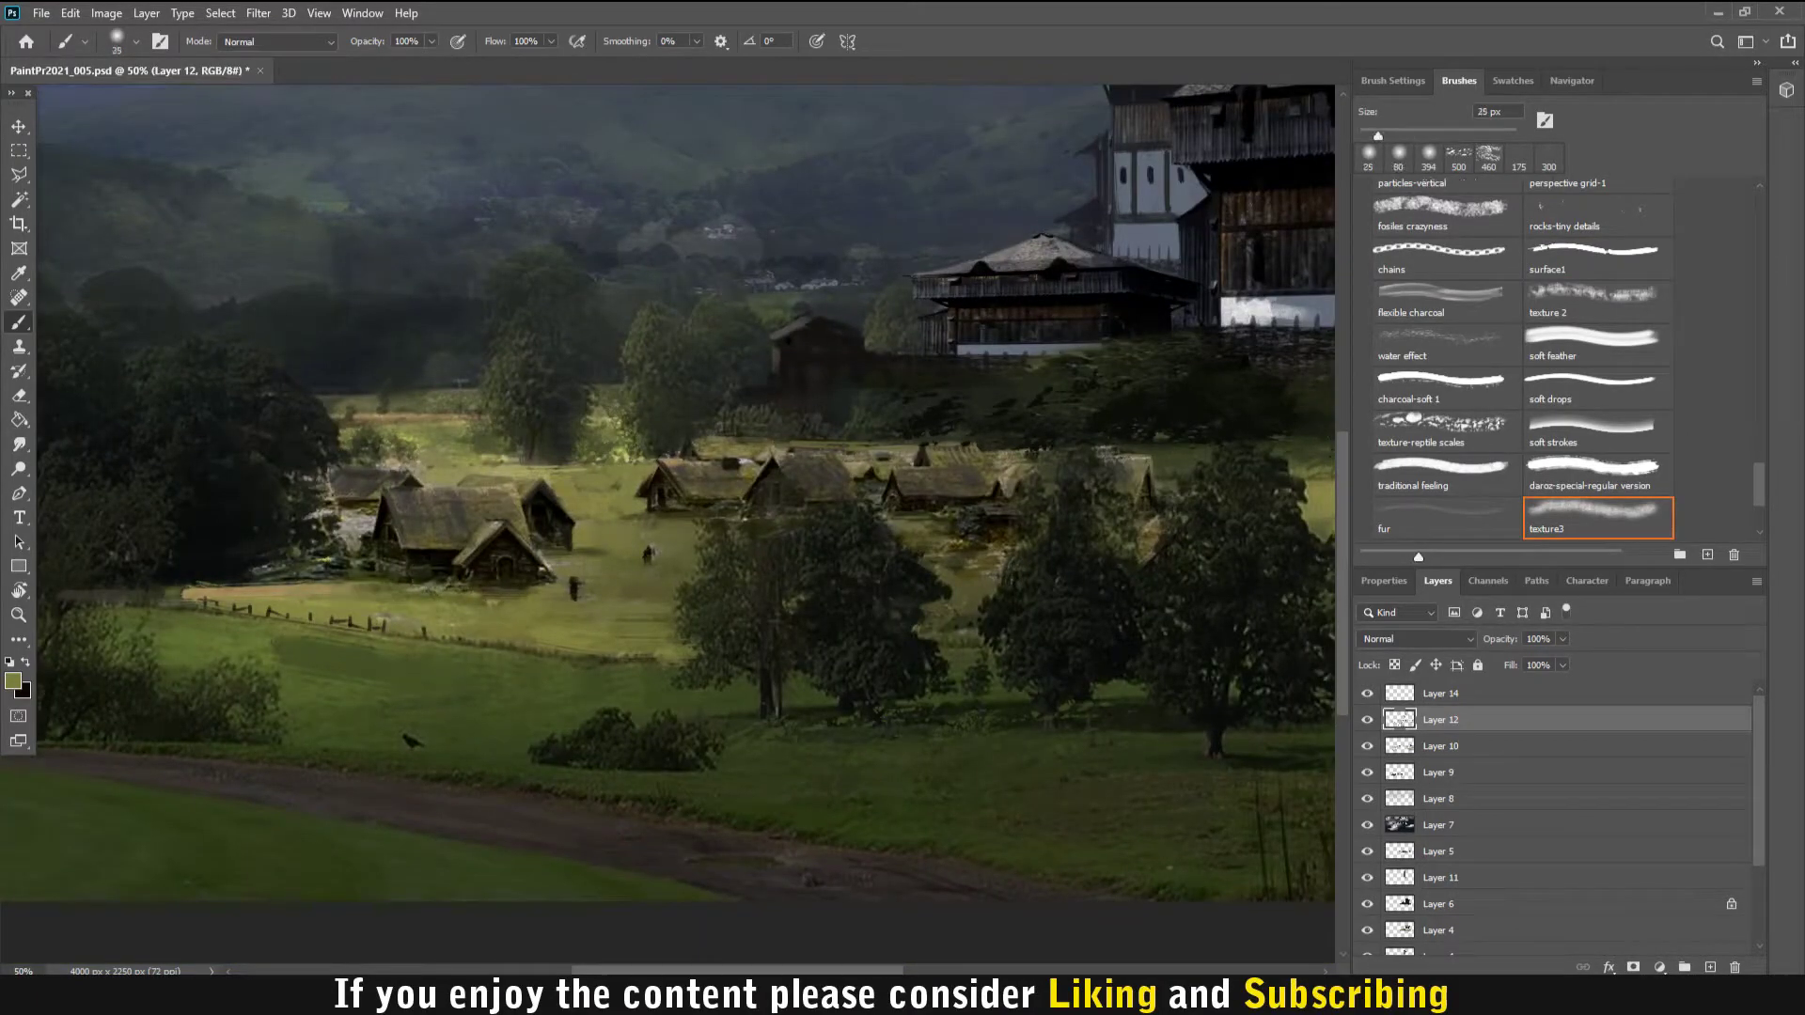
scroll(1518, 357, up, 5)
scroll(1518, 357, up, 3)
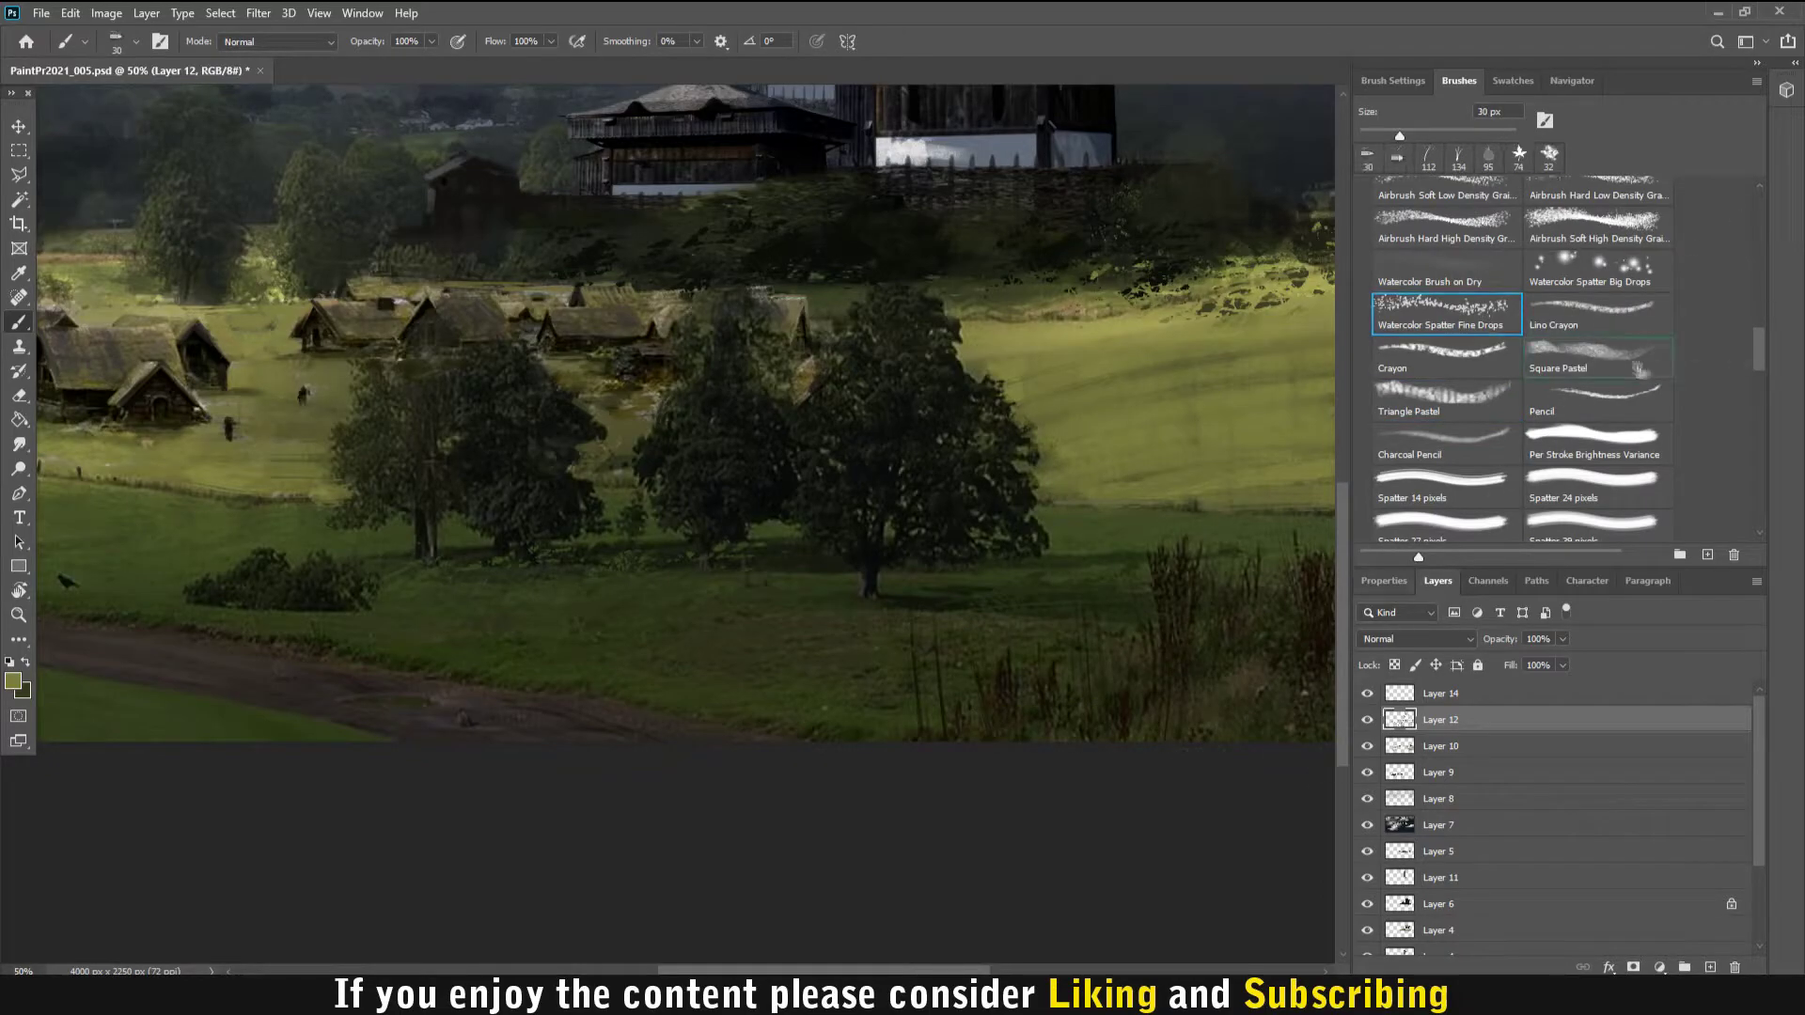
key(bracketleft)
key(bracketleft)
key(bracketleft)
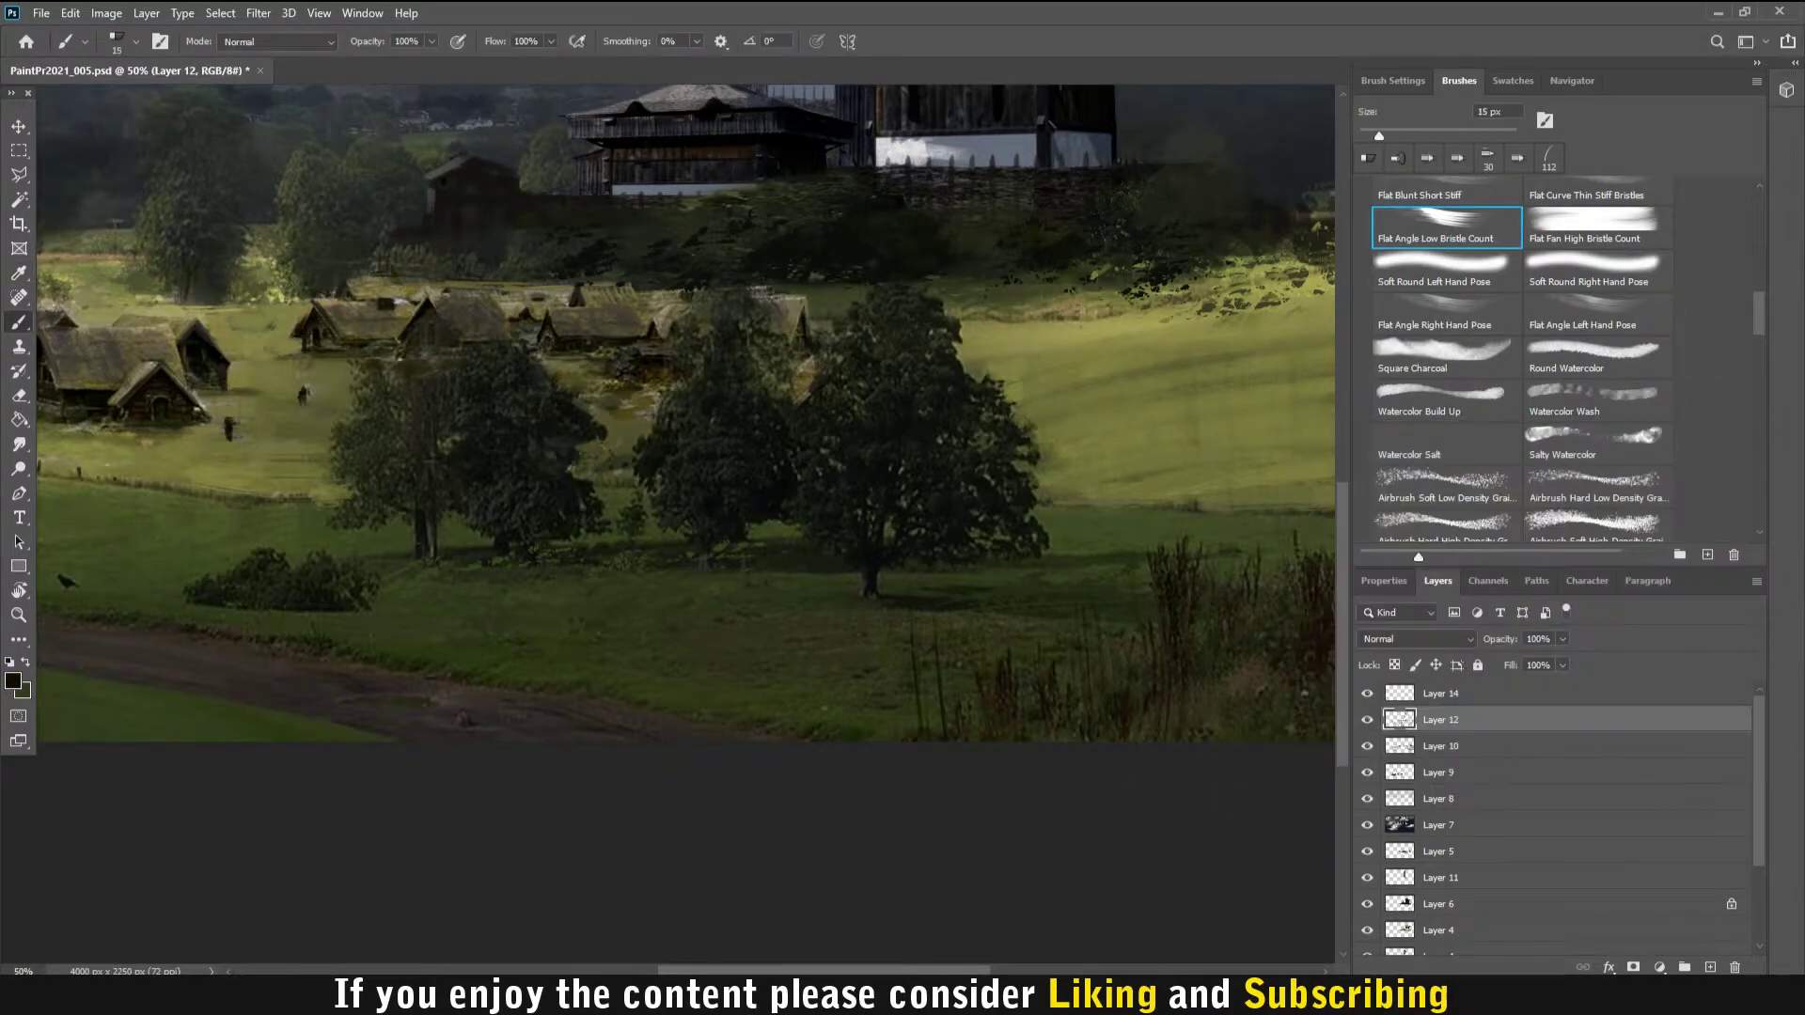
- Paste the mown-field photo over the meadow and blend it in Soft Light
drag(752, 423, 611, 395)
key(ctrl+0)
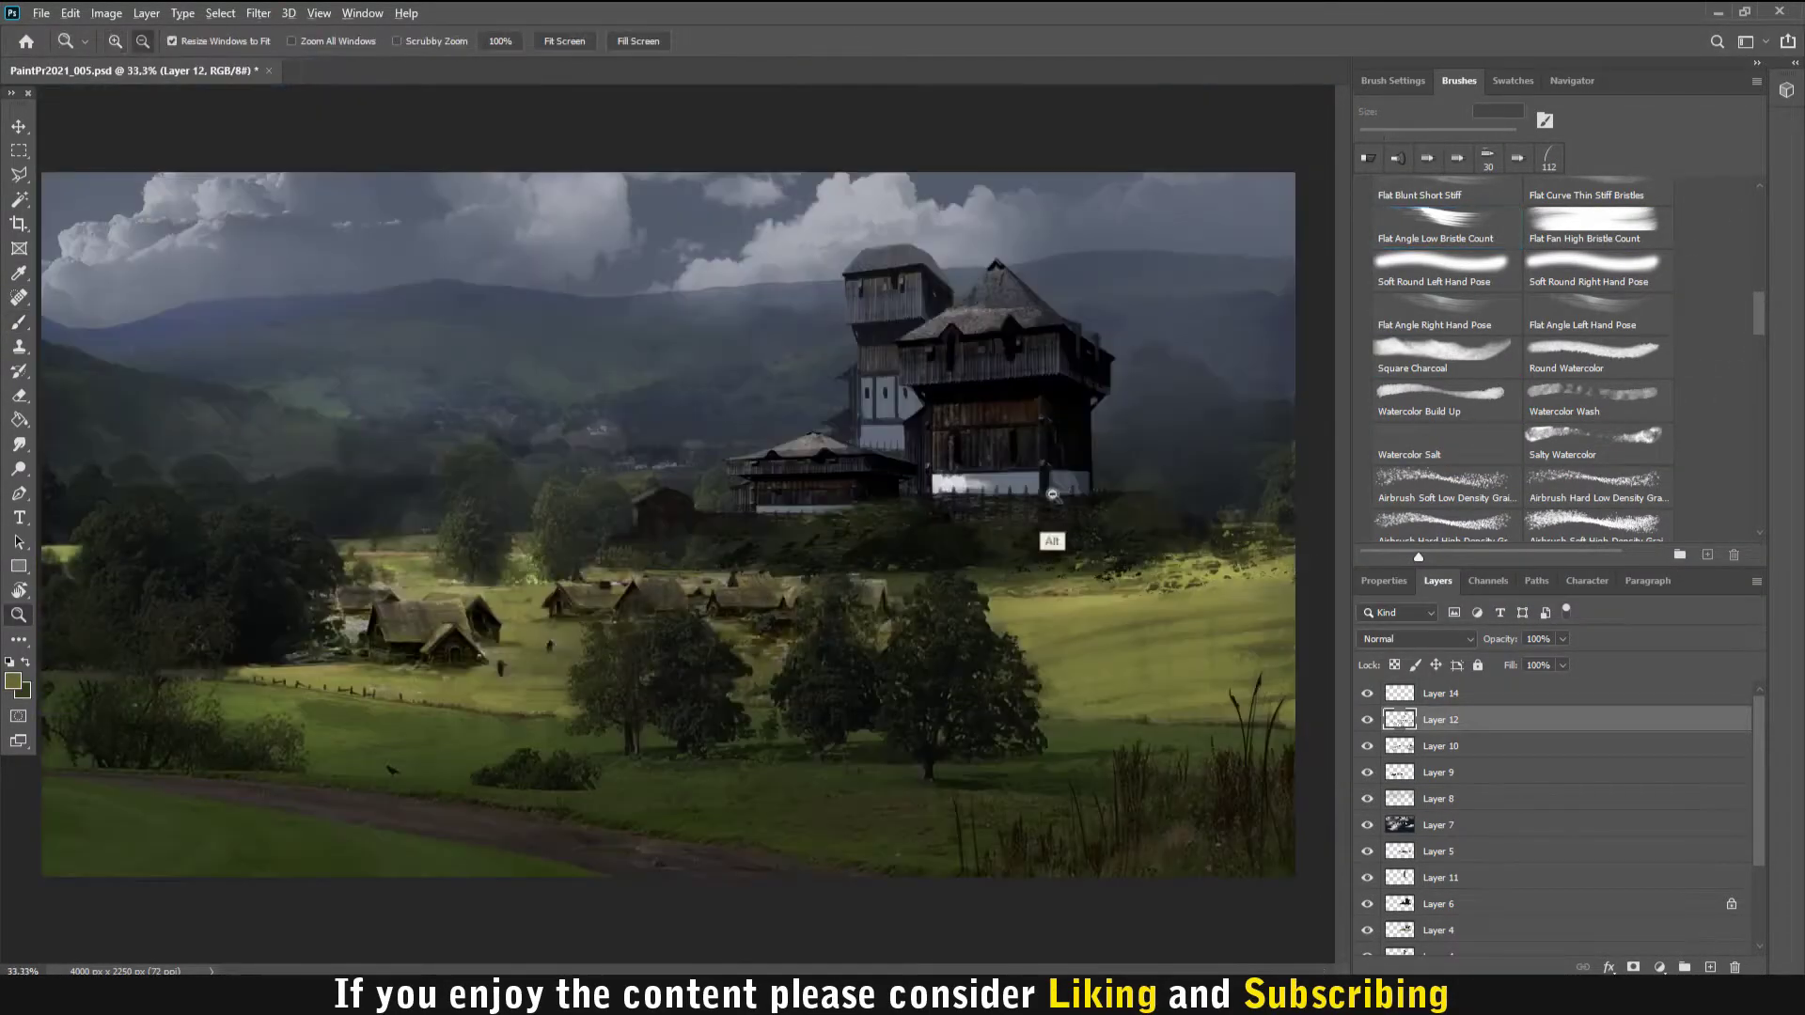
key(v)
key(ctrl+v)
click(1415, 638)
click(1379, 751)
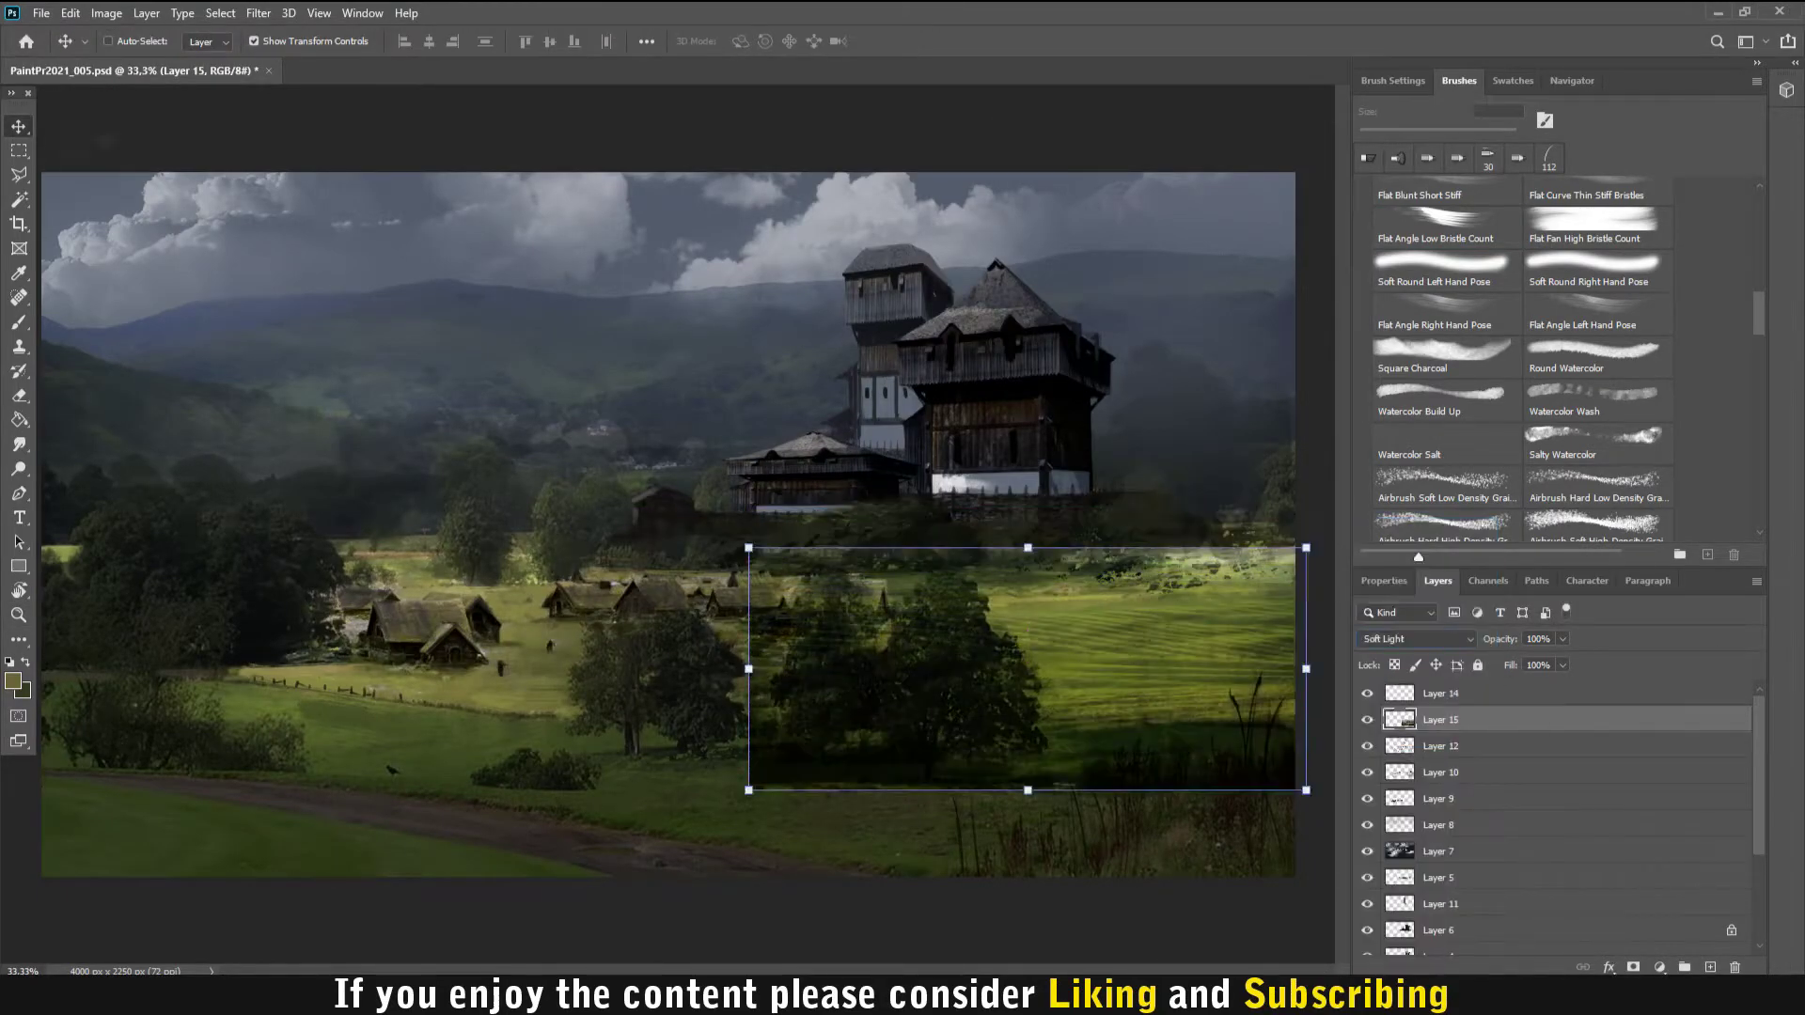
key(Return)
- Erase the field overlay's hard edges and lower its opacity to 74%
key(e)
drag(1175, 752, 846, 714)
drag(1500, 638, 1476, 638)
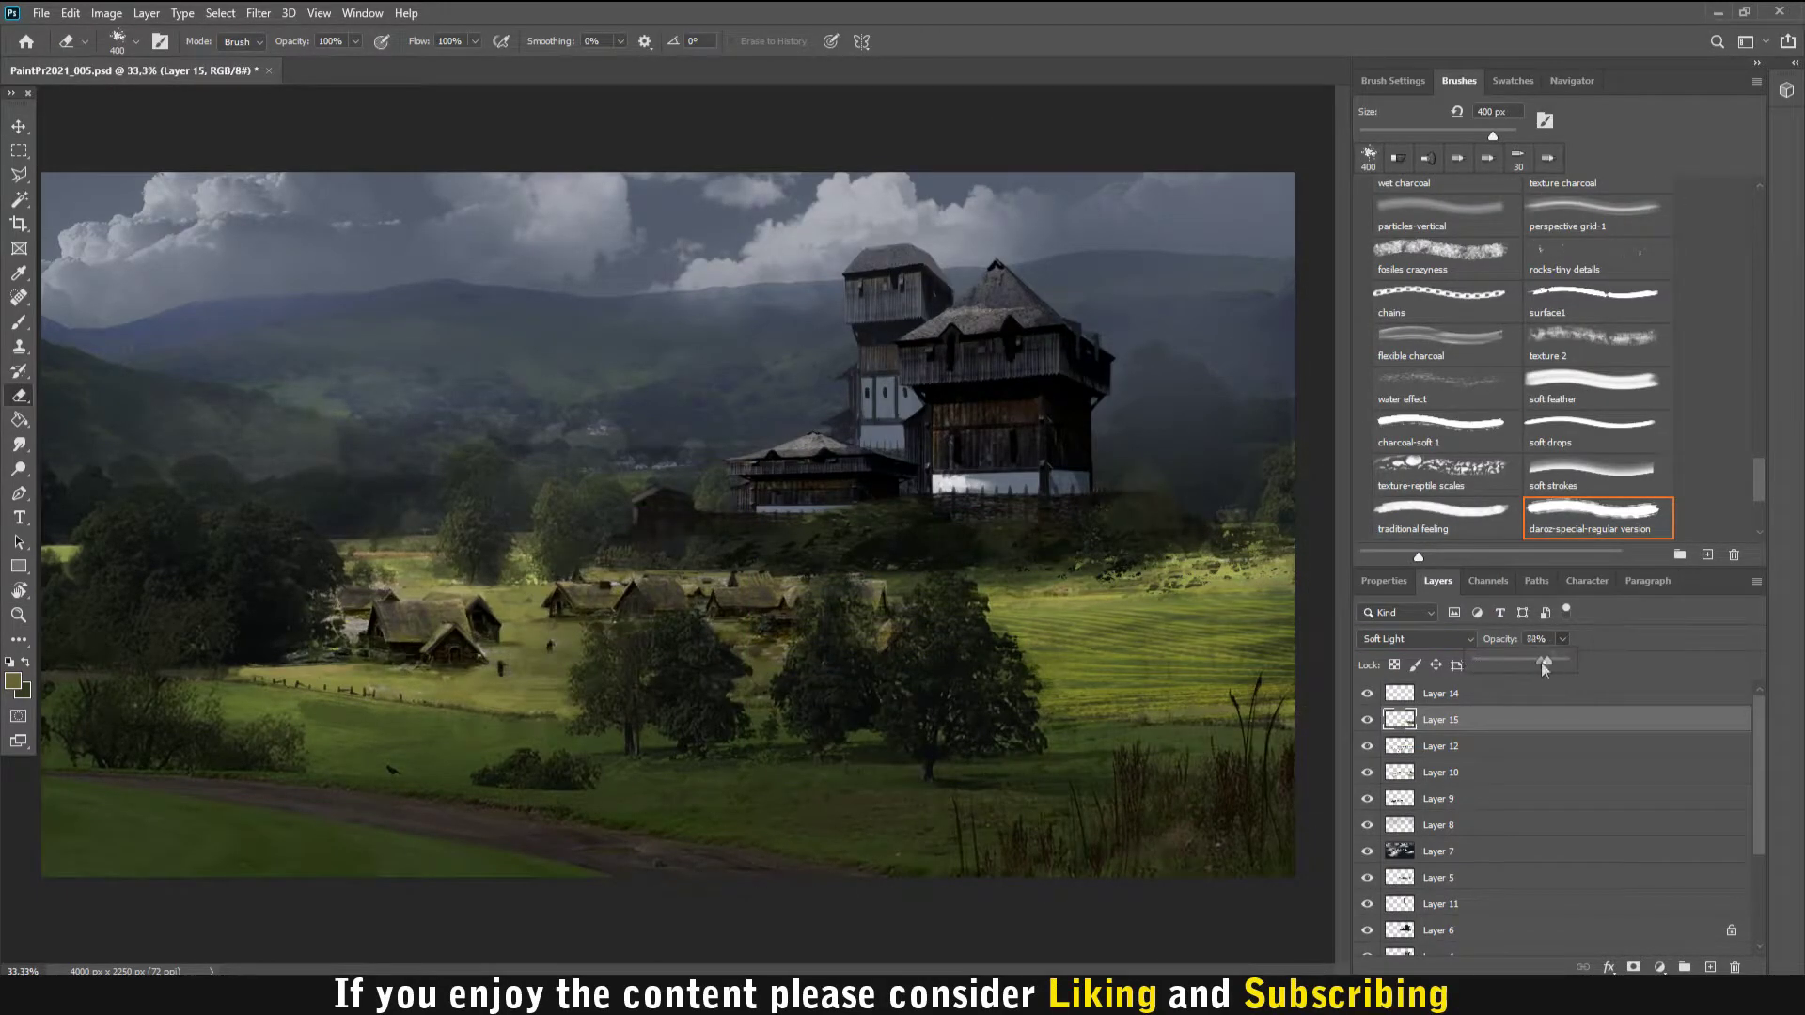
- Duplicate the field overlay, move the copy to the lower-left meadow and soften its edges
key(ctrl+j)
key(ctrl+t)
drag(1028, 670, 445, 766)
key(Return)
drag(282, 790, 639, 733)
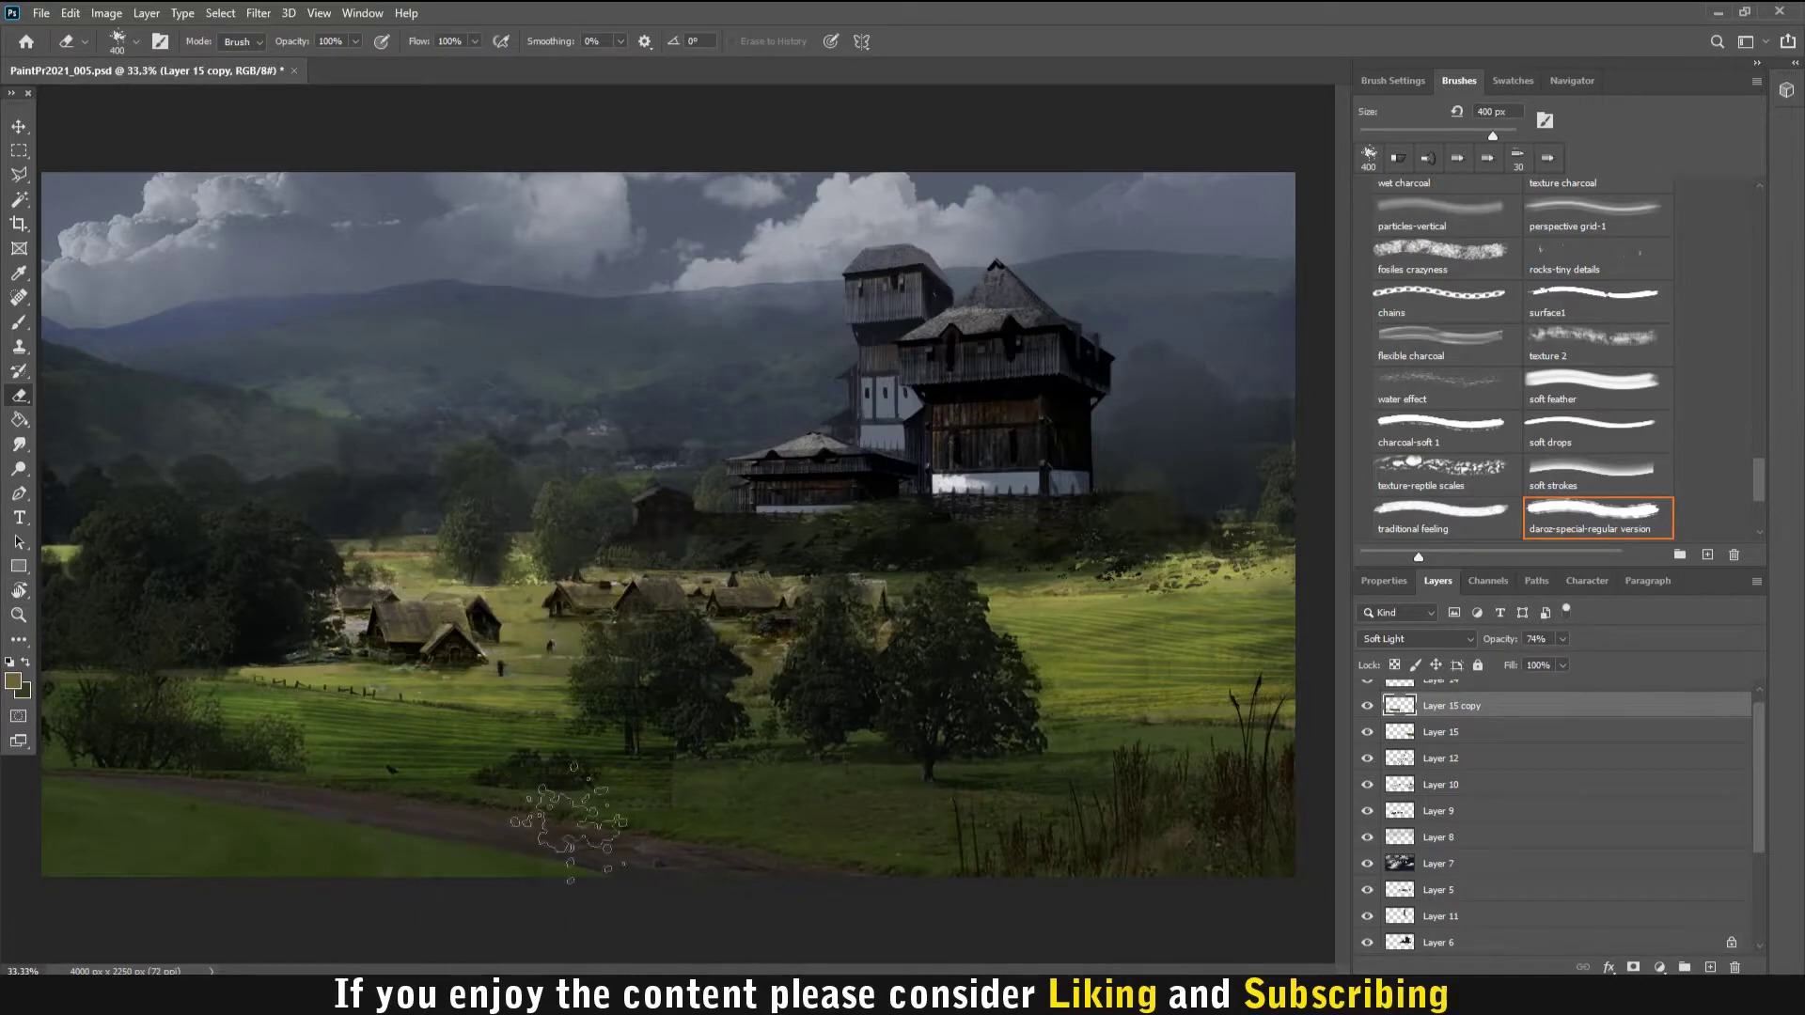
key(z)
alt+click(1086, 504)
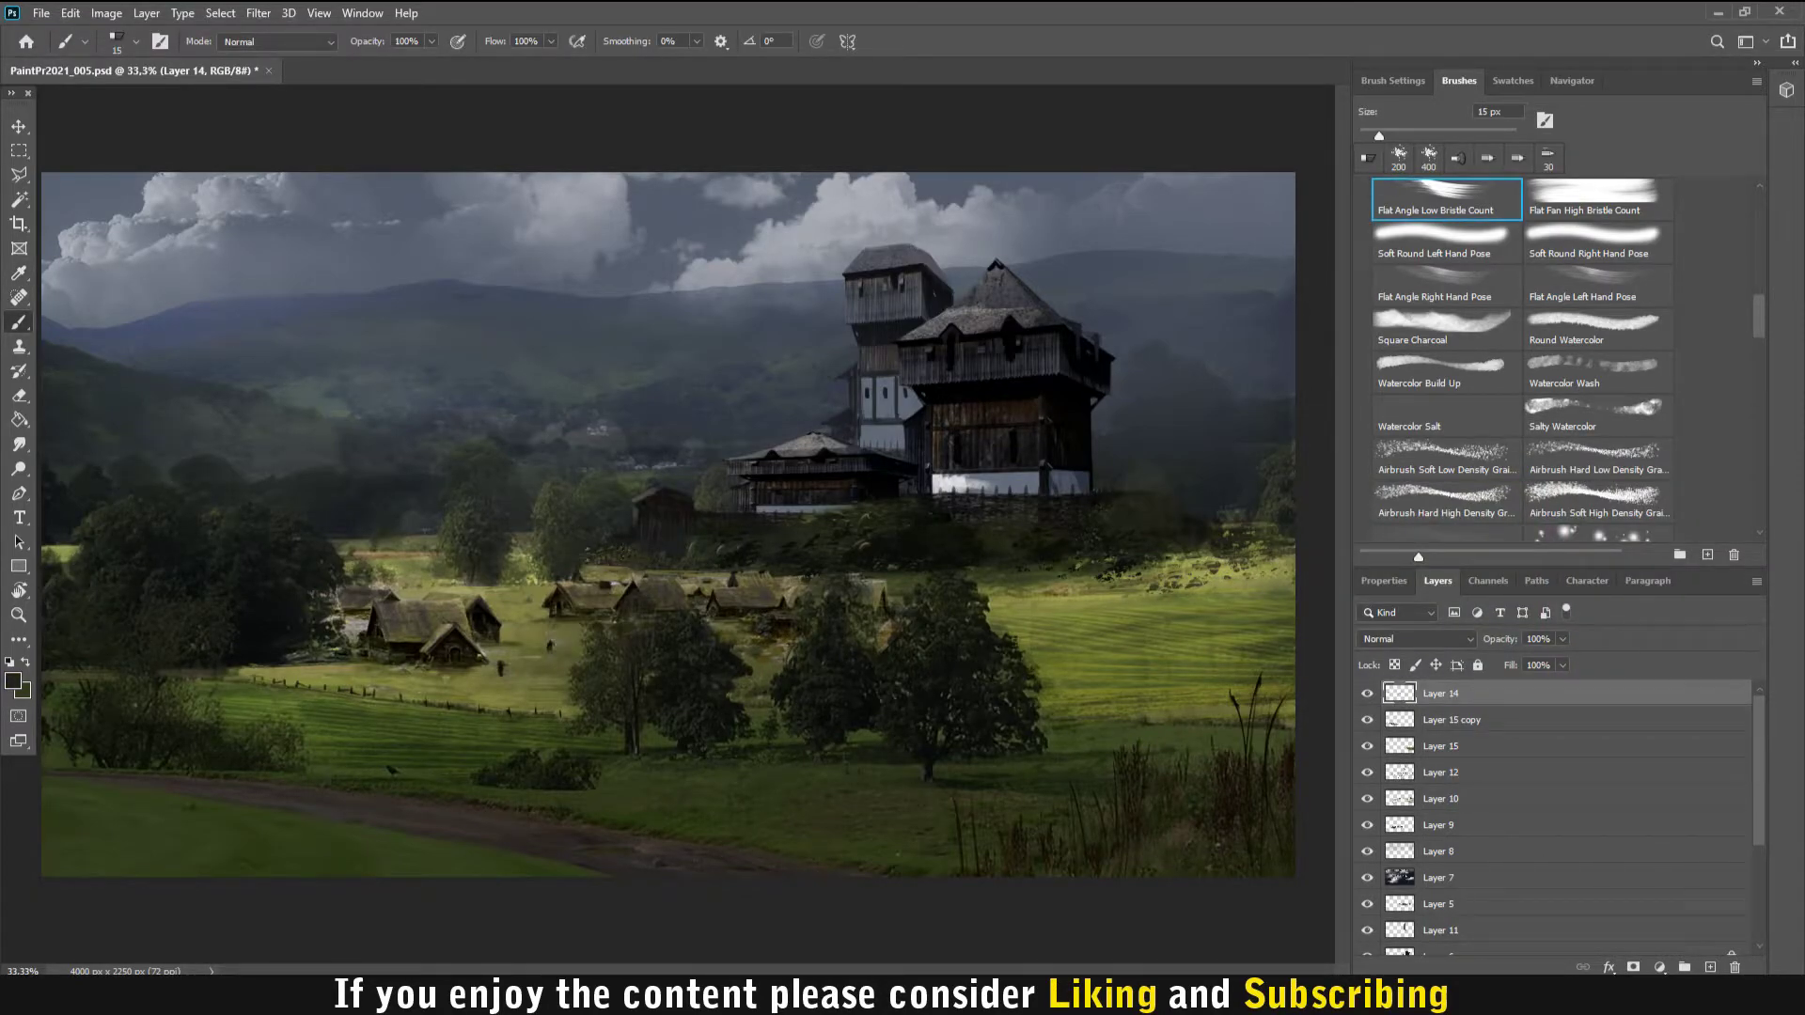
- Sample the near-white castle wall colour and fine-tune the brush size
alt+click(879, 421)
key(z)
alt+click(1110, 758)
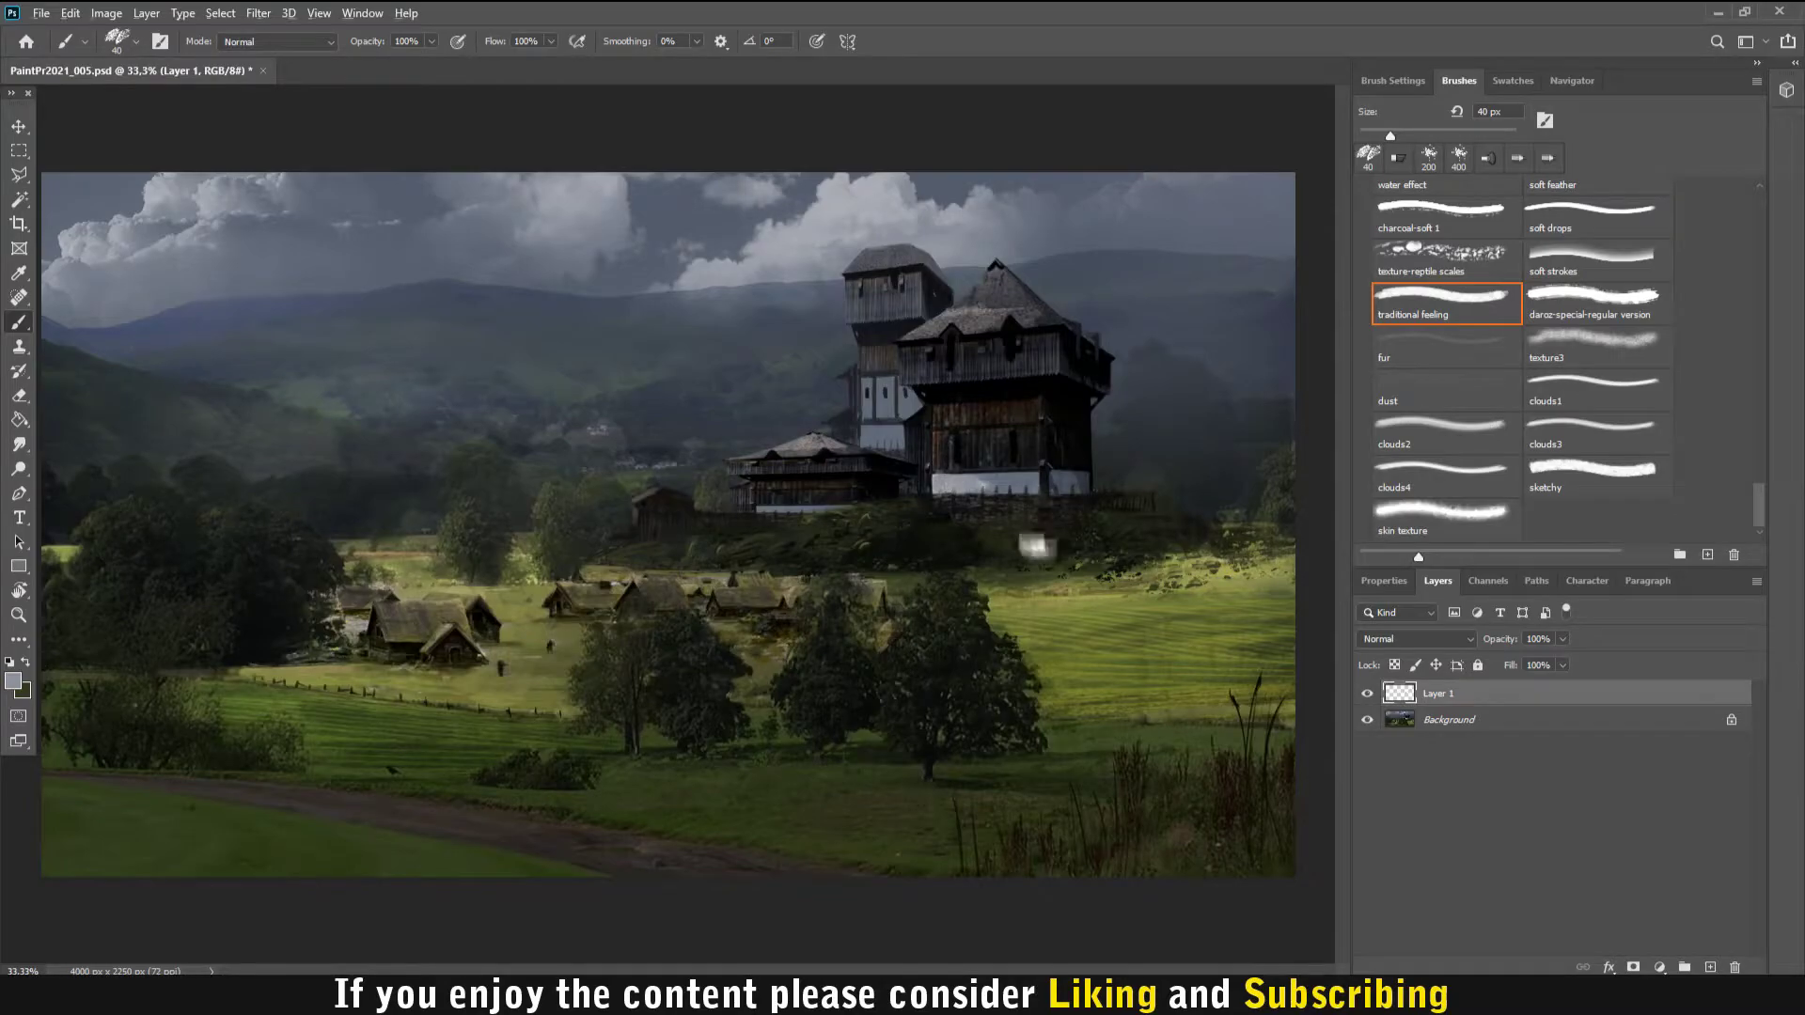
key(bracketleft)
key(bracketright)
- Paint a small touch-up near the castle base with sampled tones, then add a new layer
alt+click(630, 575)
alt+click(639, 485)
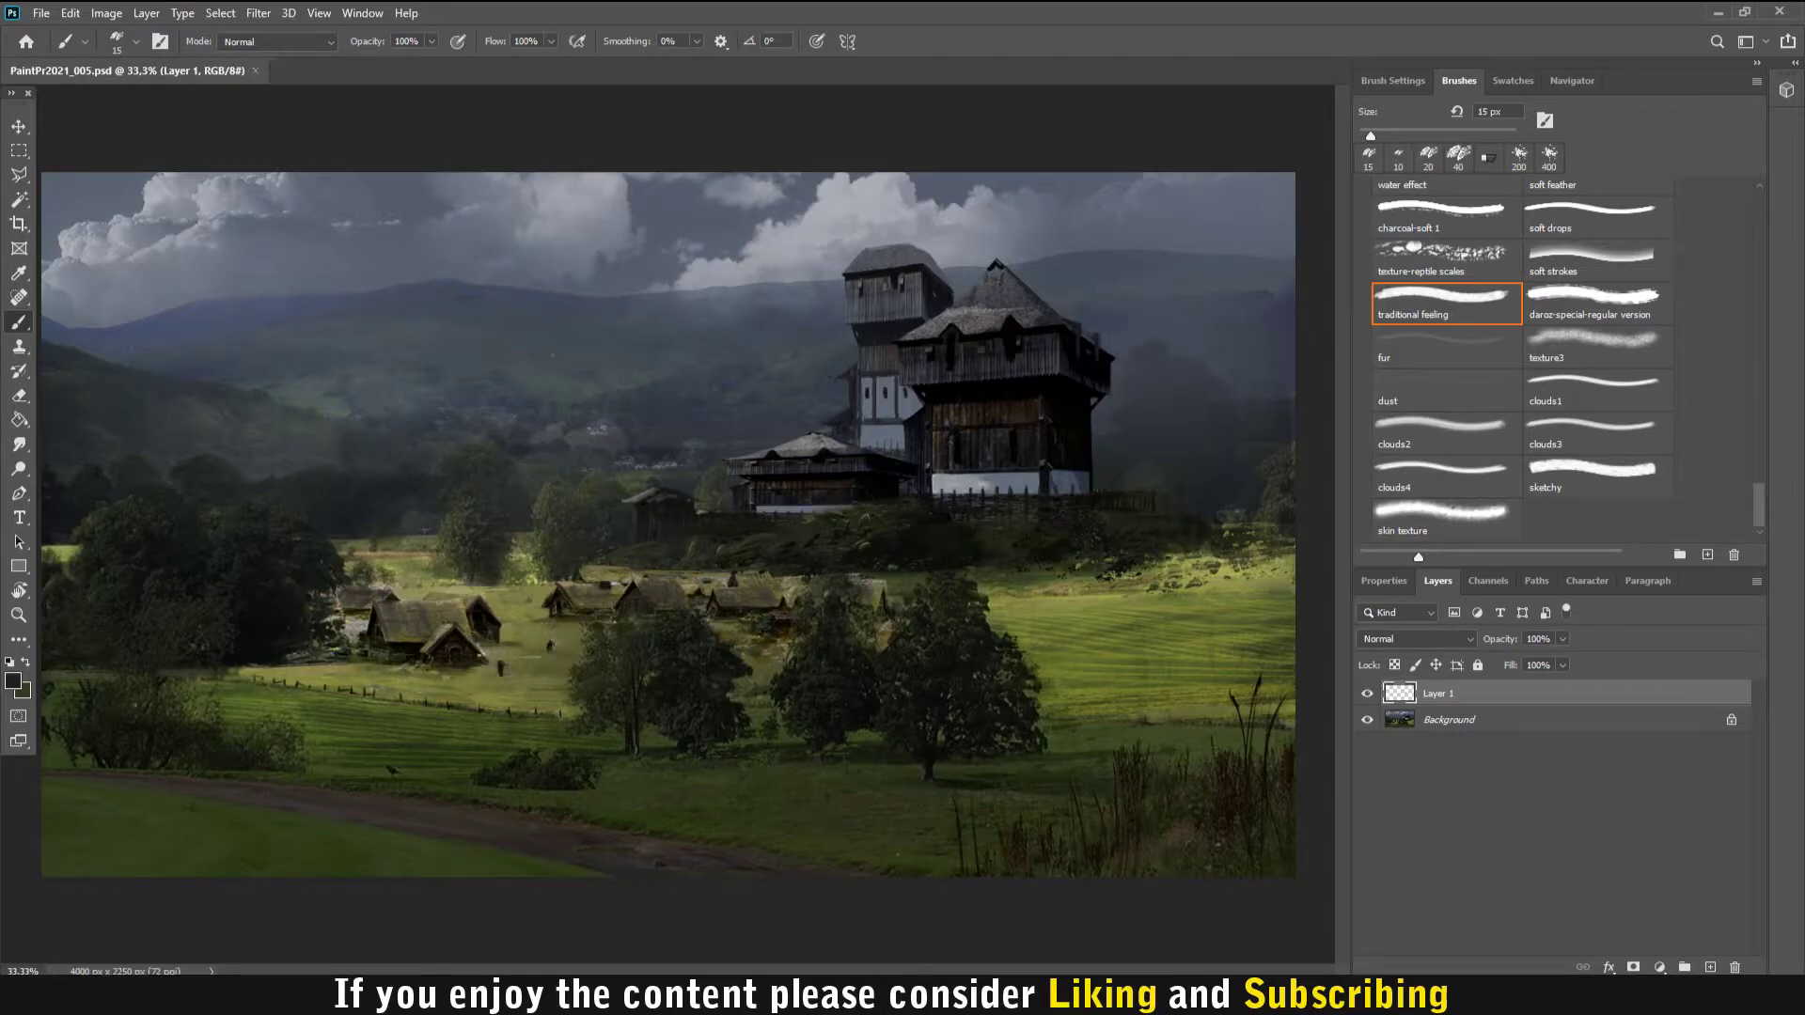
drag(490, 663, 367, 649)
key(bracketright)
key(bracketright)
key(bracketright)
key(bracketright)
key(bracketright)
key(7)
key(ctrl+minus)
key(ctrl+shift+alt+n)
- Lasso the hills above the treeline and brush soft 20% shading over them
key(l)
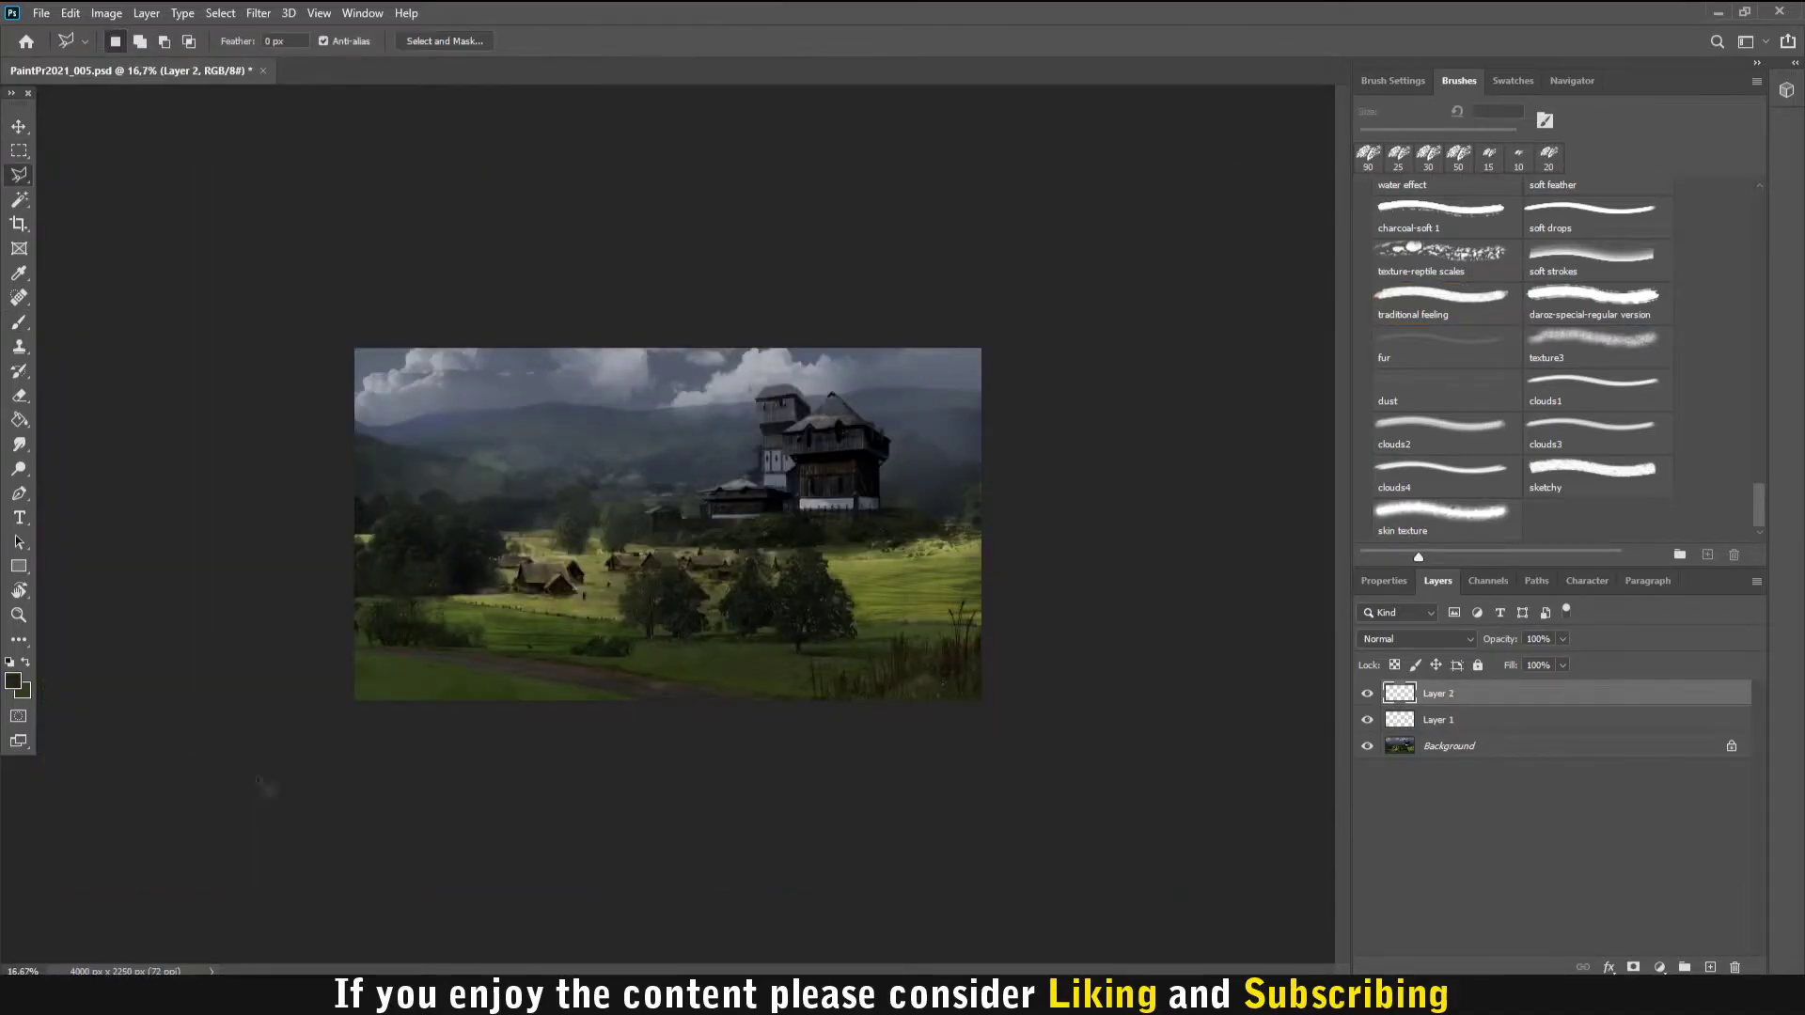
mouse_move(385, 531)
mouse_down()
mouse_move(871, 625)
mouse_move(980, 620)
mouse_up()
key(b)
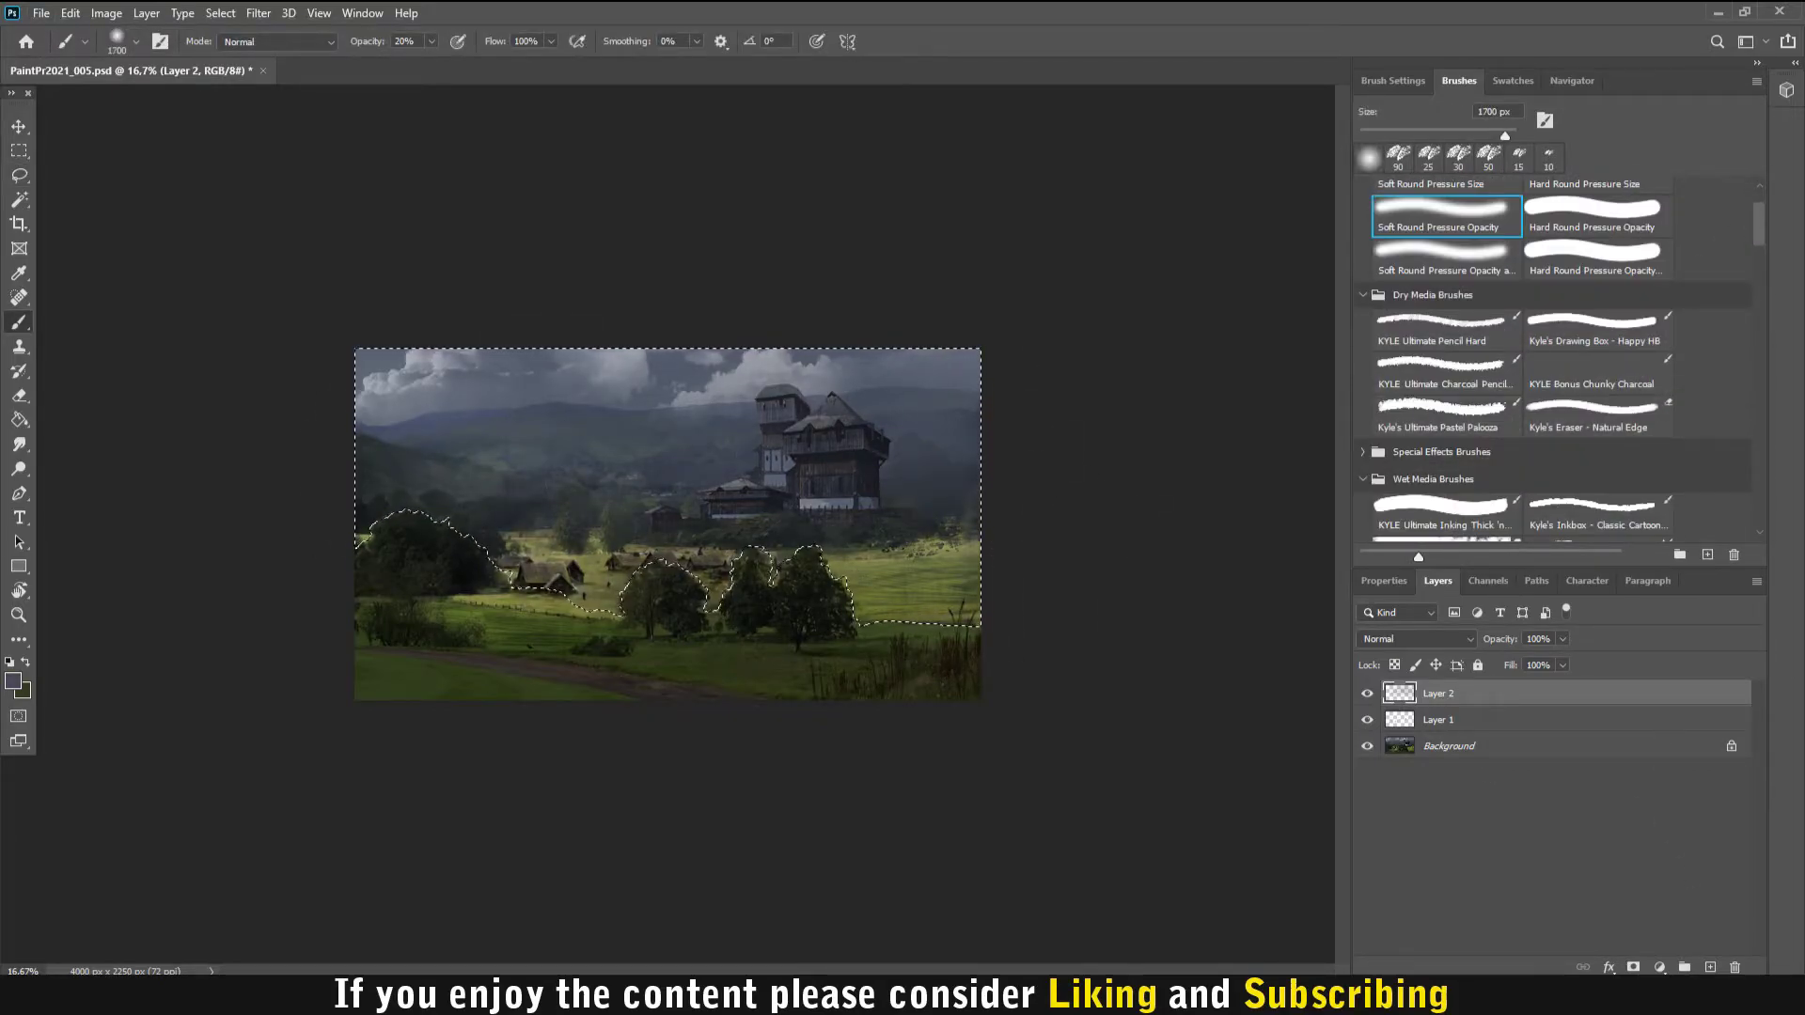
key(e)
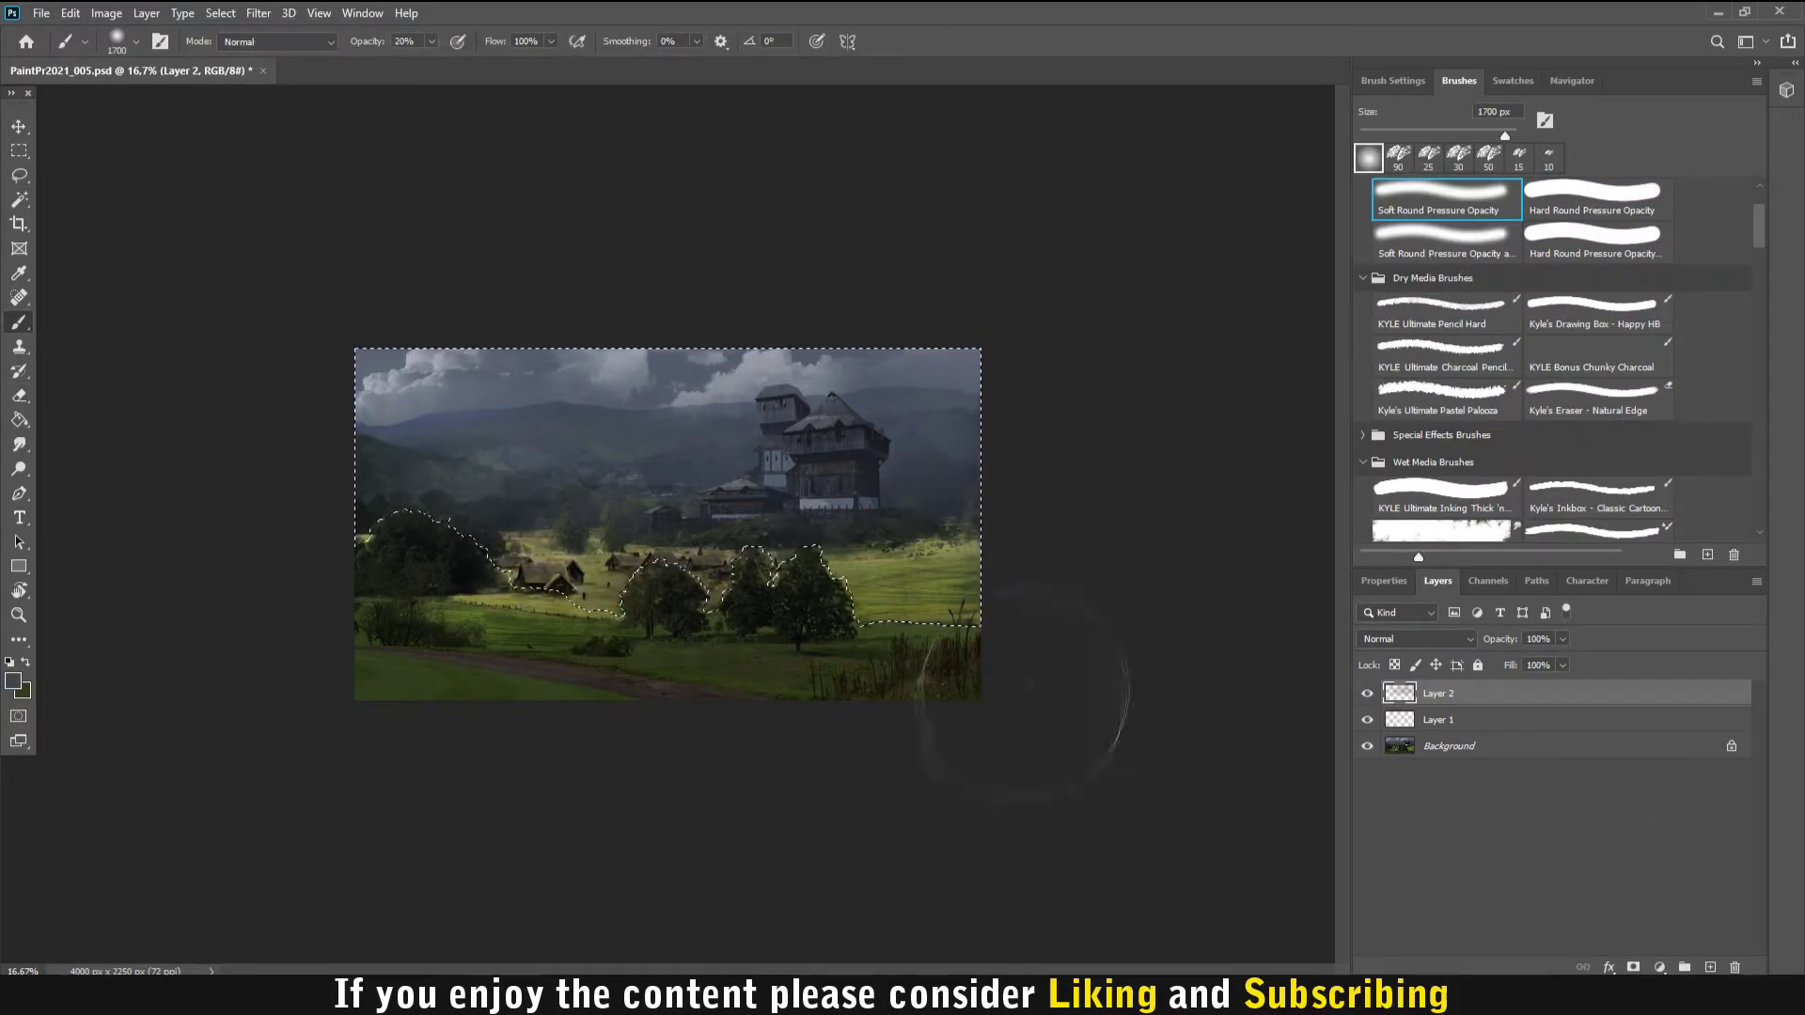
key(m)
key(ctrl+d)
- On new Layer 3, outline the castle with the Magnetic Lasso
click(1710, 967)
key(l)
key(ctrl+plus)
key(ctrl+plus)
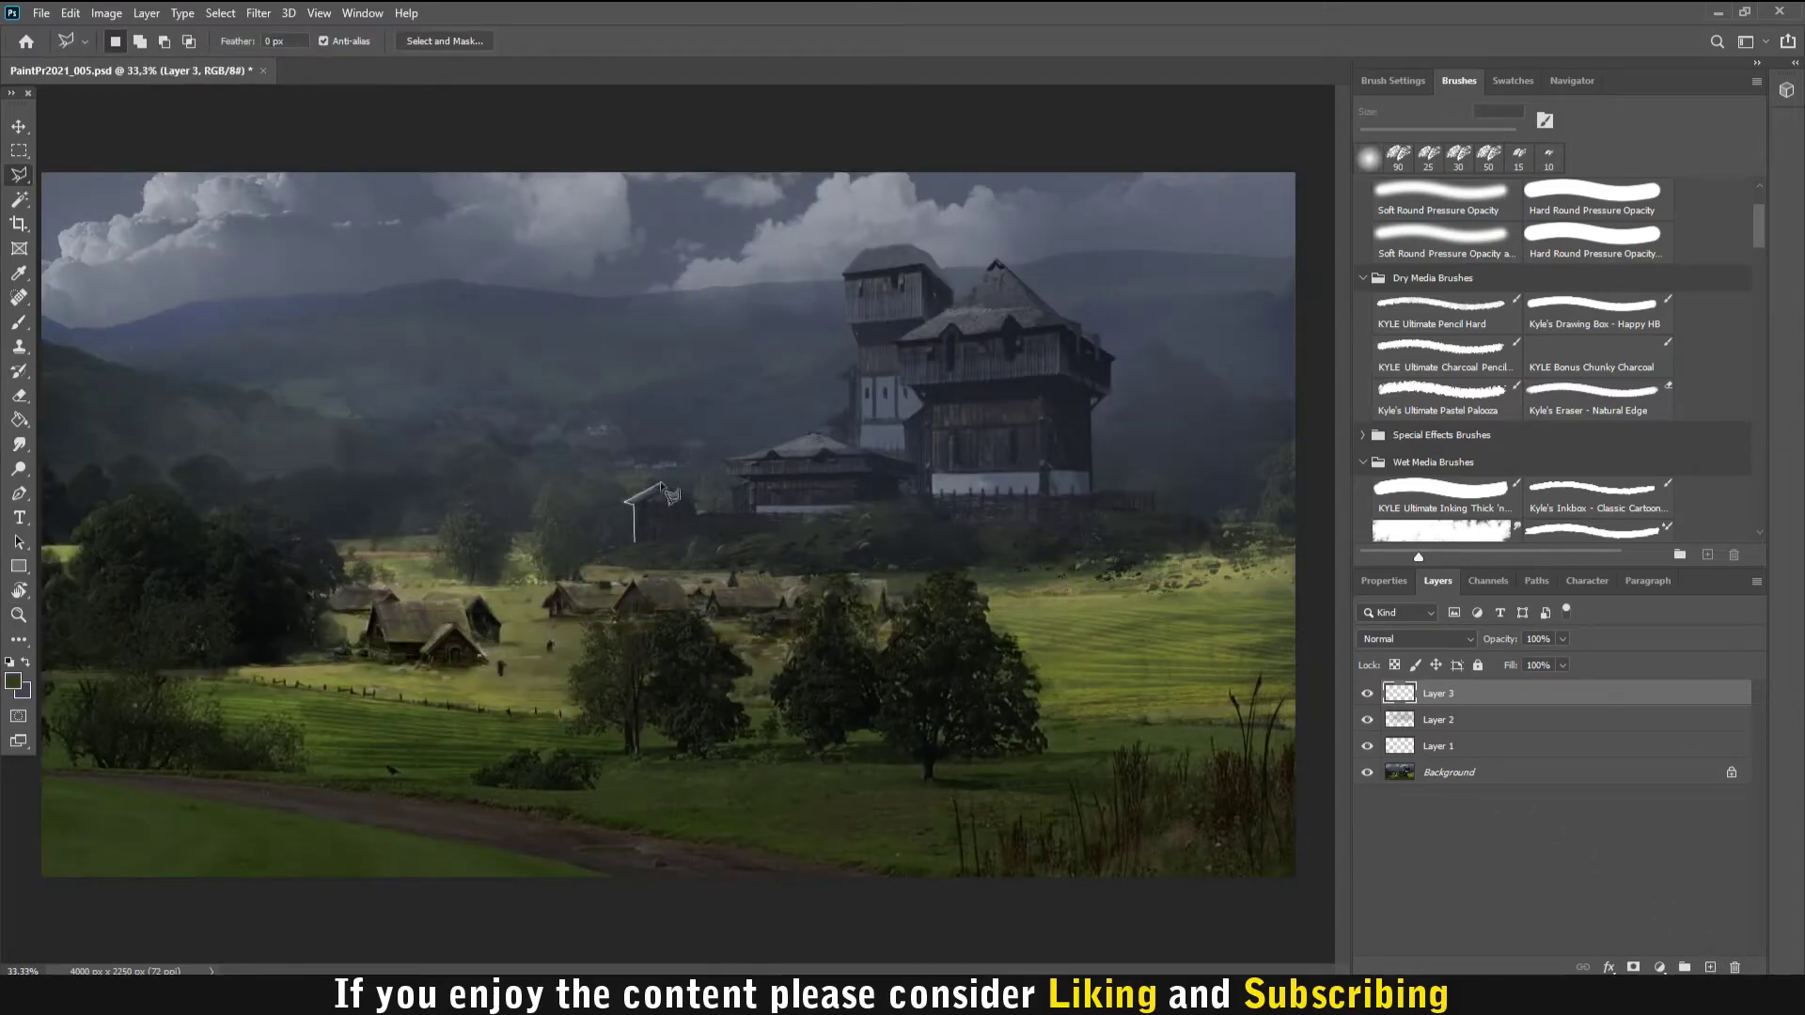
key(Escape)
key(w)
key(alt+comma)
key(shift+l)
key(alt+period)
click(632, 541)
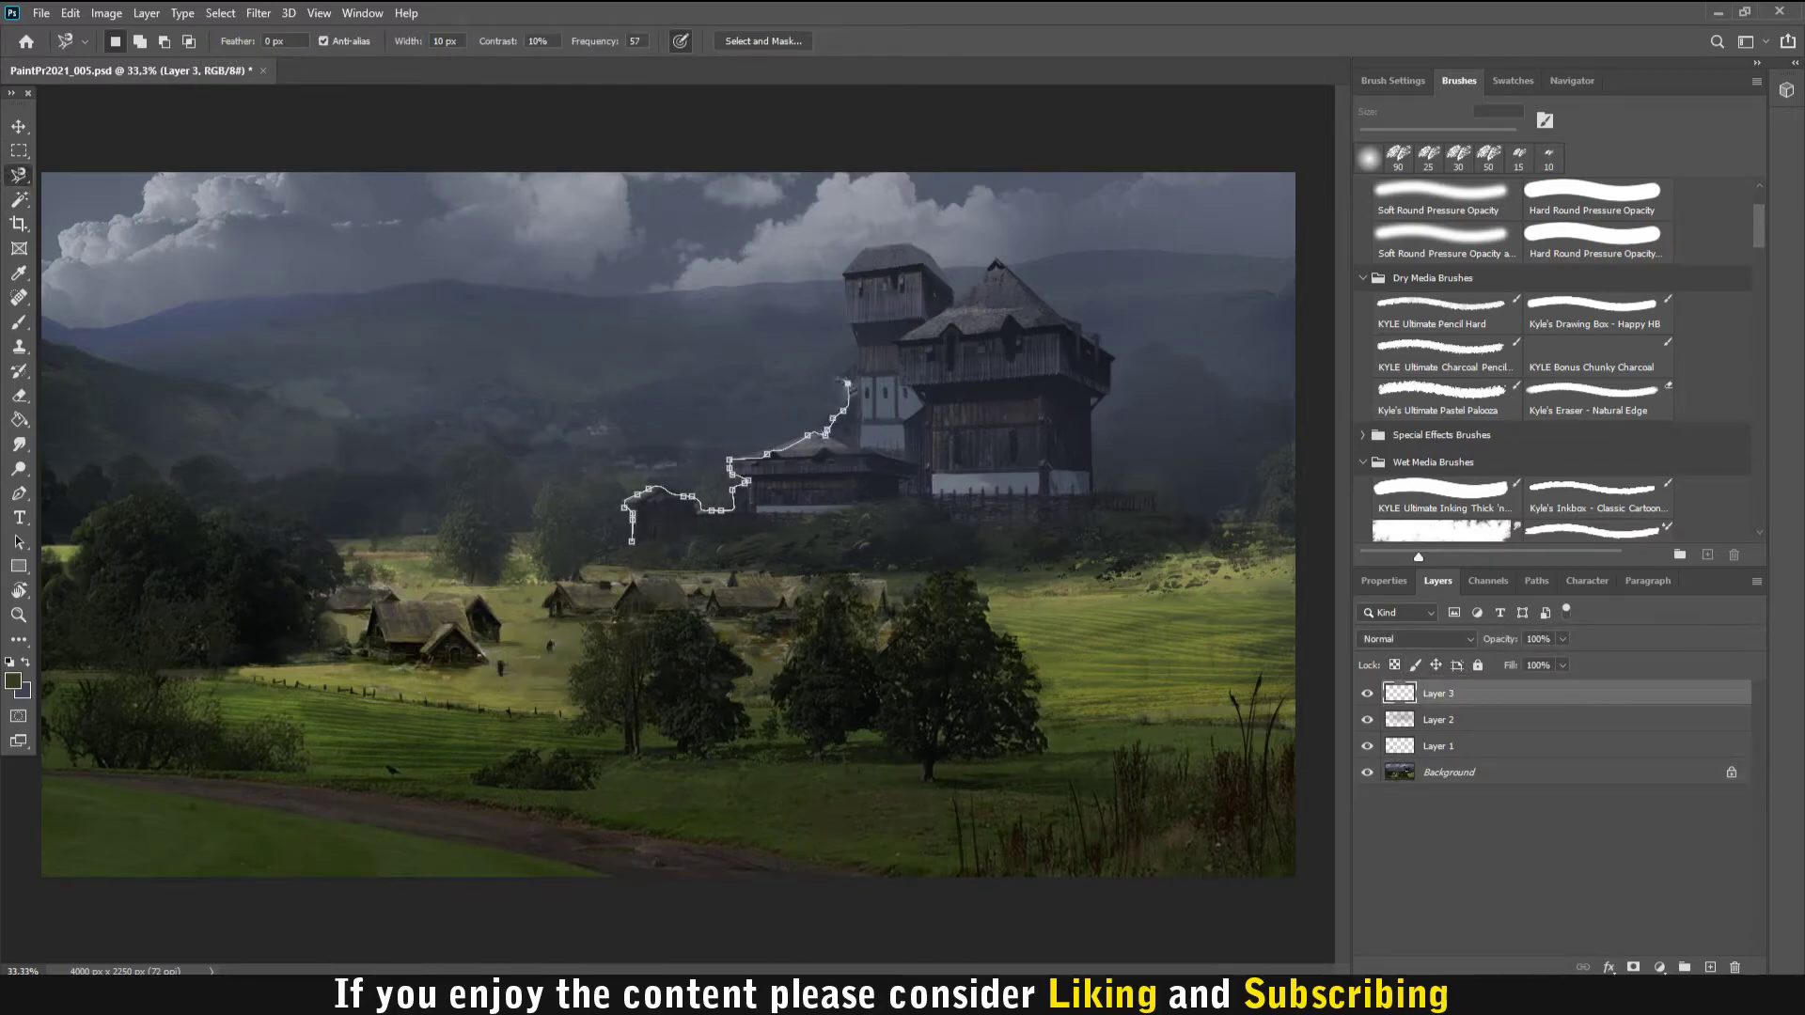
click(632, 541)
- Set Layer 3 to Multiply to darken around the castle, add Layer 4, deselect
key(ctrl+minus)
key(b)
click(1415, 639)
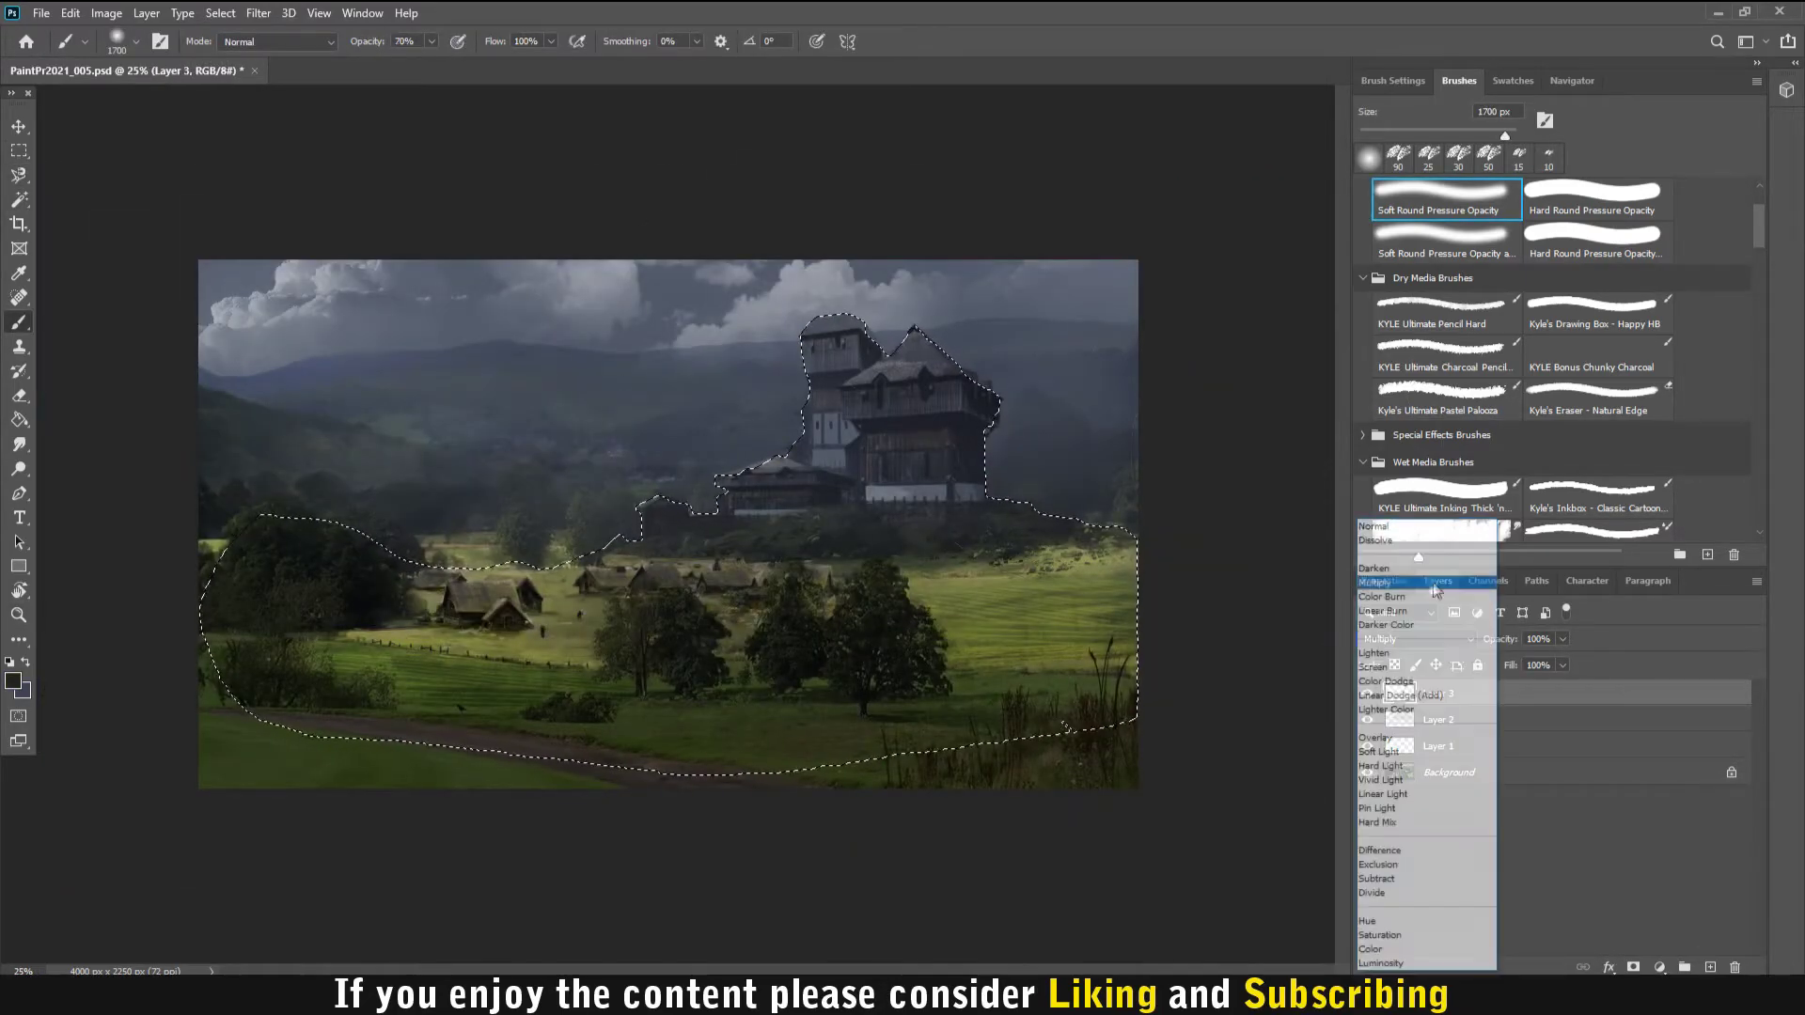
click(1391, 588)
key(ctrl+shift+alt+n)
key(ctrl+shift+i)
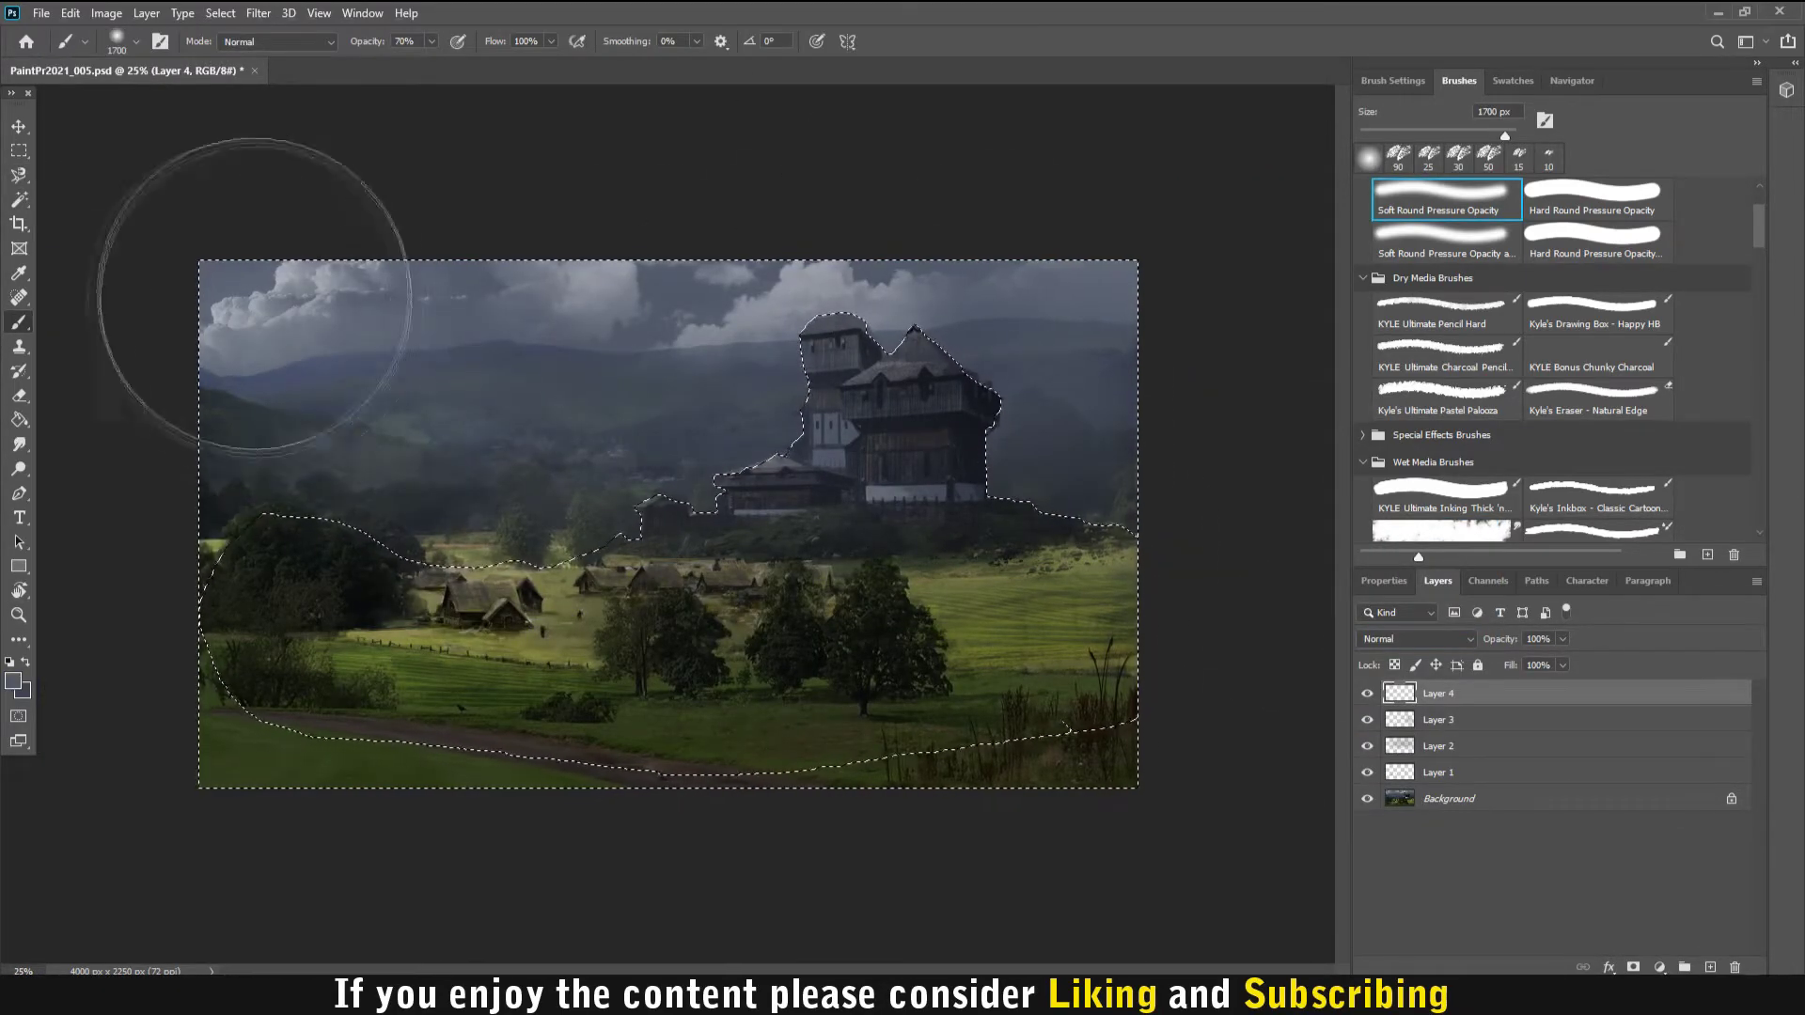
key(m)
key(ctrl+d)
- Lasso-select the three foreground trees, skipping the village houses
key(l)
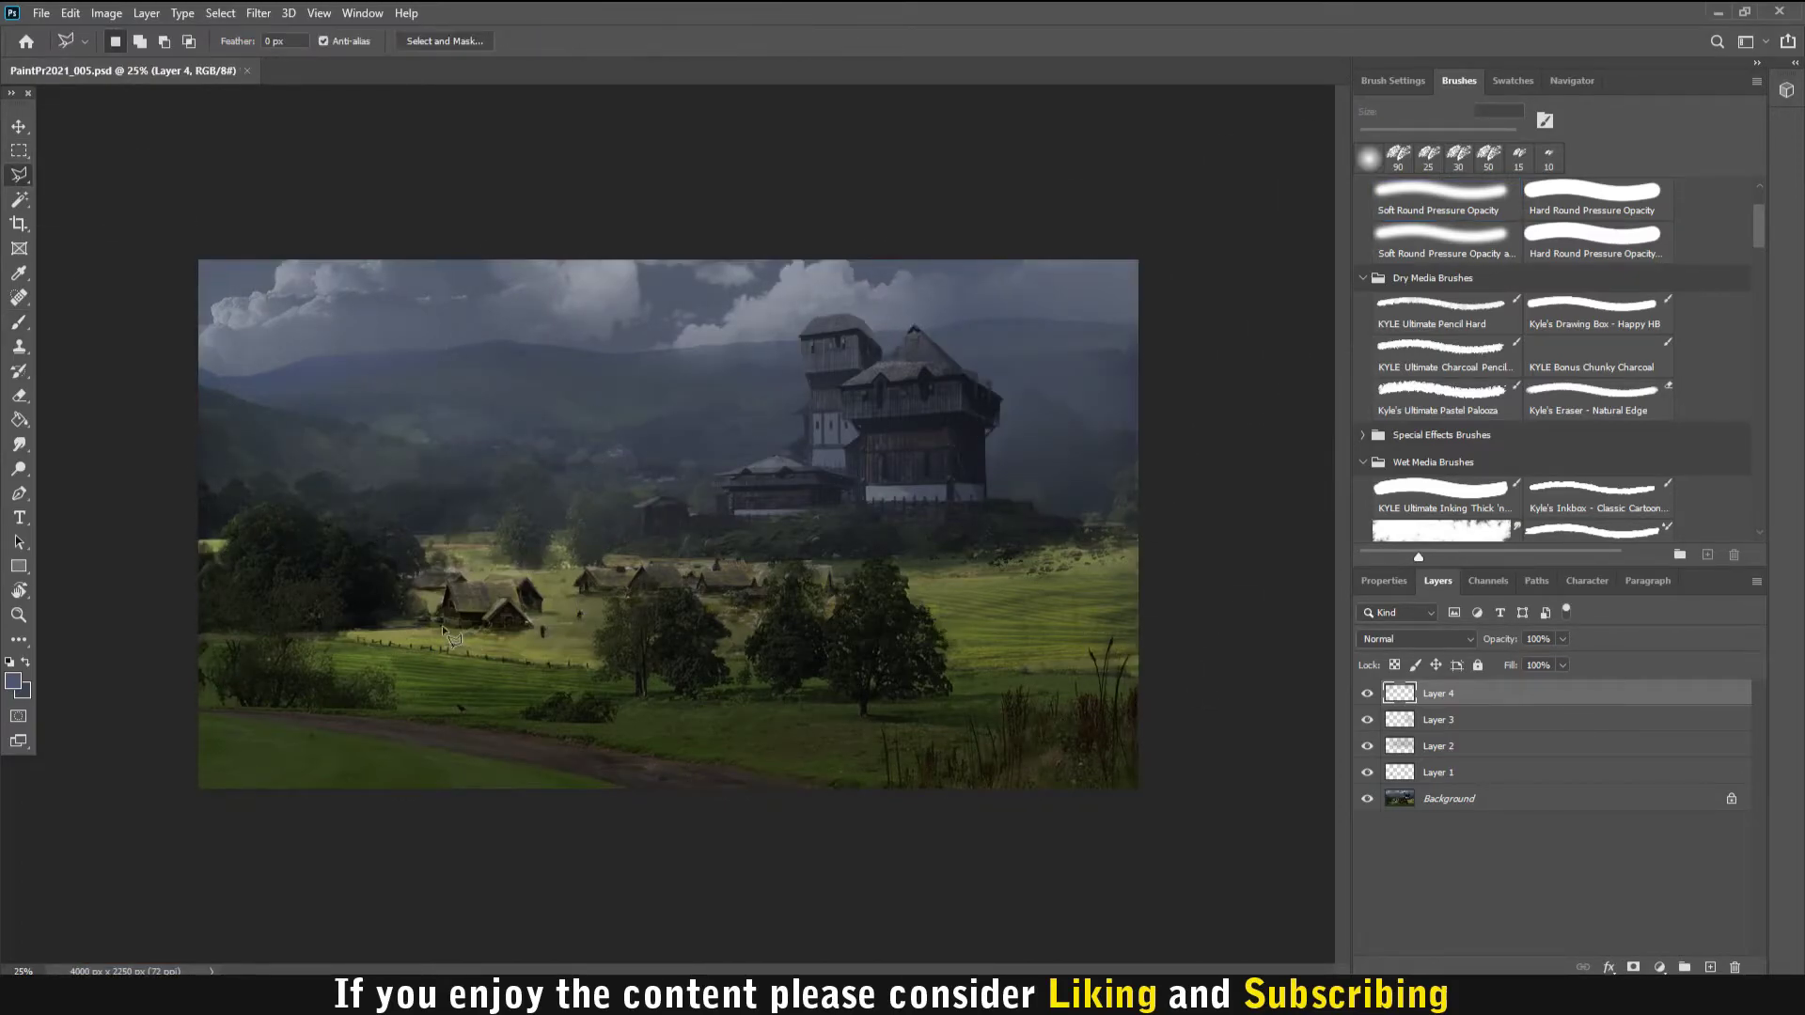
double_click(529, 625)
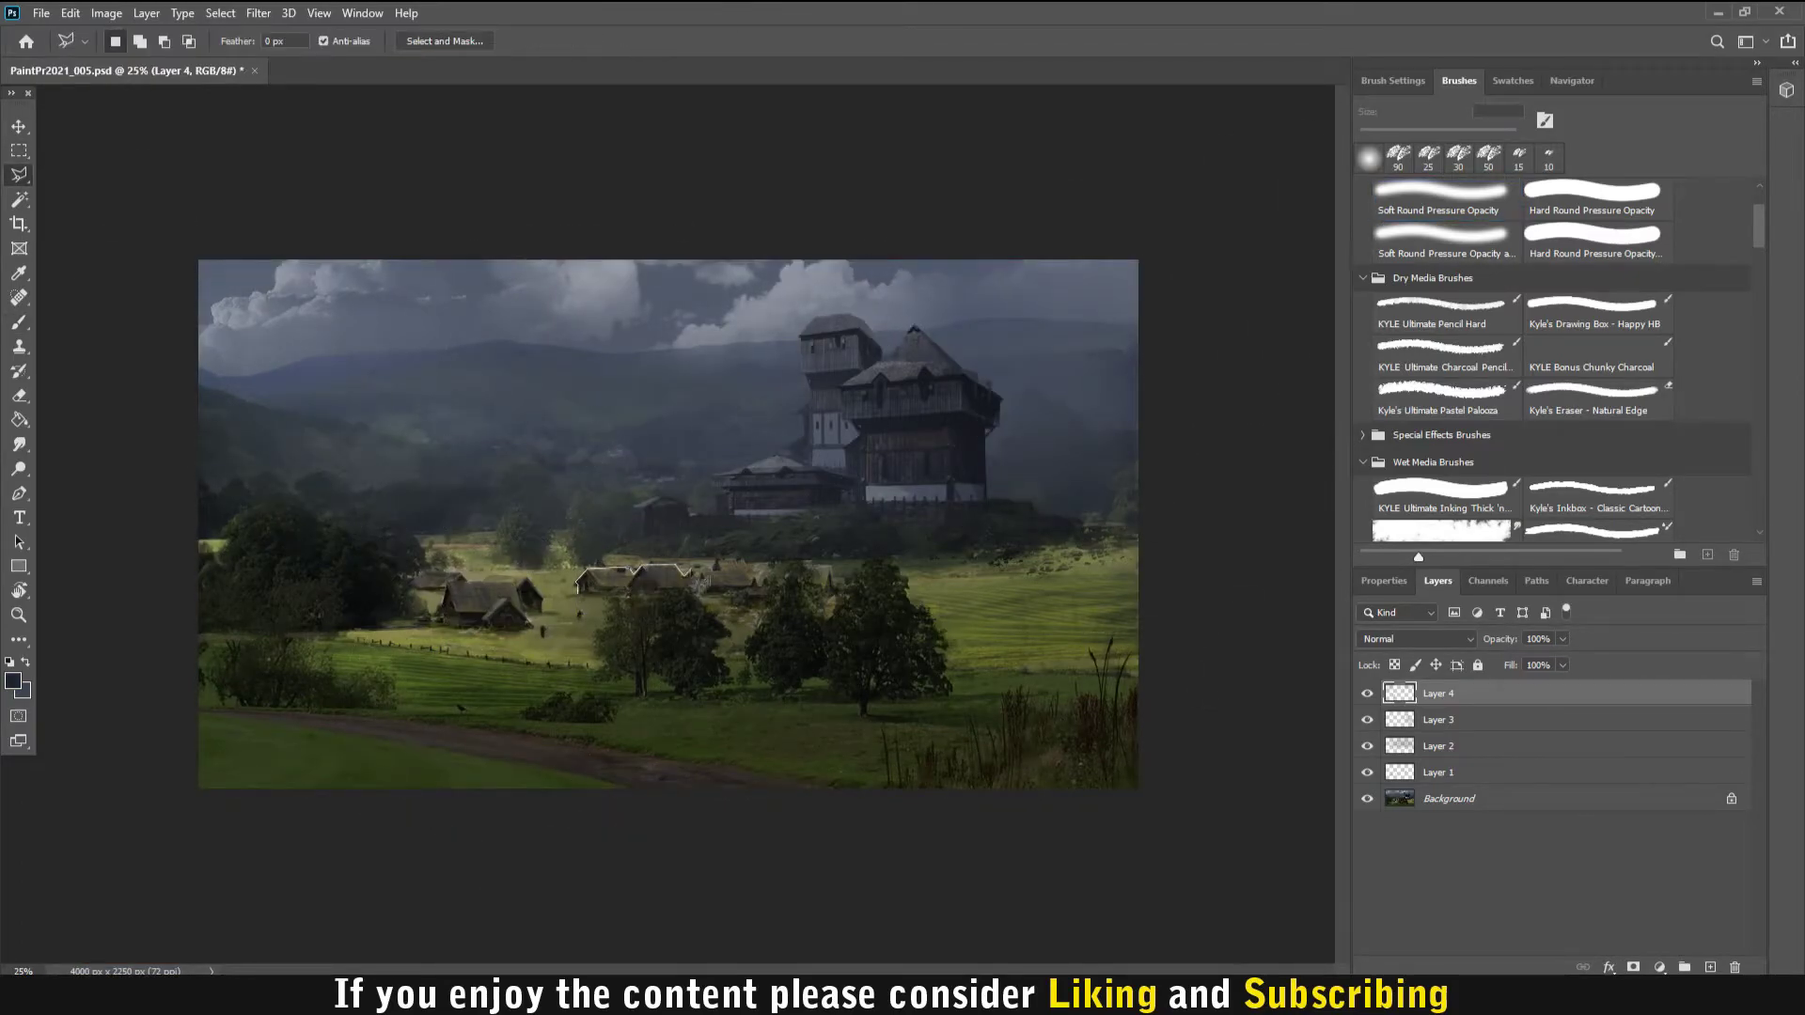
double_click(594, 641)
key(shift+l)
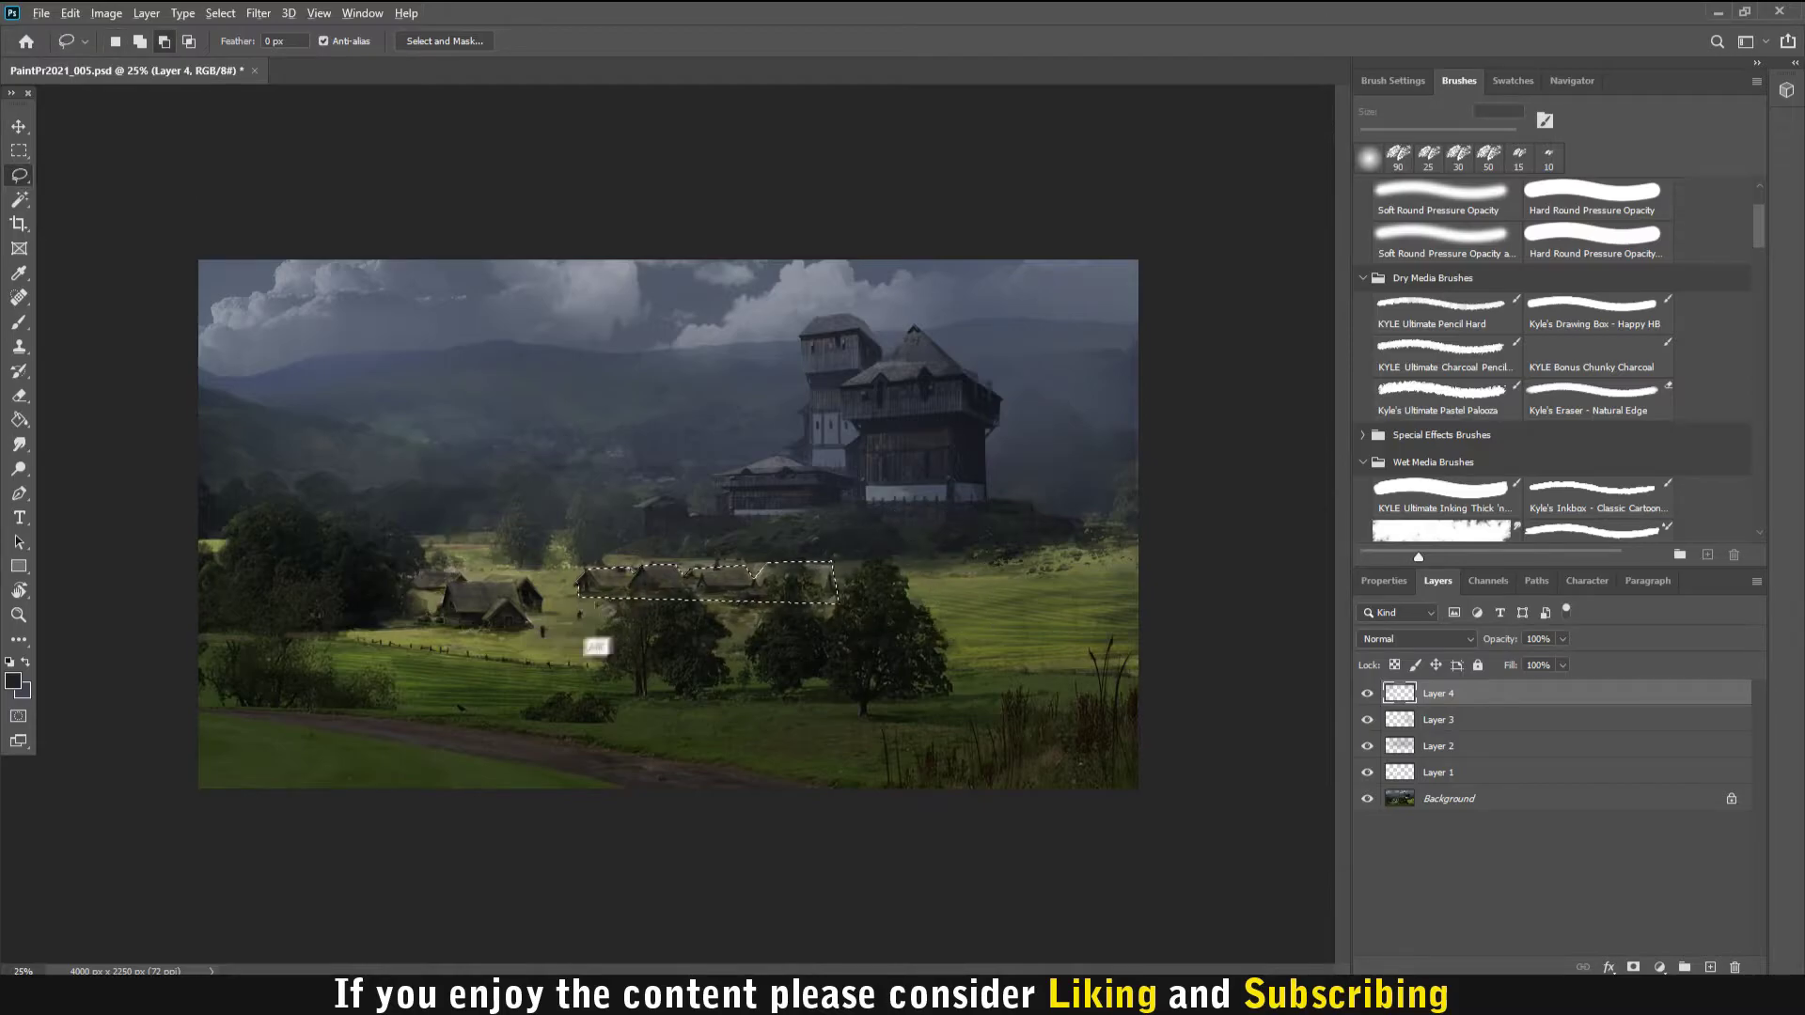
key(ctrl+z)
mouse_move(598, 677)
mouse_down()
mouse_move(664, 590)
mouse_move(865, 715)
mouse_up()
key(b)
key(ctrl+d)
- Paint light highlights on the left treetops with a small brush
scroll(727, 559, up, 2)
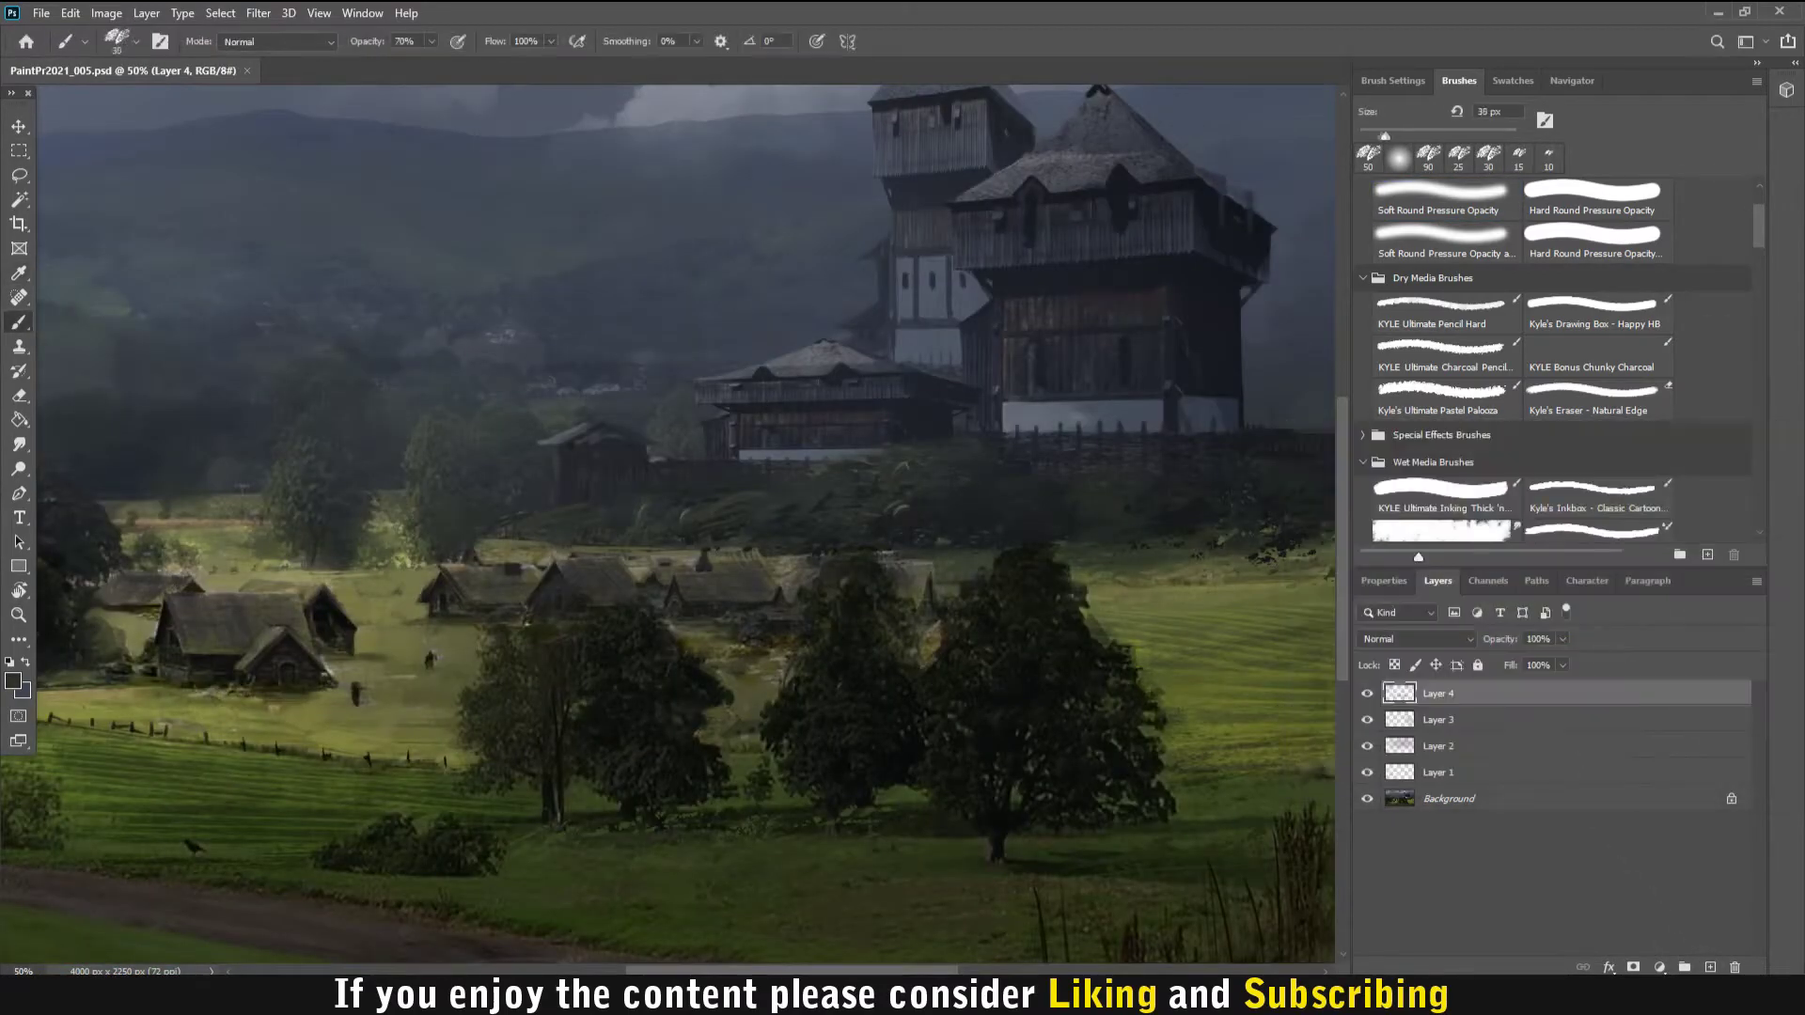
key(9)
drag(523, 628, 536, 621)
drag(598, 620, 611, 612)
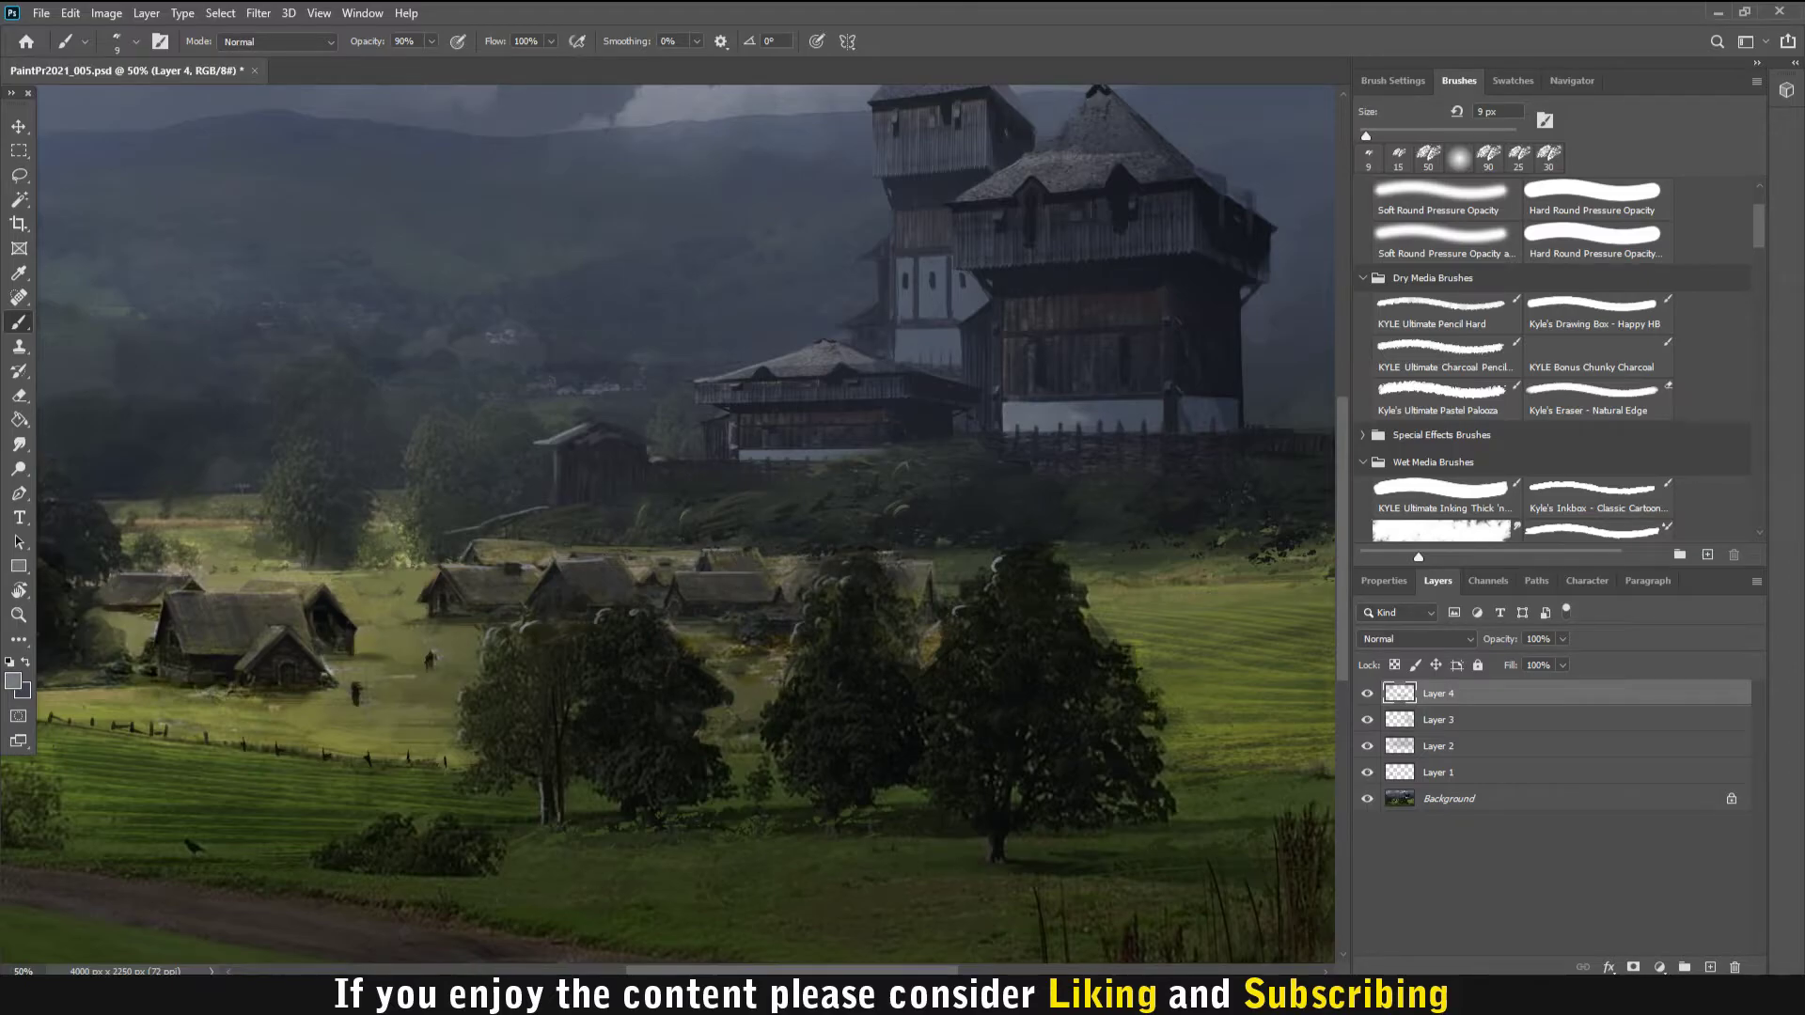
- Soften the main roof peak's dark spike with a 30 px brush at 30% opacity, then save
click(1548, 157)
key(3)
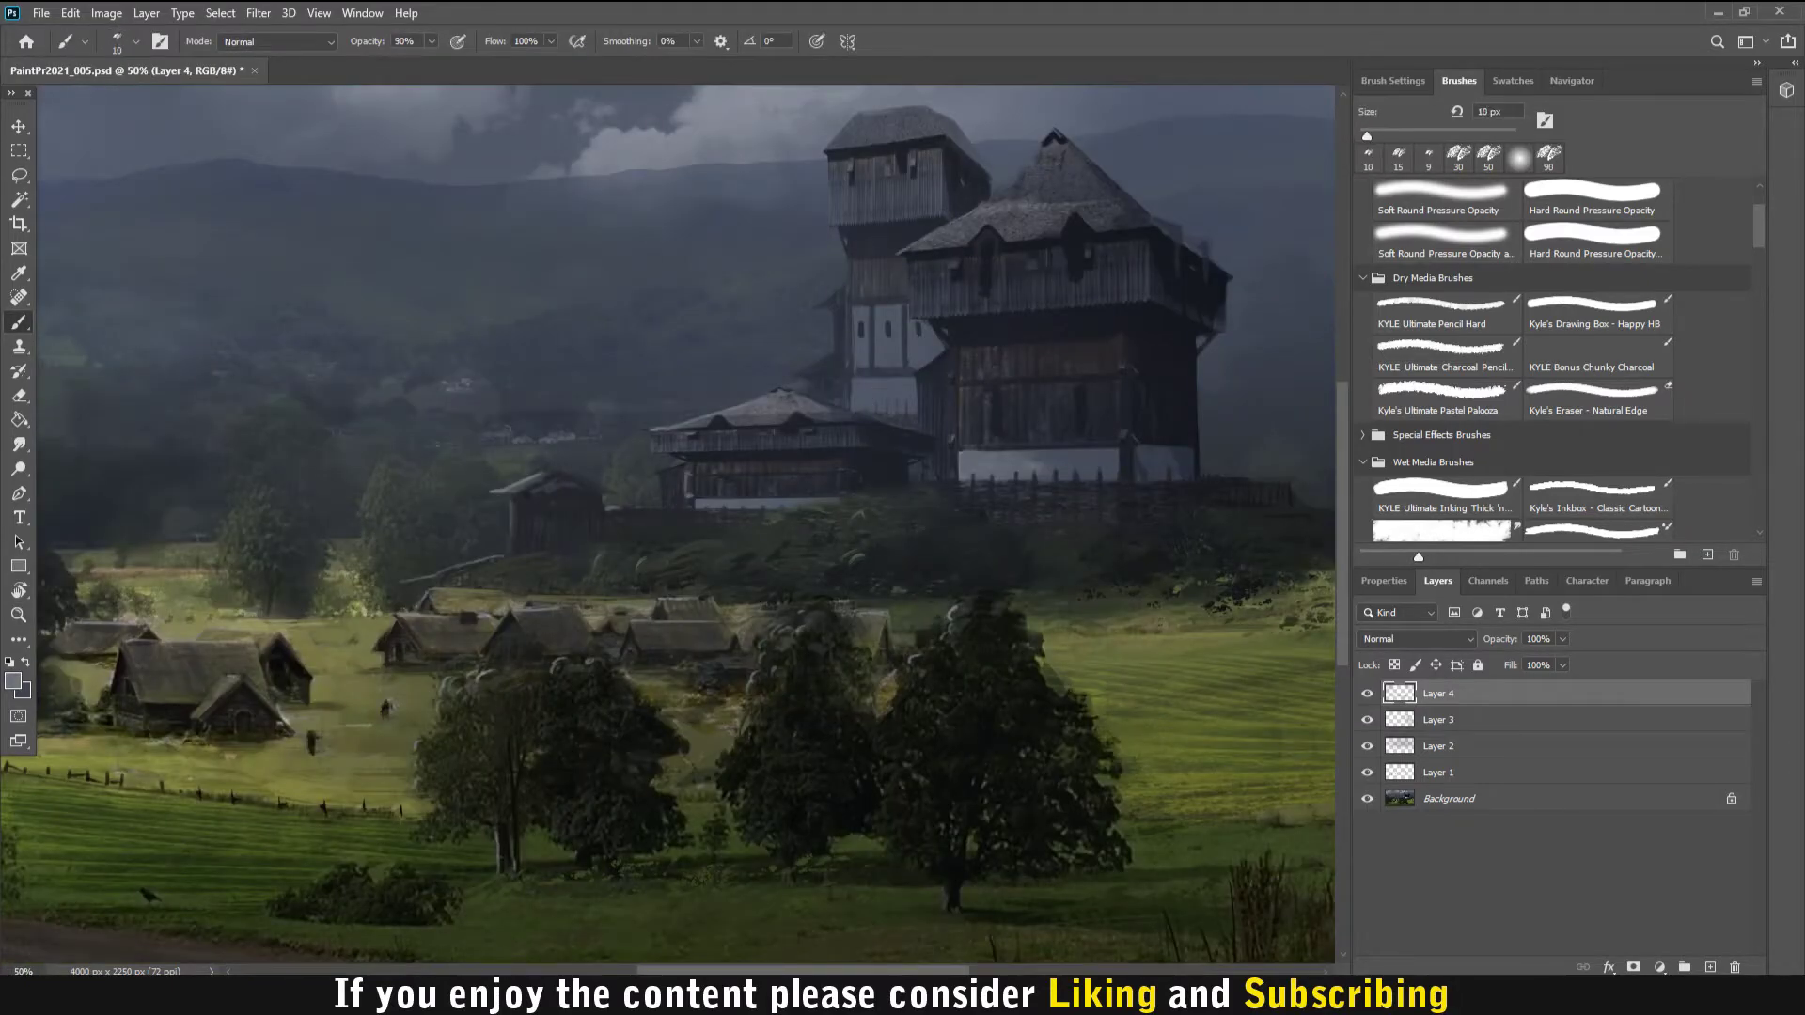
drag(1047, 140, 1060, 136)
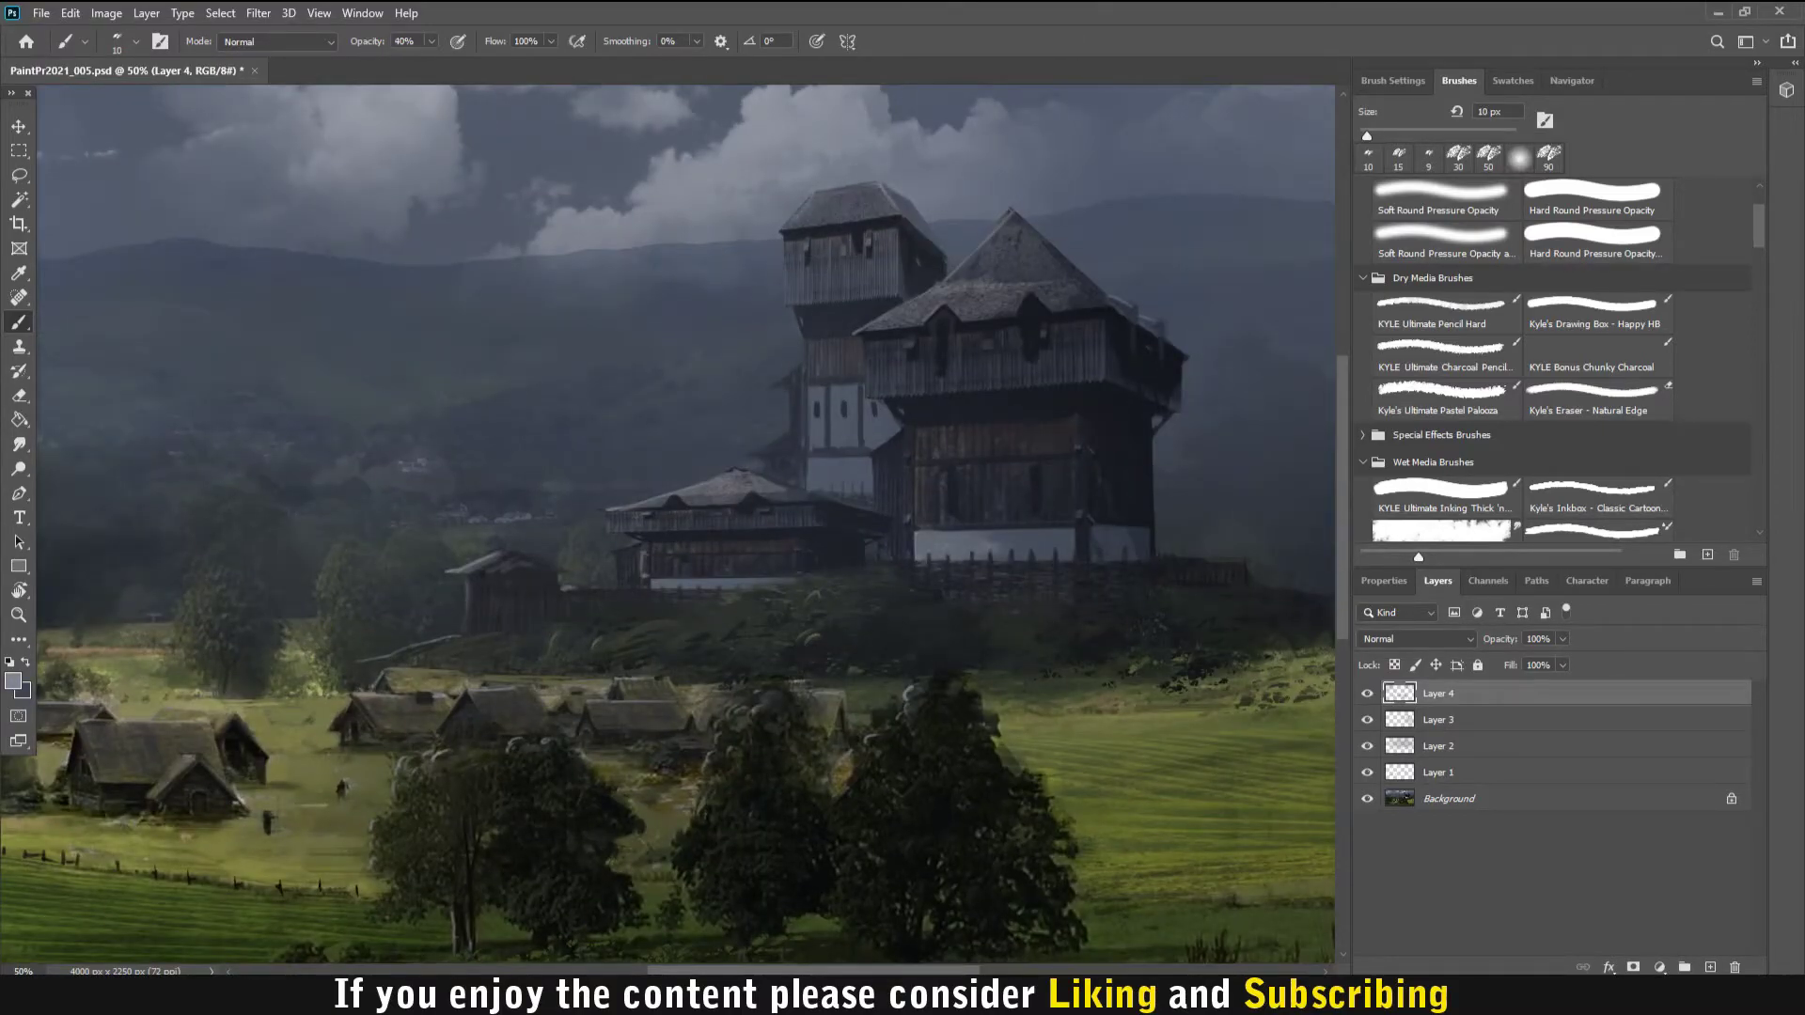
key(ctrl+s)
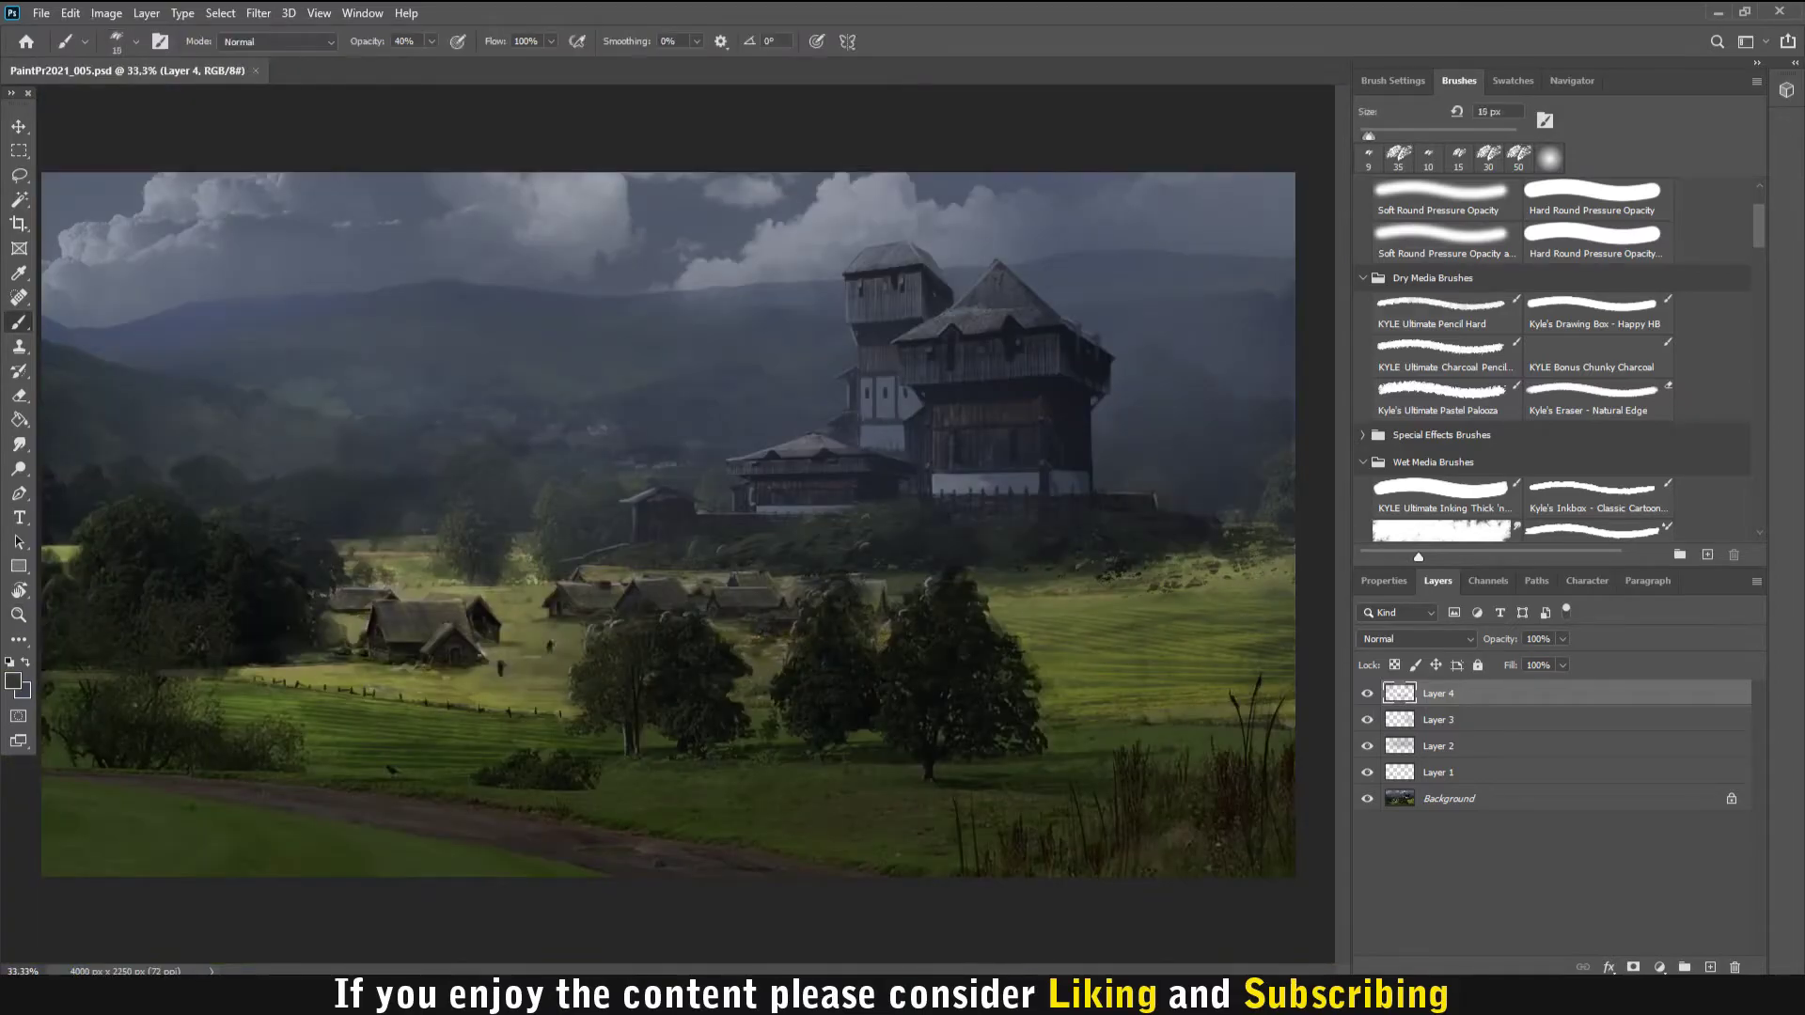
key(bracketleft)
key(bracketleft)
key(bracketleft)
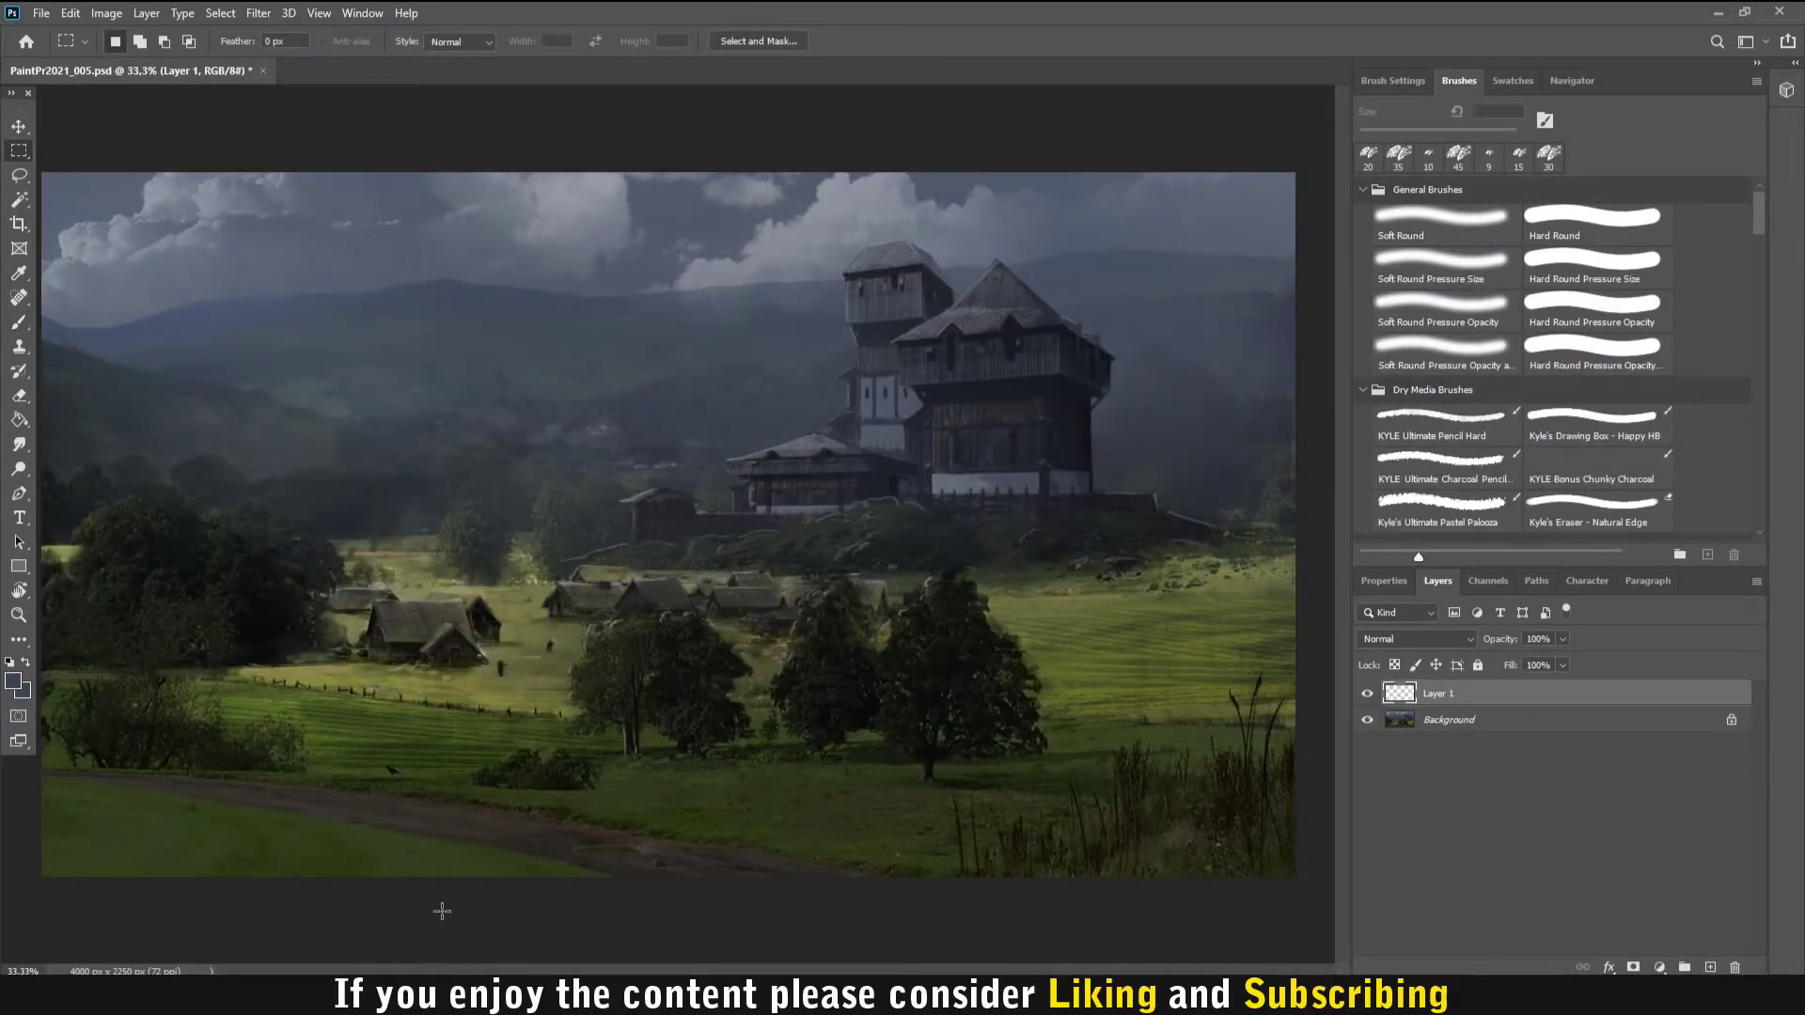
- Polygonal-lasso around the right-hand castle block and its roof peak
key(l)
click(900, 385)
click(900, 346)
click(893, 343)
click(996, 261)
click(1113, 360)
- Set the layer to Multiply and wash the selection with Soft Round Pressure Opacity
click(1229, 573)
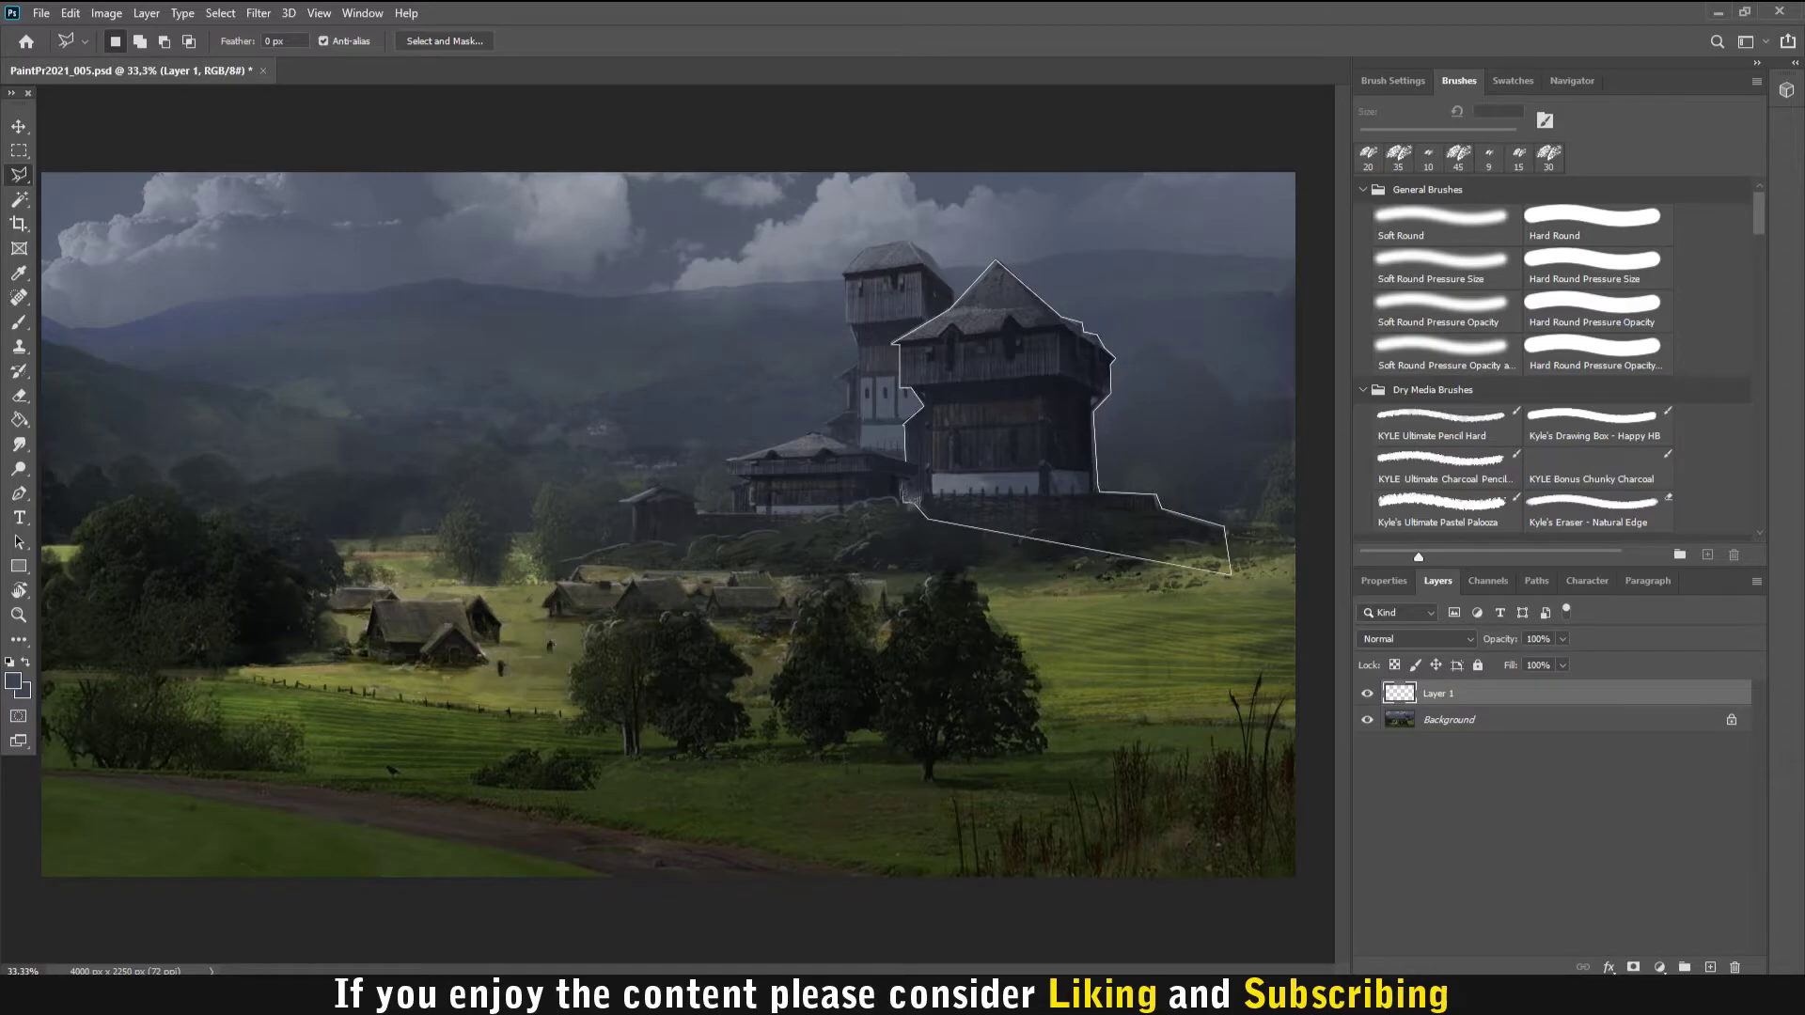
click(905, 427)
key(b)
click(1446, 310)
click(1415, 638)
click(1410, 583)
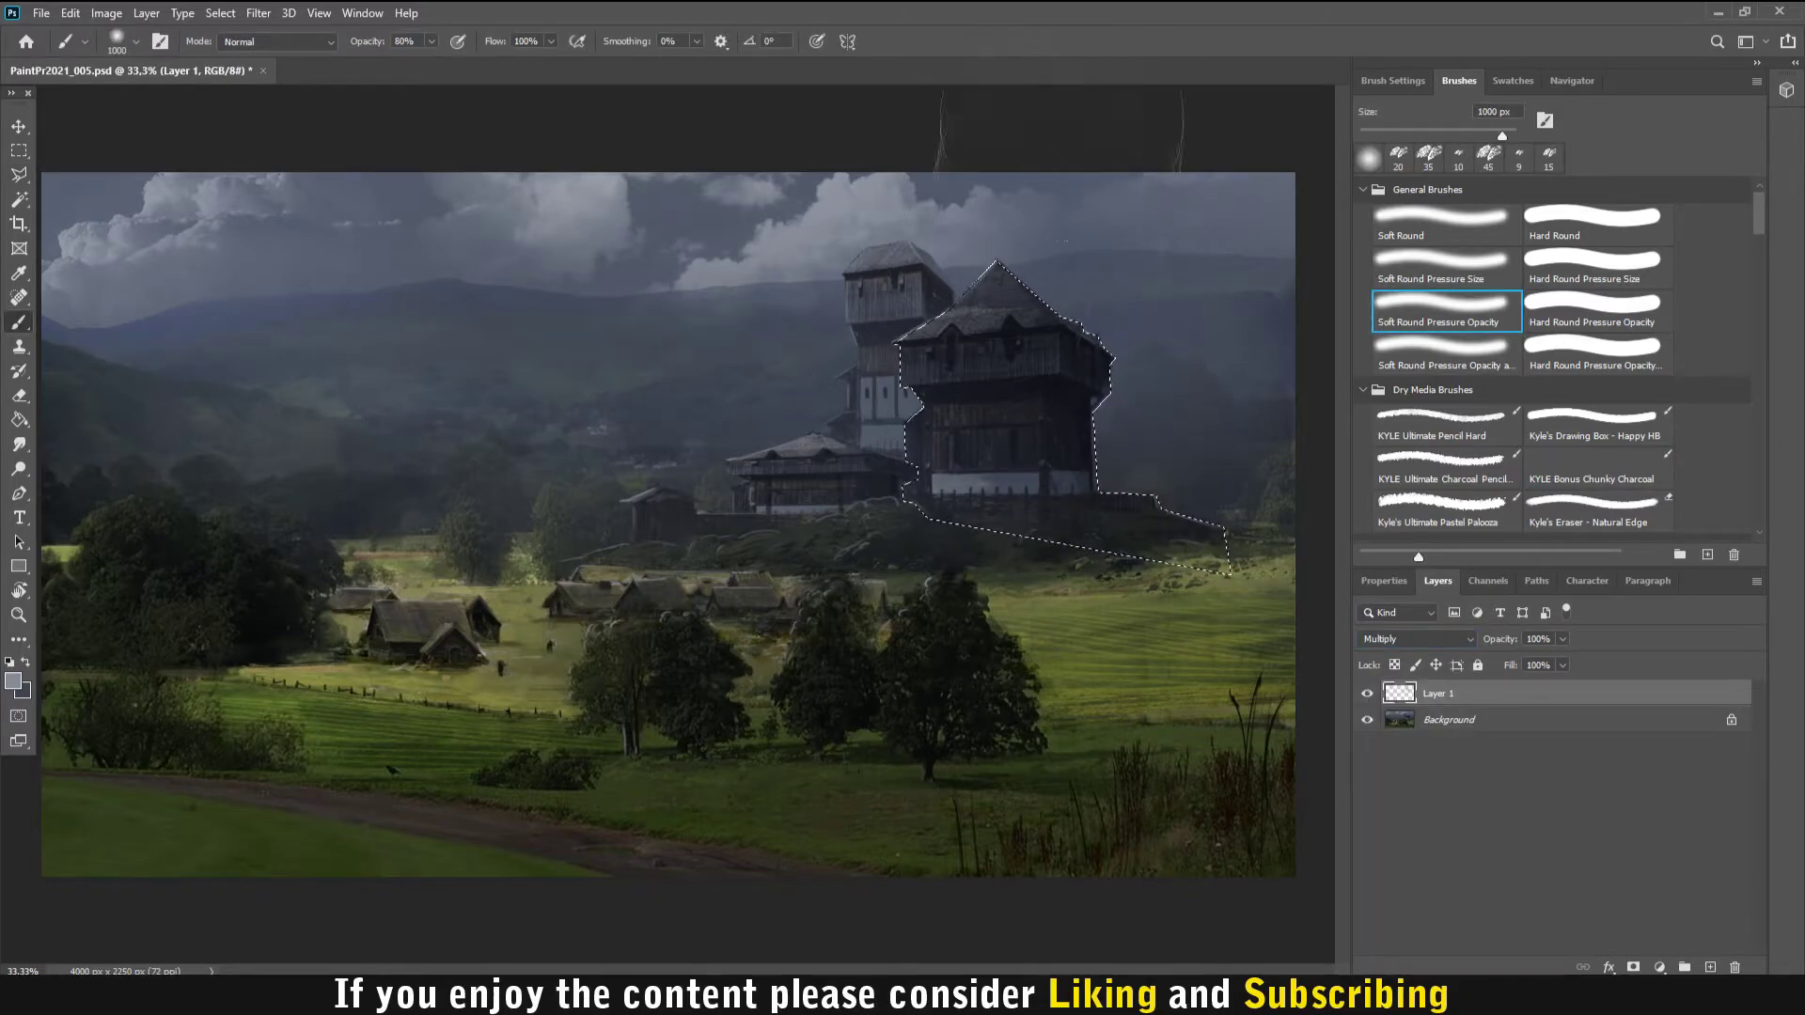
key(ctrl+d)
key(m)
- Add a fresh empty Layer 2 with a small brush ready
key(ctrl+shift+alt+n)
key(b)
scroll(428, 696, up, 1)
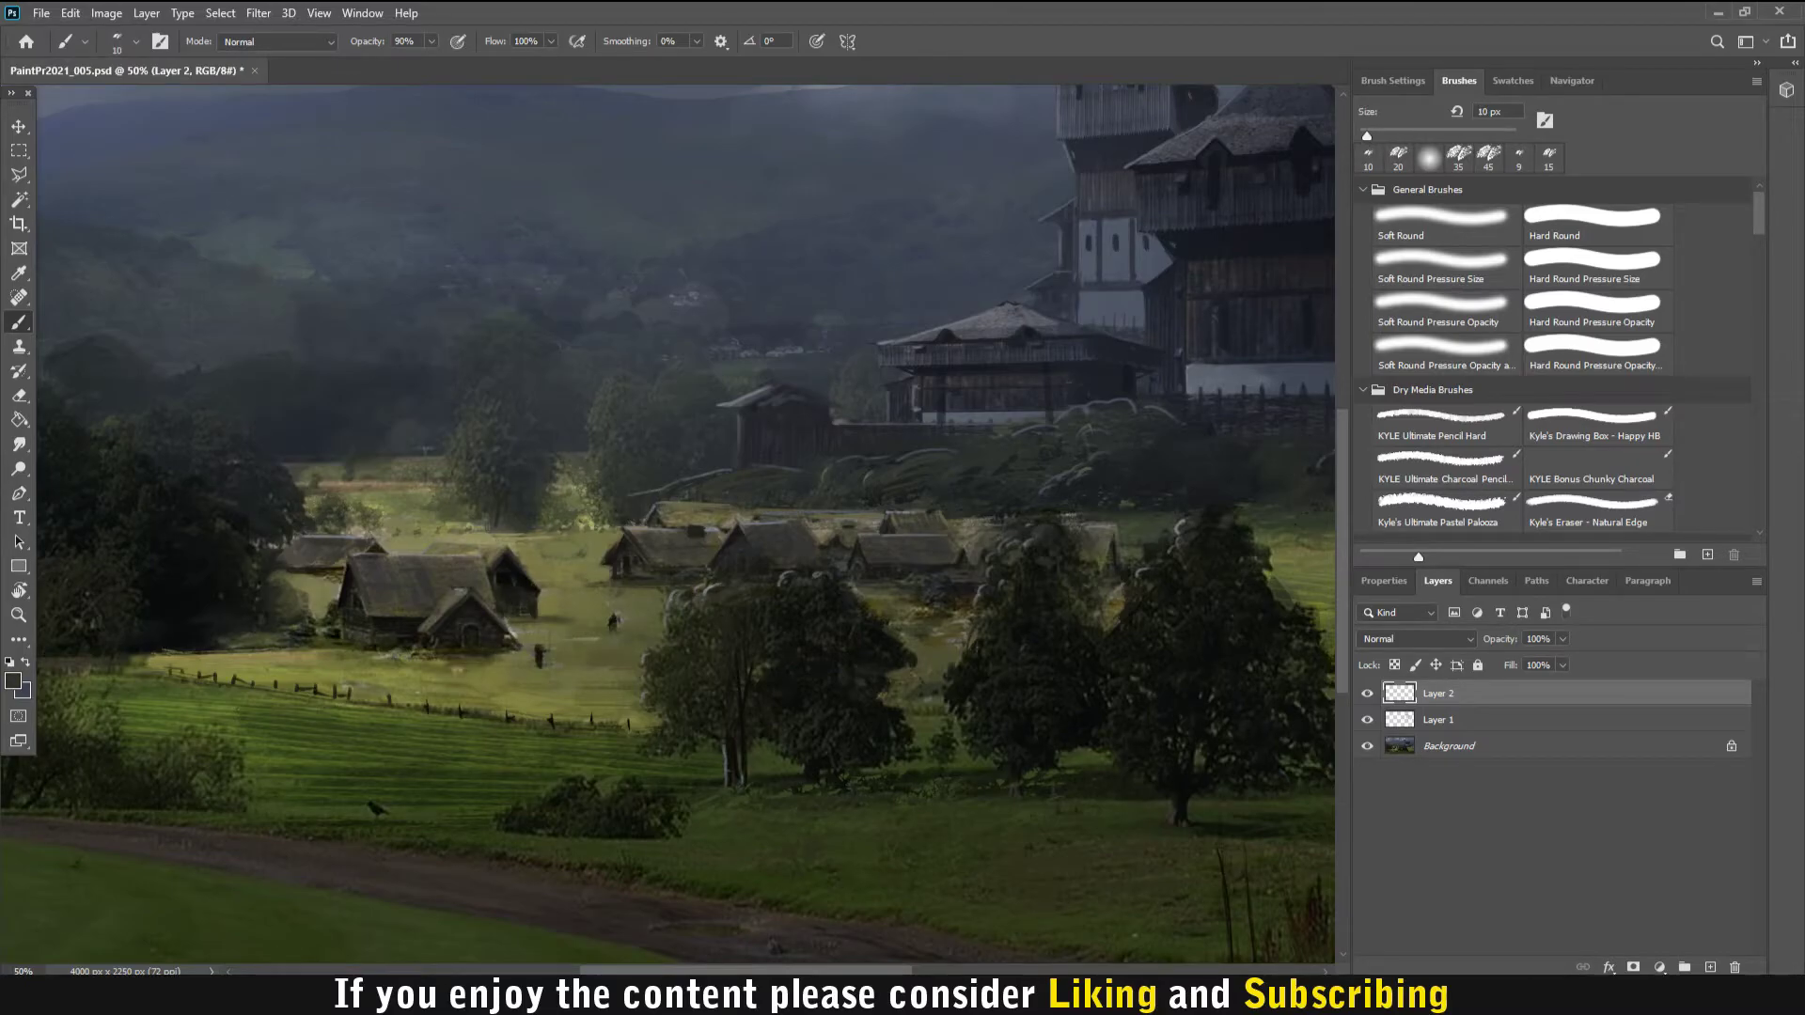
- Sample olive and lighter grey-green colours, setting the brush between 15 and 50 px
scroll(545, 620, down, 1)
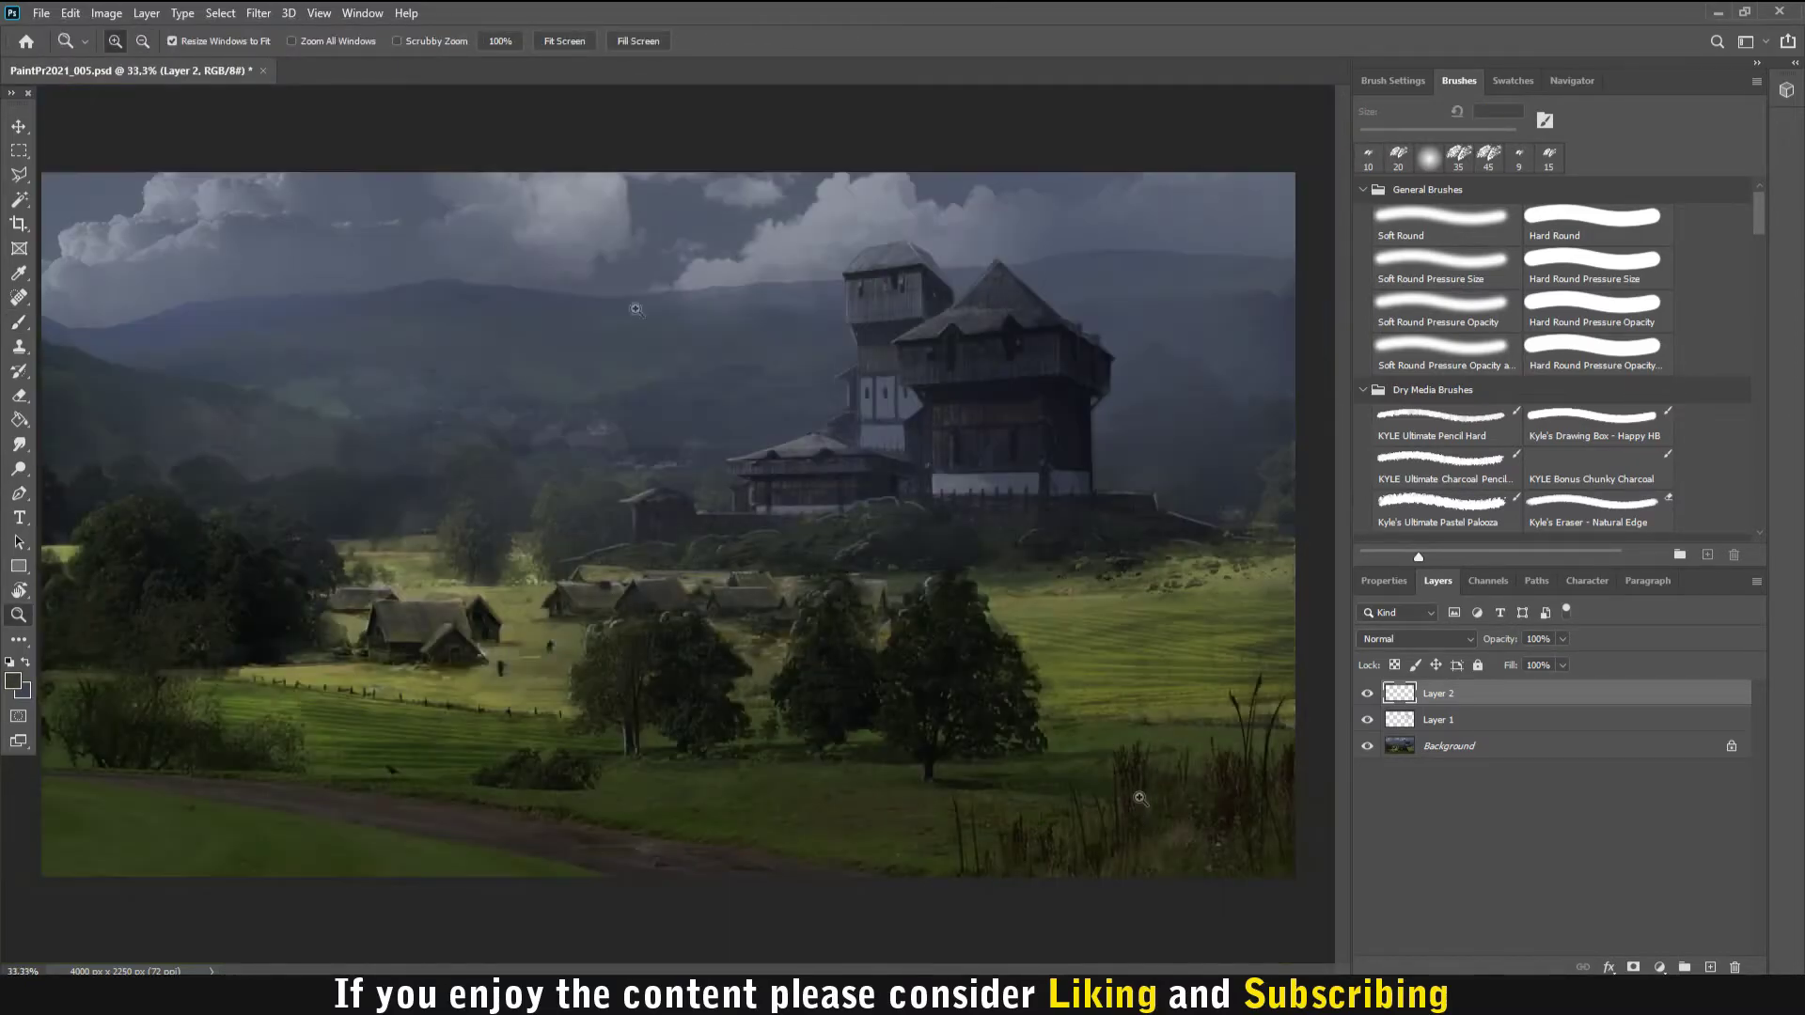
drag(1758, 215, 1751, 378)
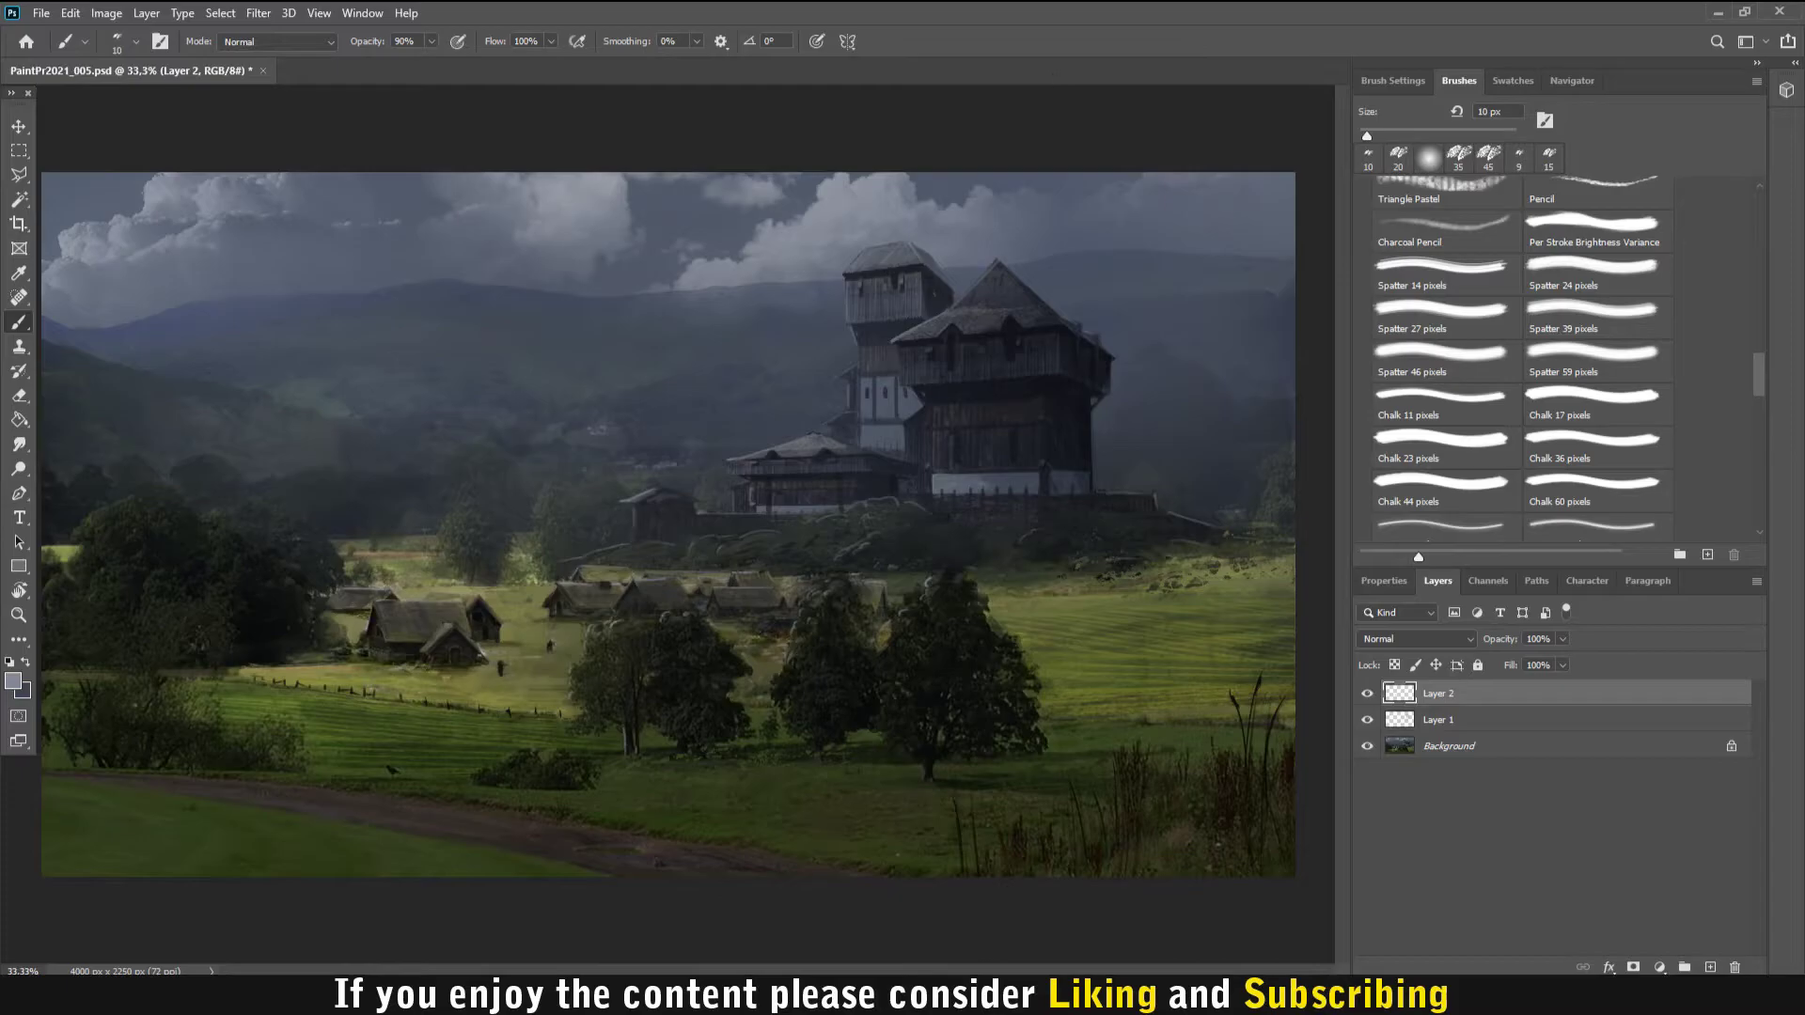
key(.)
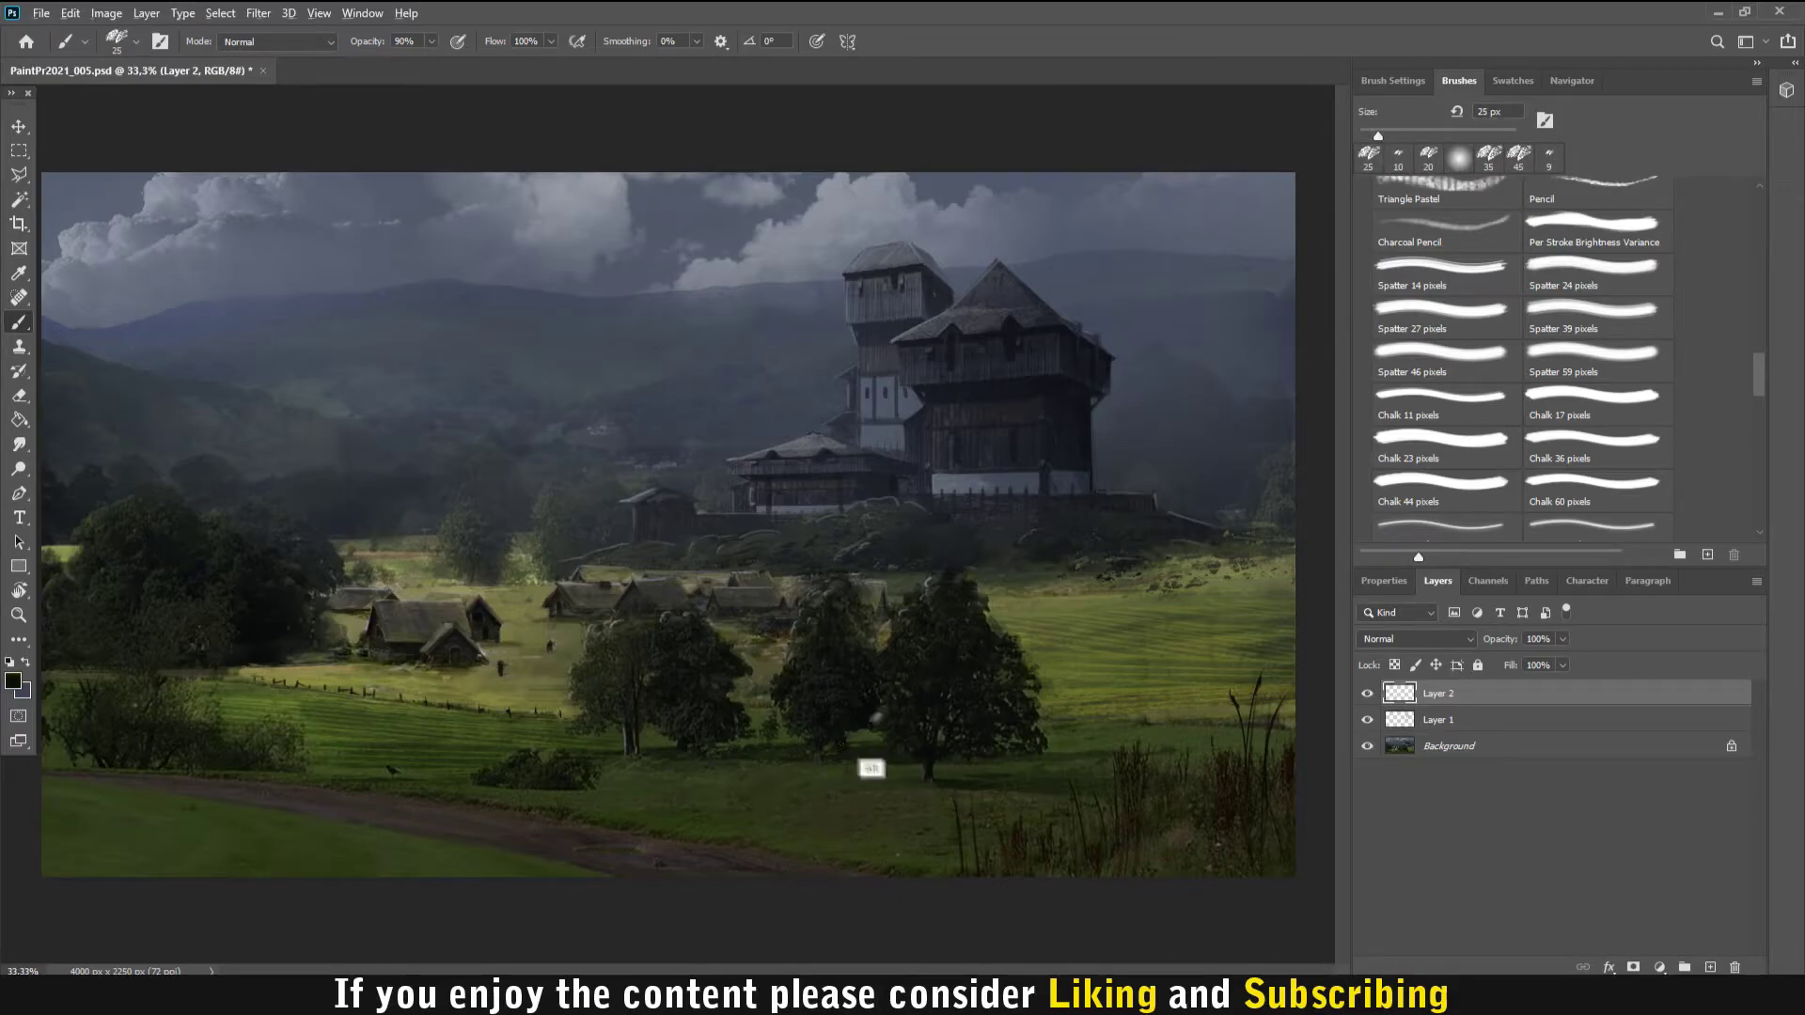
alt+click(420, 536)
alt+click(510, 572)
key(bracketleft)
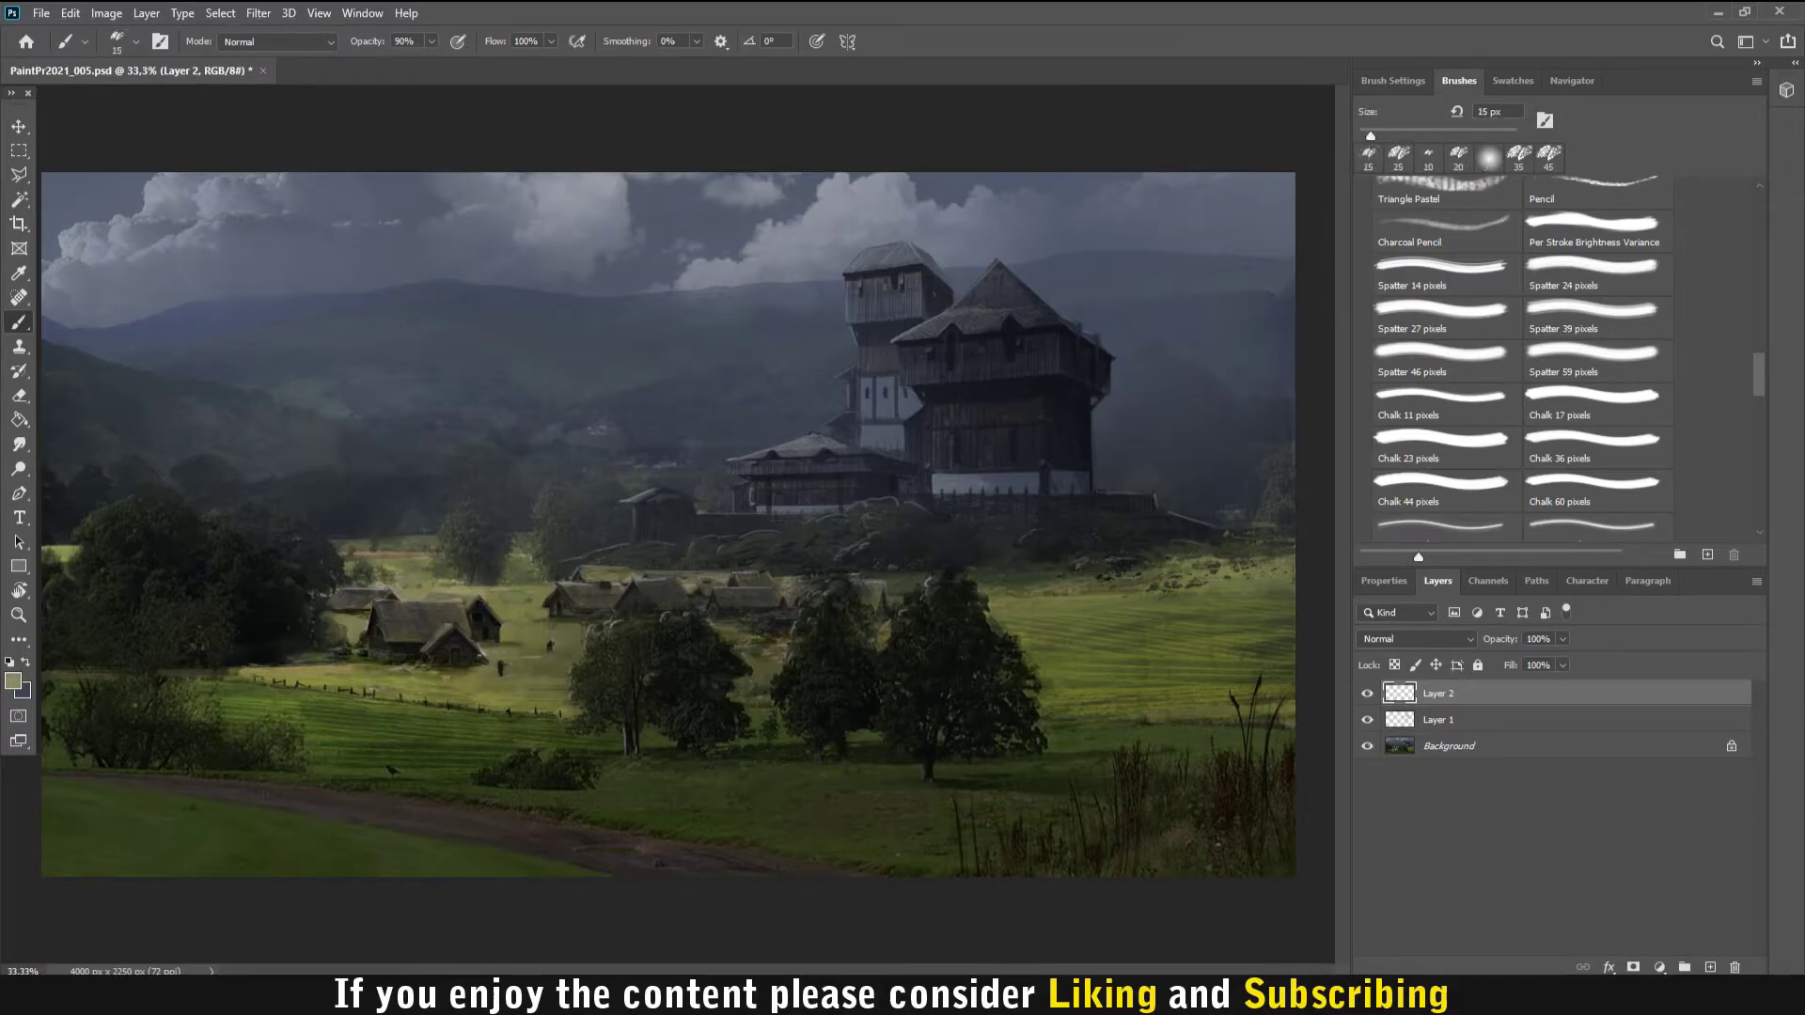
alt+click(431, 668)
key(bracketright)
key(bracketright)
key(bracketright)
- Paint a light tan stroke along the hill ridge below the castle
alt+click(160, 244)
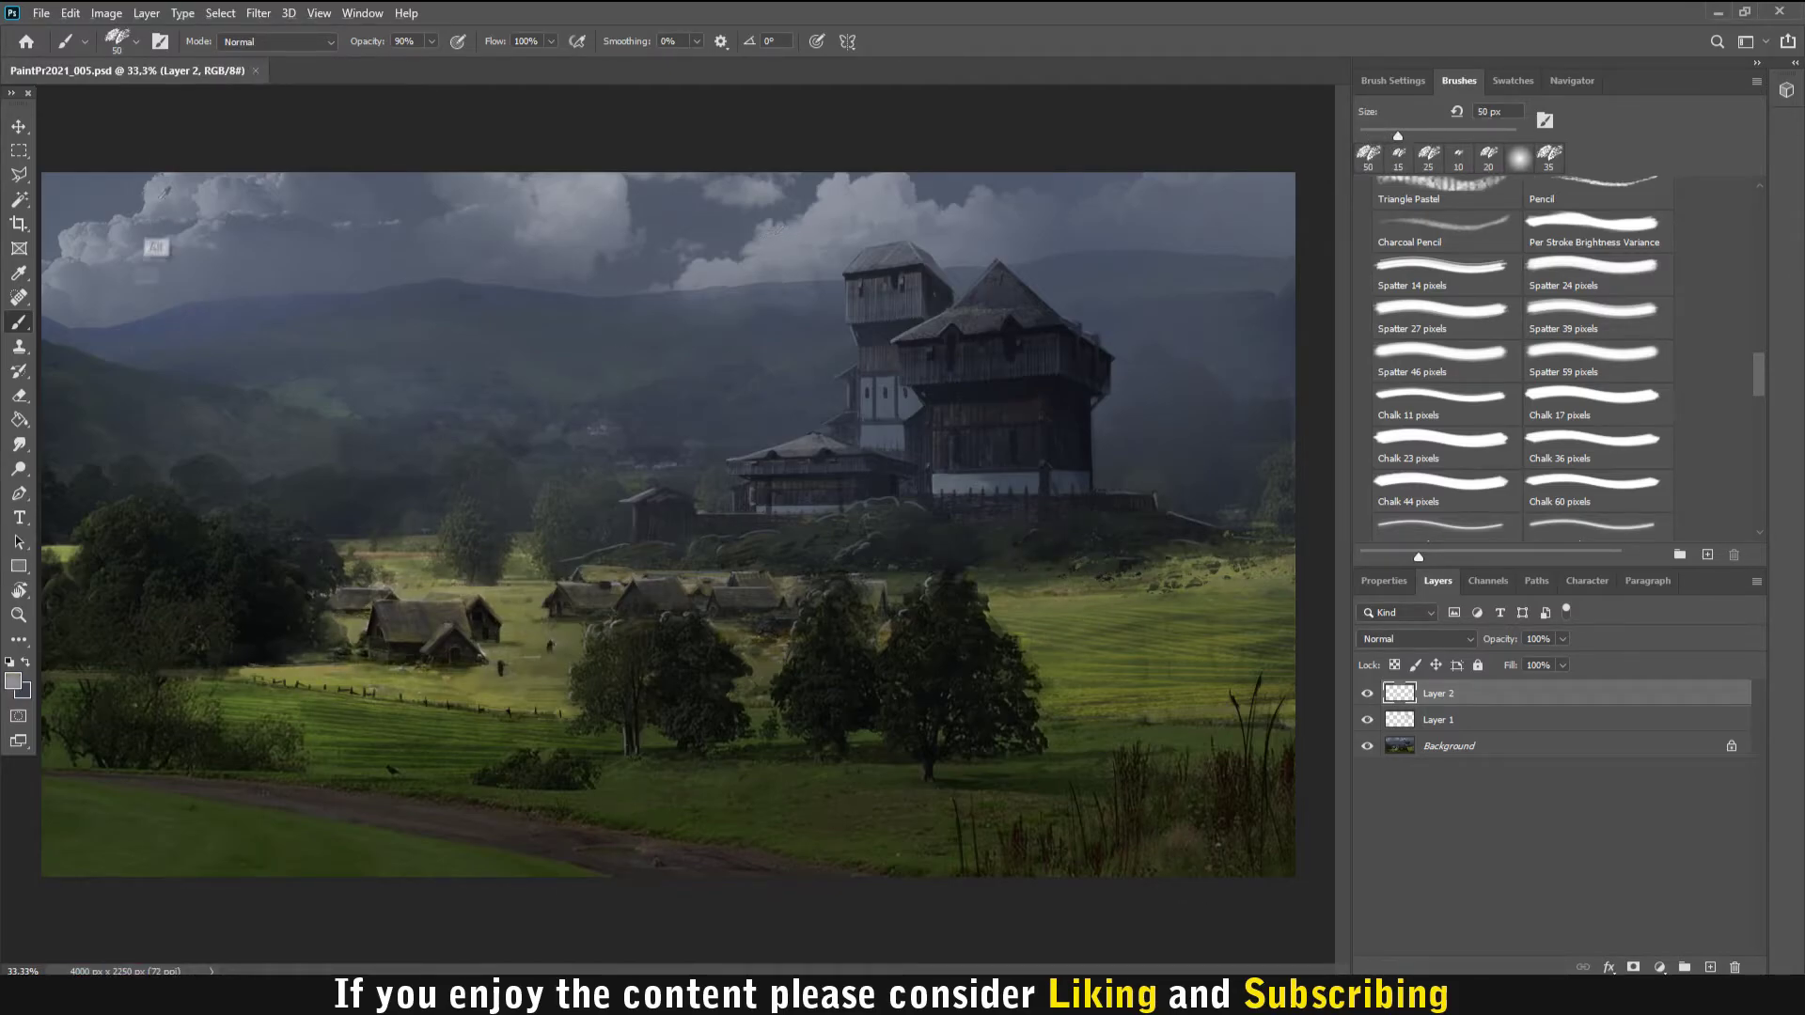
key(bracketleft)
key(bracketleft)
key(bracketleft)
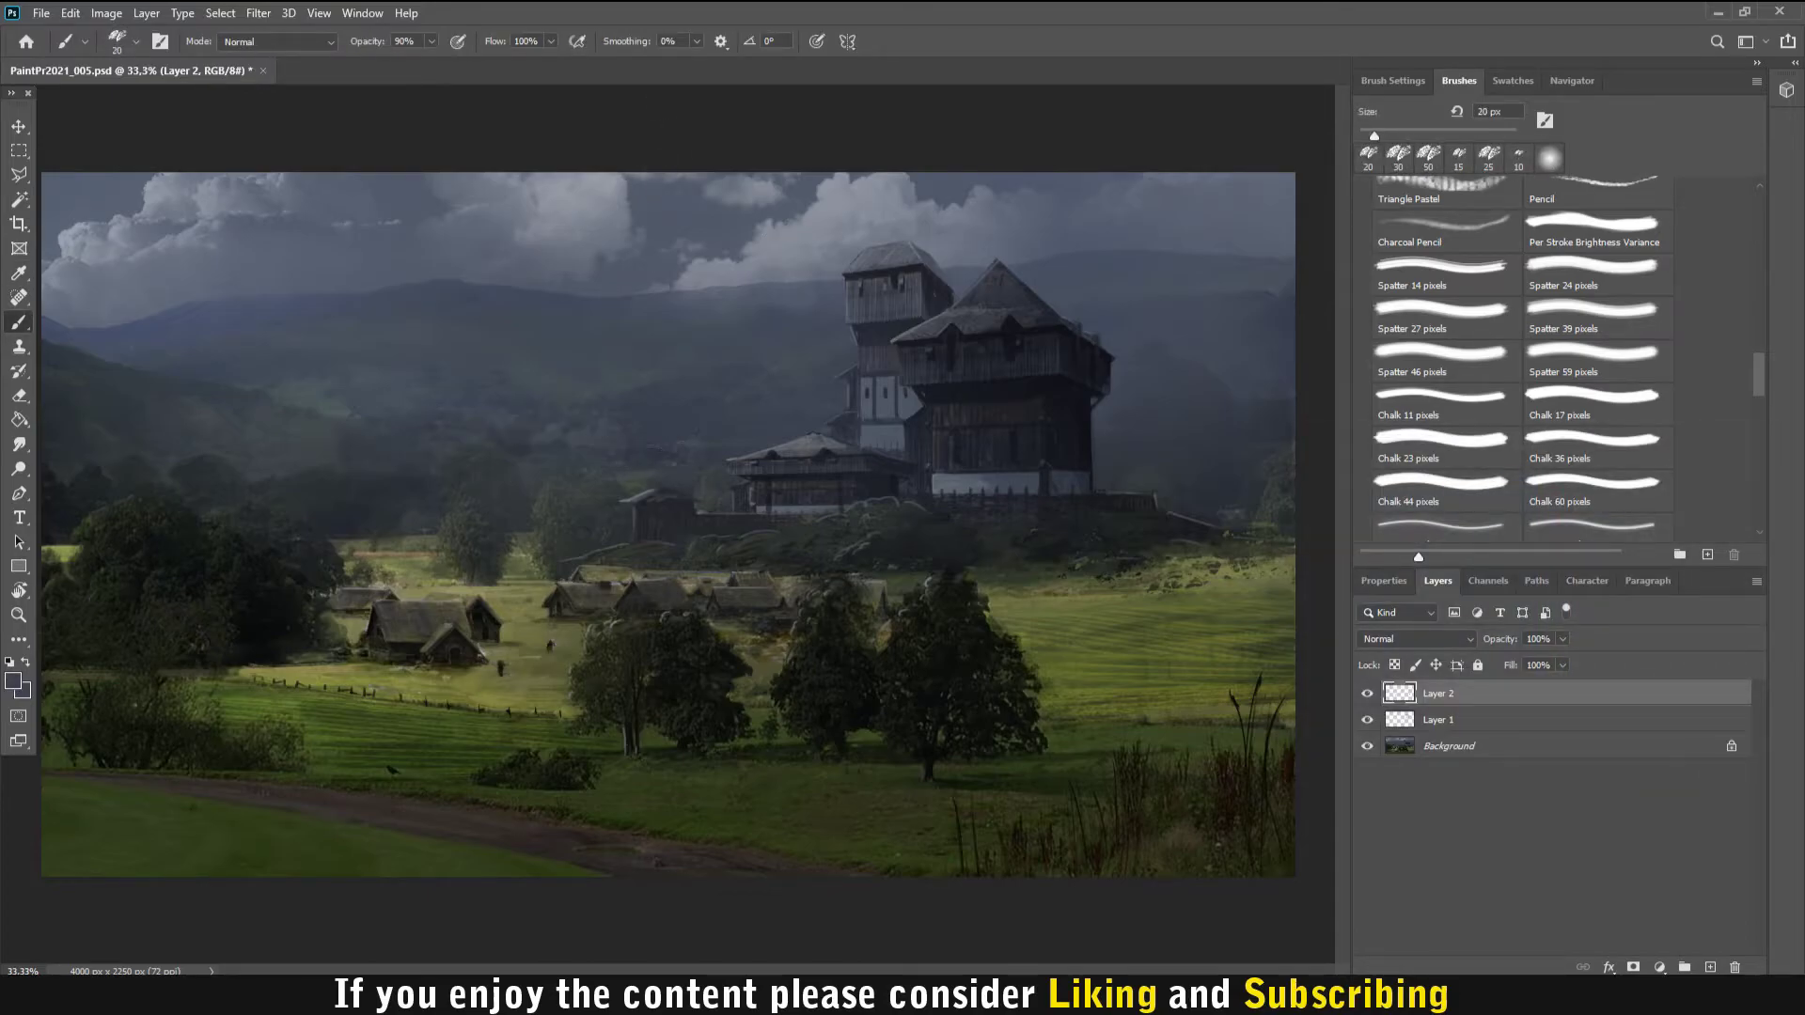
alt+click(856, 496)
scroll(898, 517, up, 1)
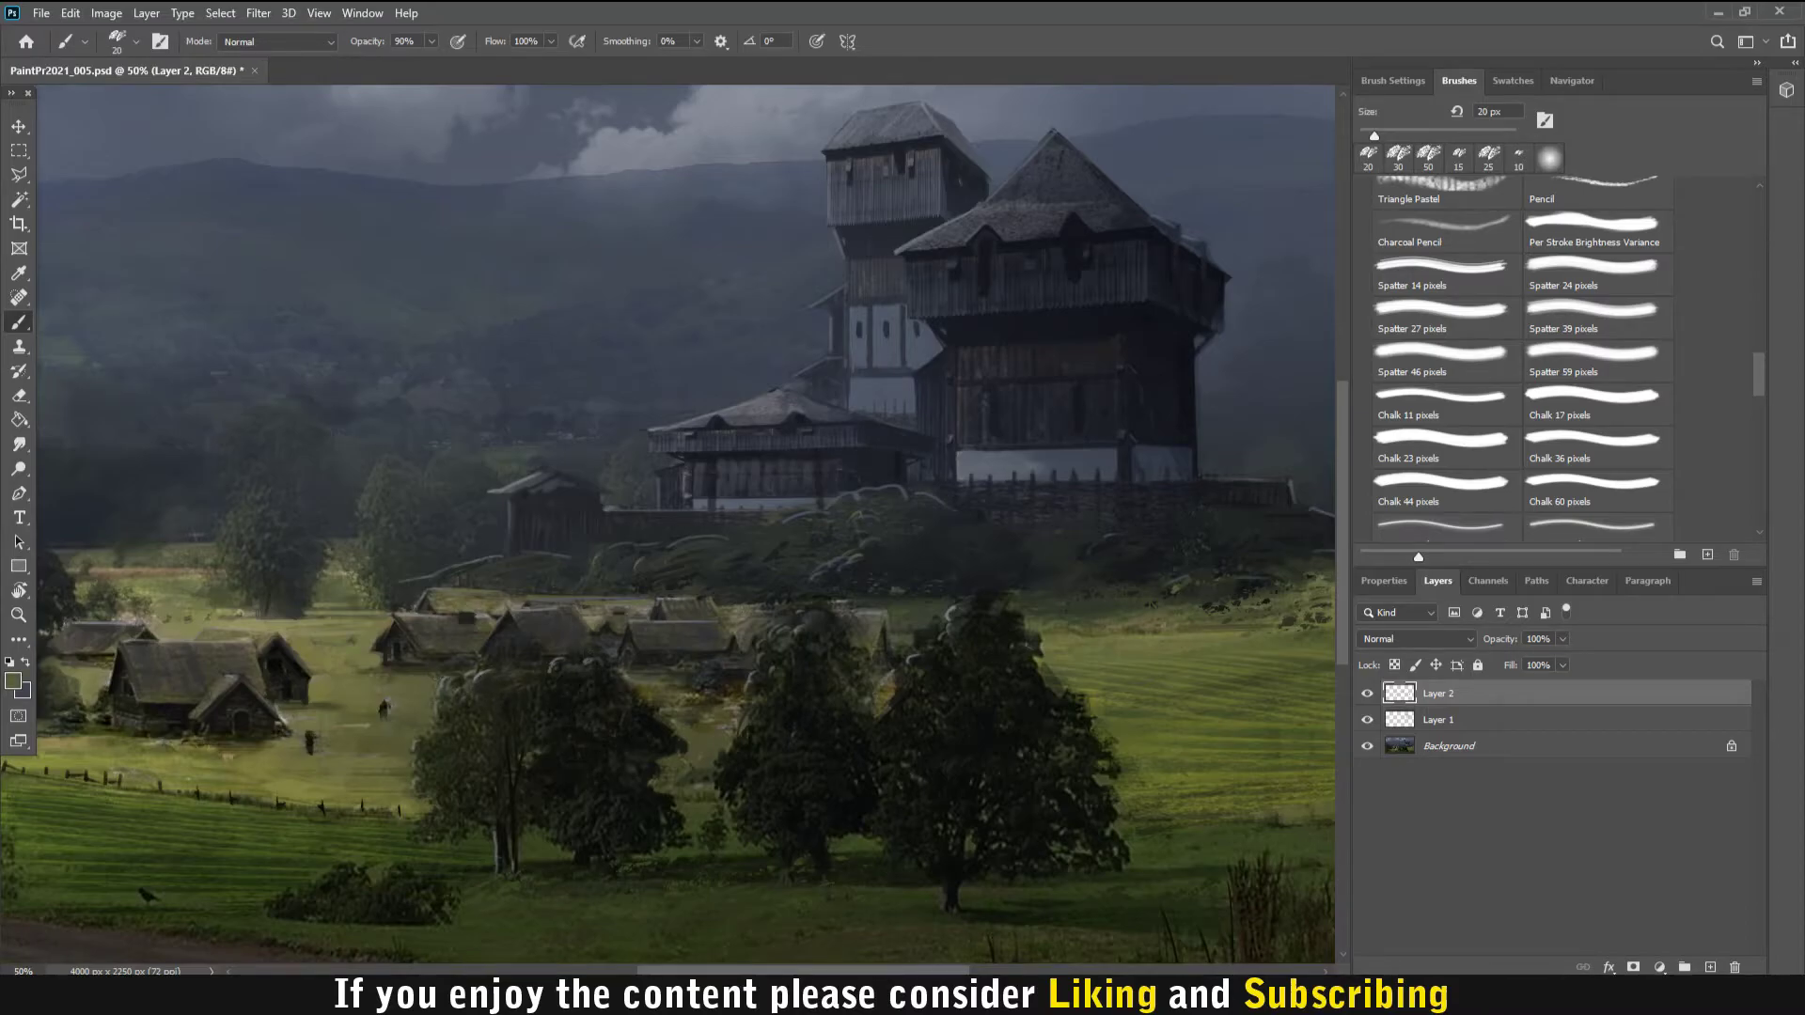
key(bracketleft)
key(bracketleft)
key(bracketleft)
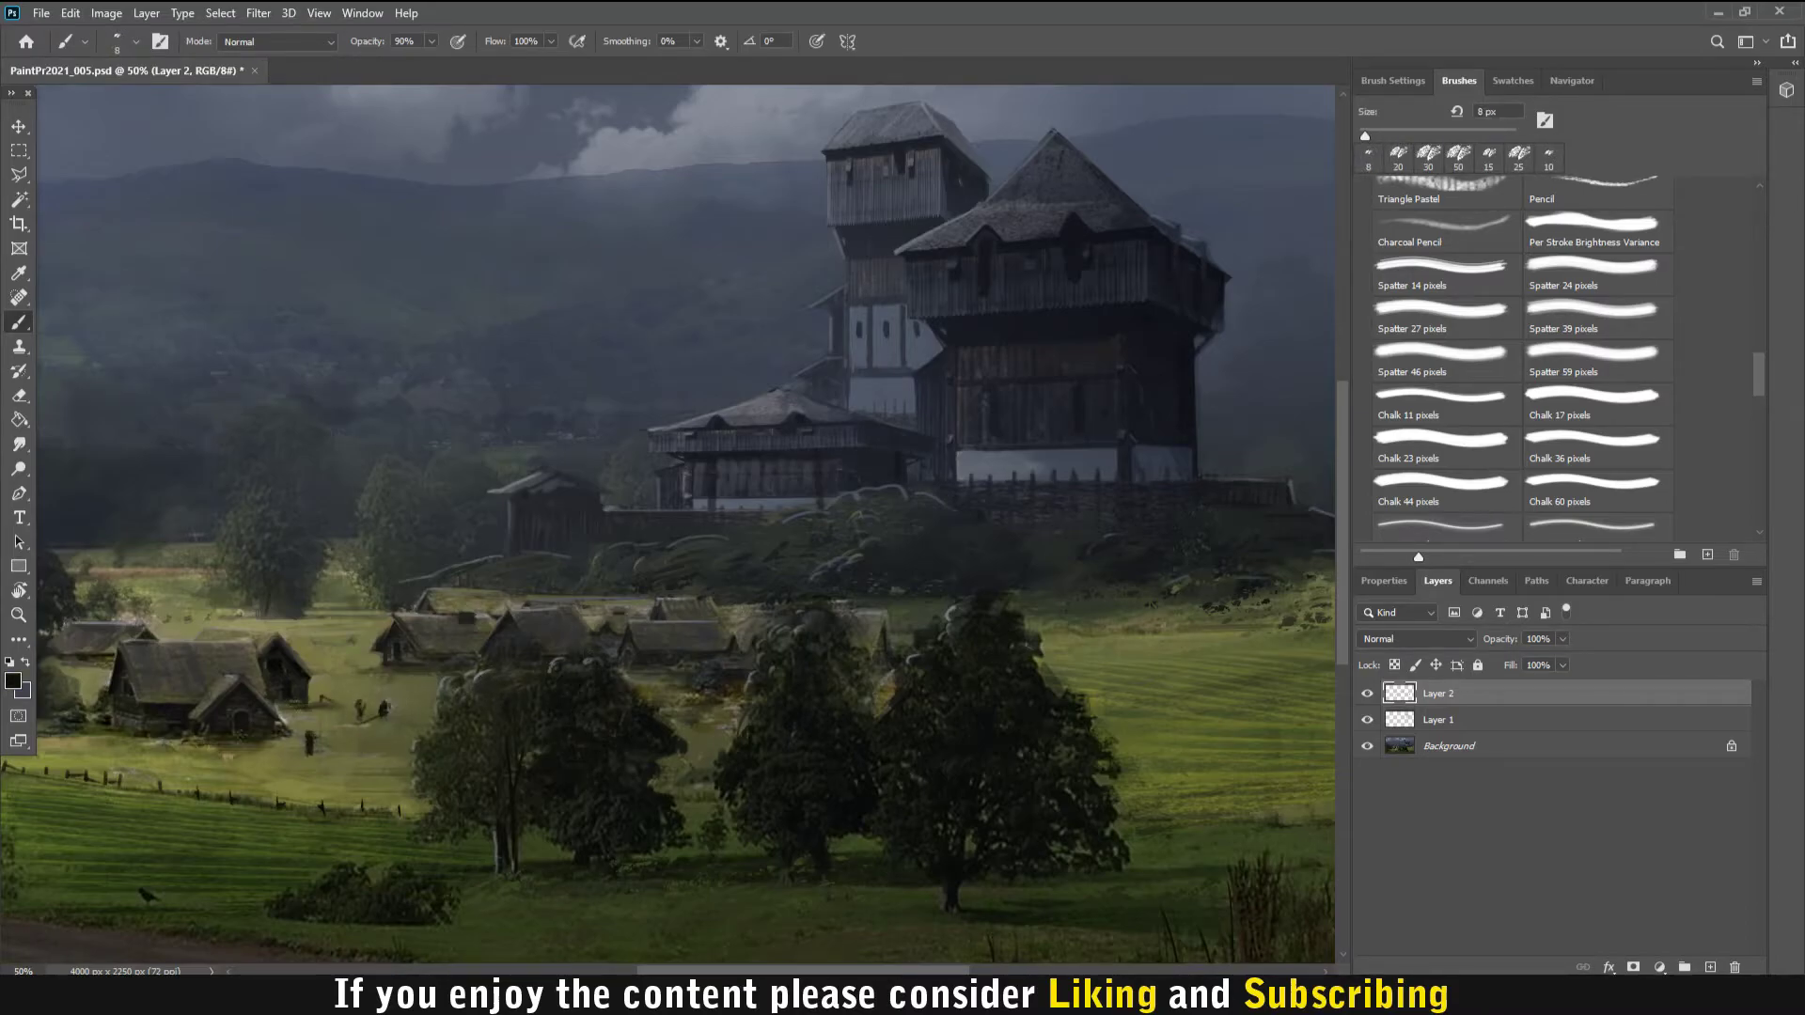
key(bracketright)
key(bracketright)
key(bracketright)
alt+click(231, 801)
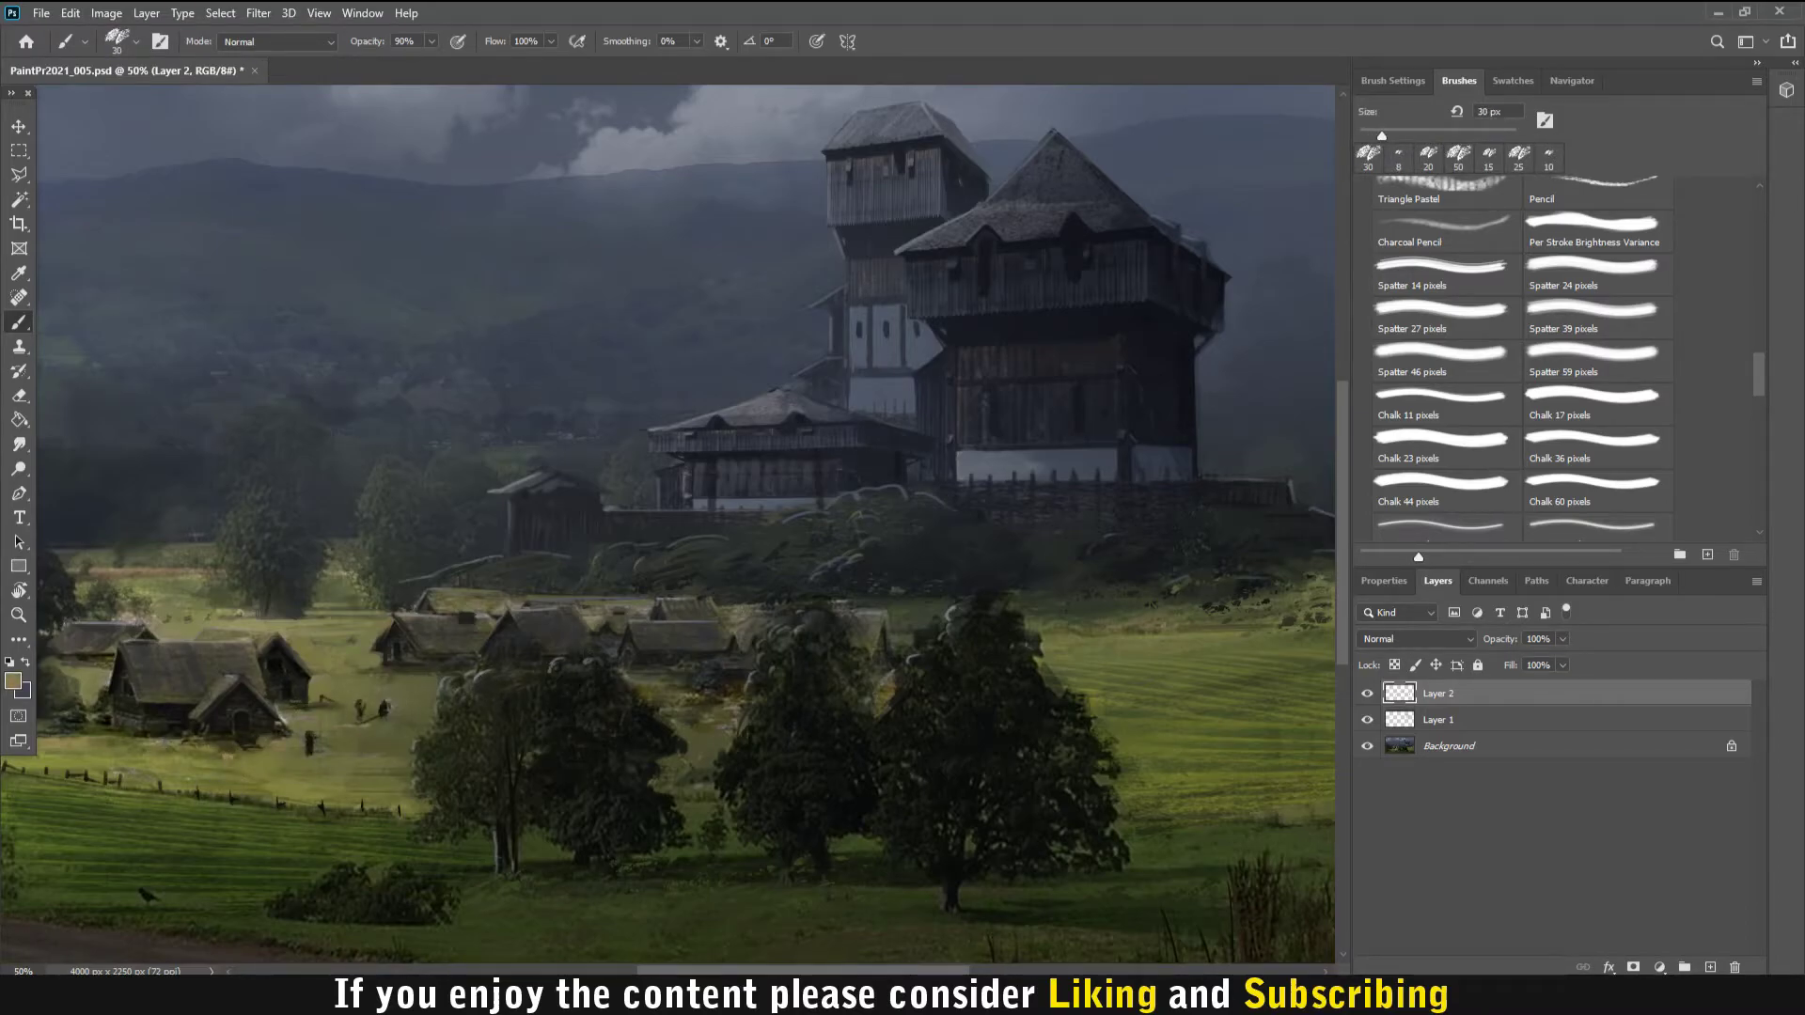
mouse_move(497, 556)
mouse_down()
mouse_move(419, 584)
mouse_move(487, 491)
mouse_move(423, 479)
mouse_up()
- Brush soft haze inside a selection on the left side, then deselect
alt+click(19, 175)
key(b)
key(m)
key(ctrl+d)
drag(555, 270, 638, 173)
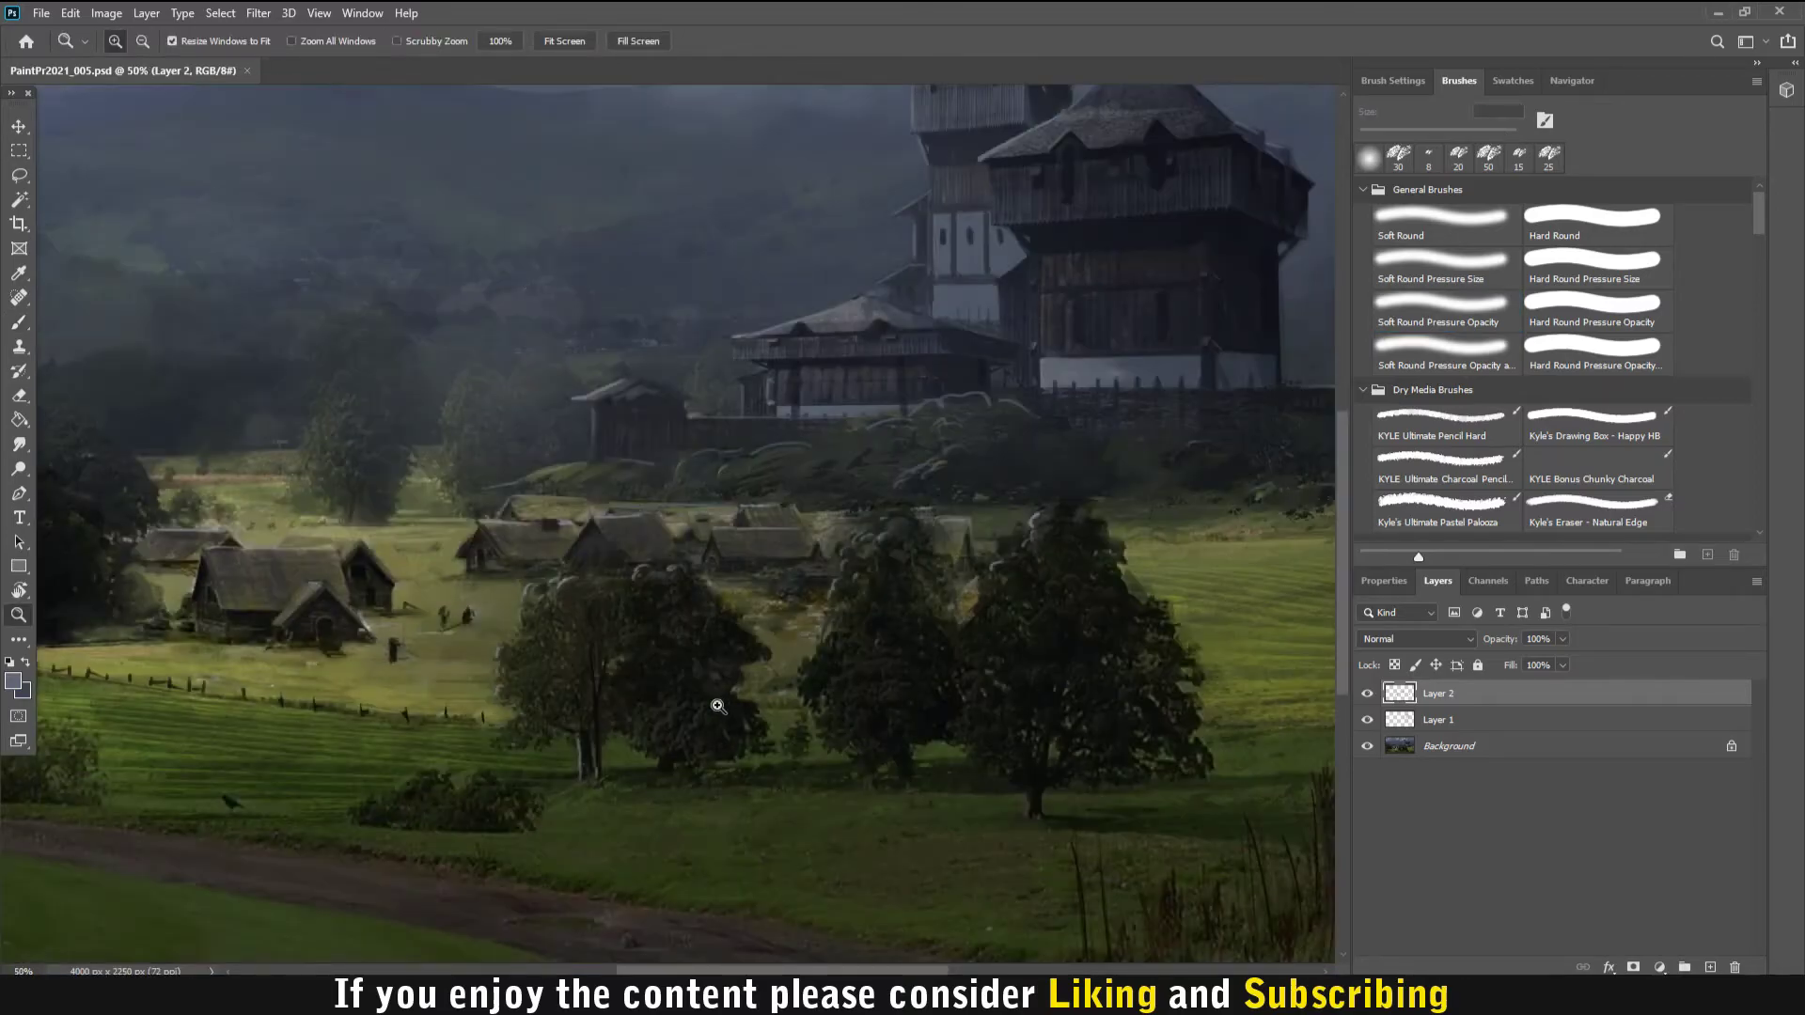
- Darken the area just above the village roofs within a polygonal selection
key(l)
click(512, 495)
click(590, 500)
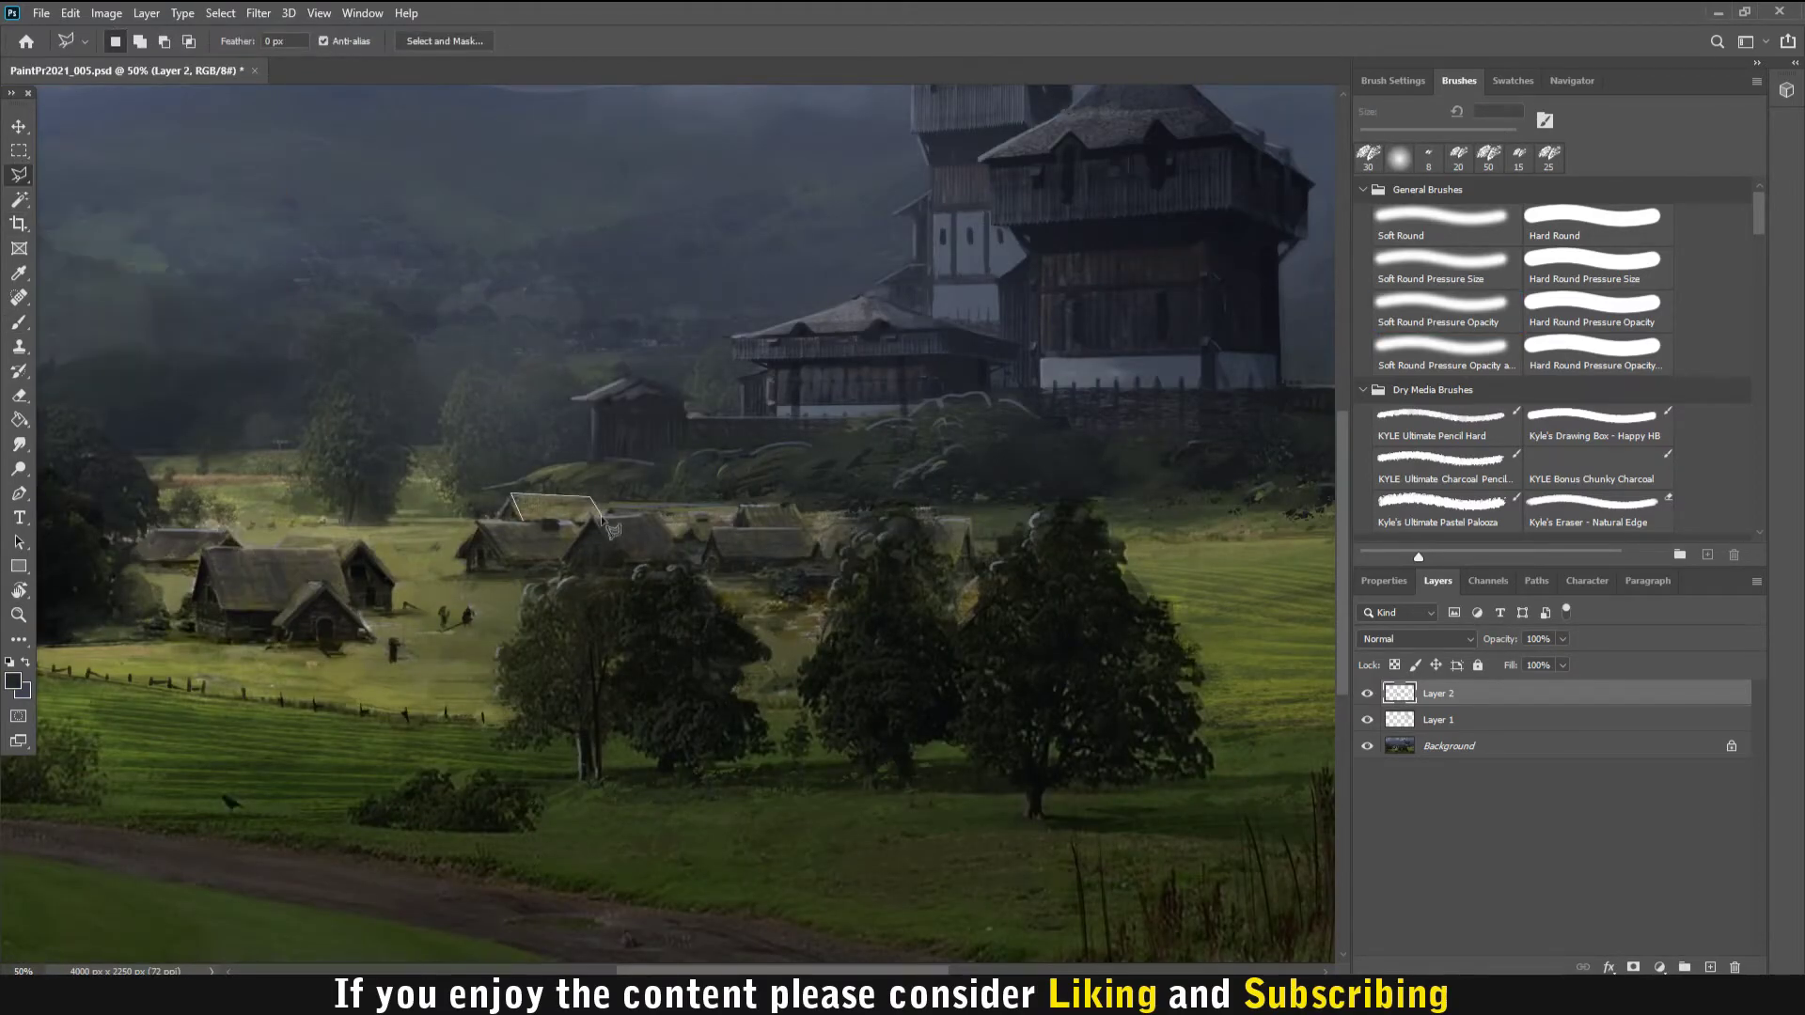
click(513, 495)
key(b)
drag(527, 508, 583, 512)
- Polygonal-lasso a large area across the hillside, castle base and village roofs
key(l)
click(507, 492)
click(740, 505)
click(1075, 503)
click(1128, 195)
click(378, 216)
key(b)
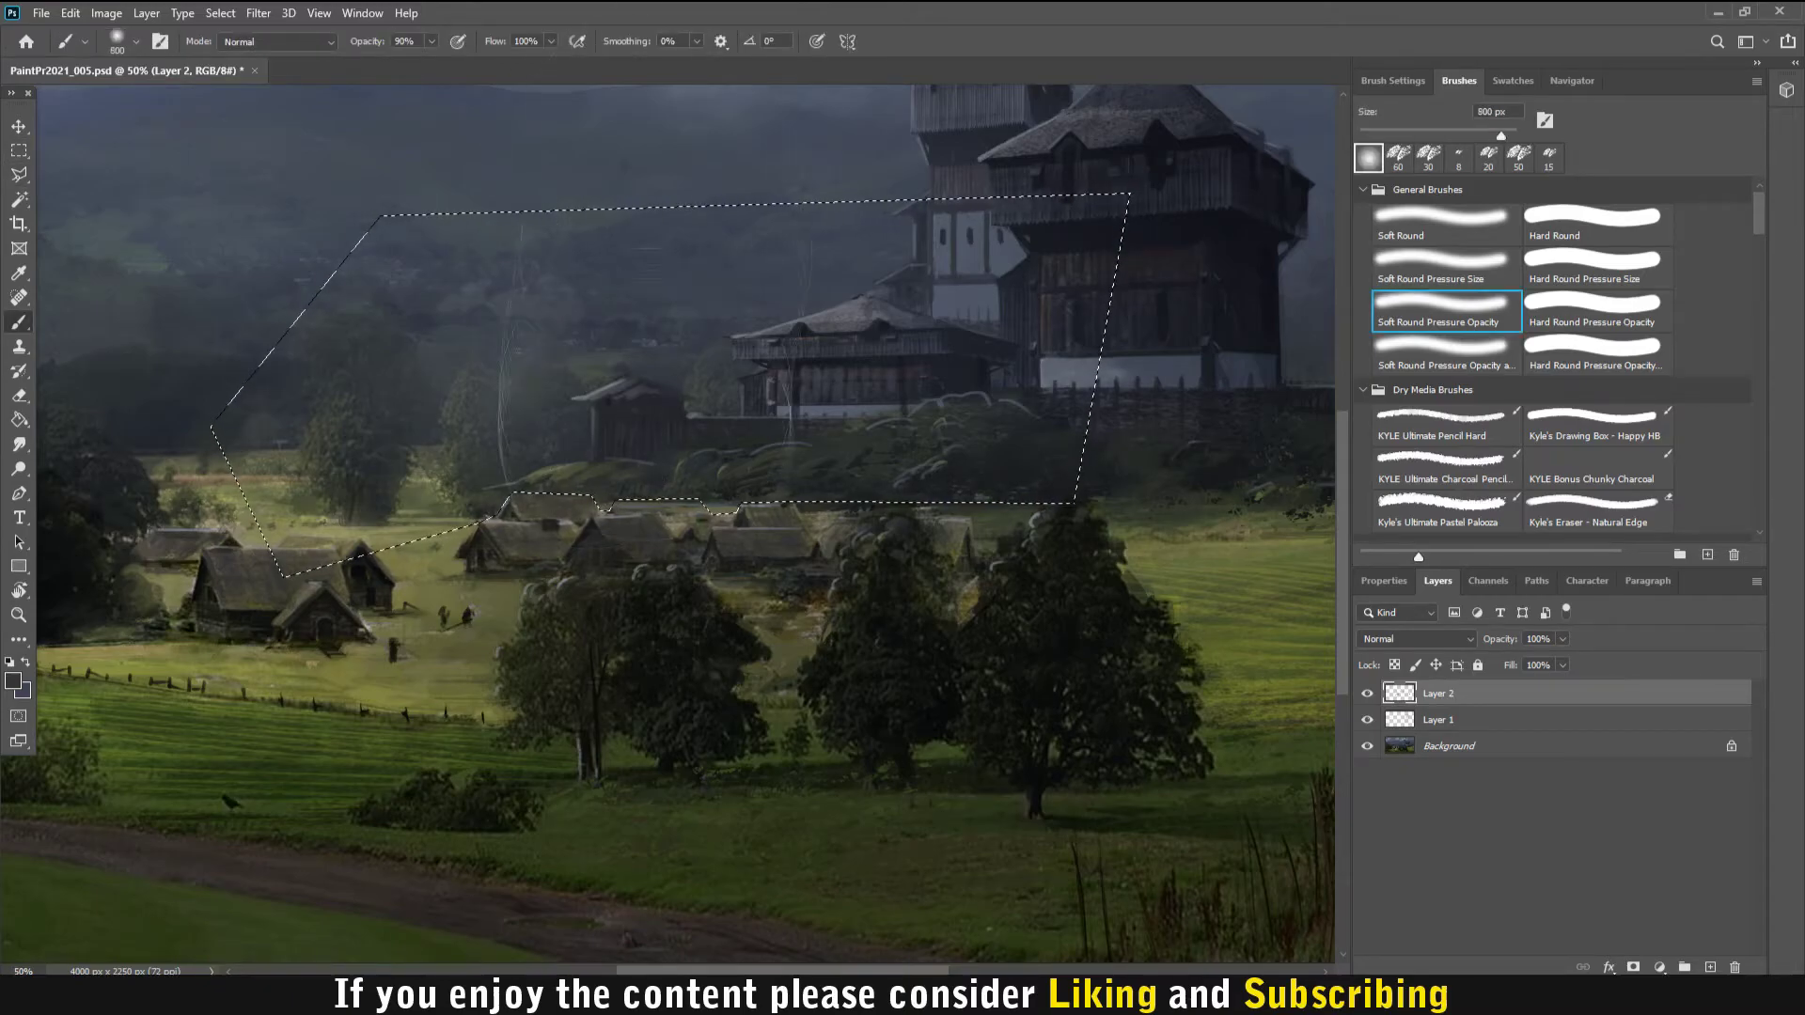
key(ctrl+minus)
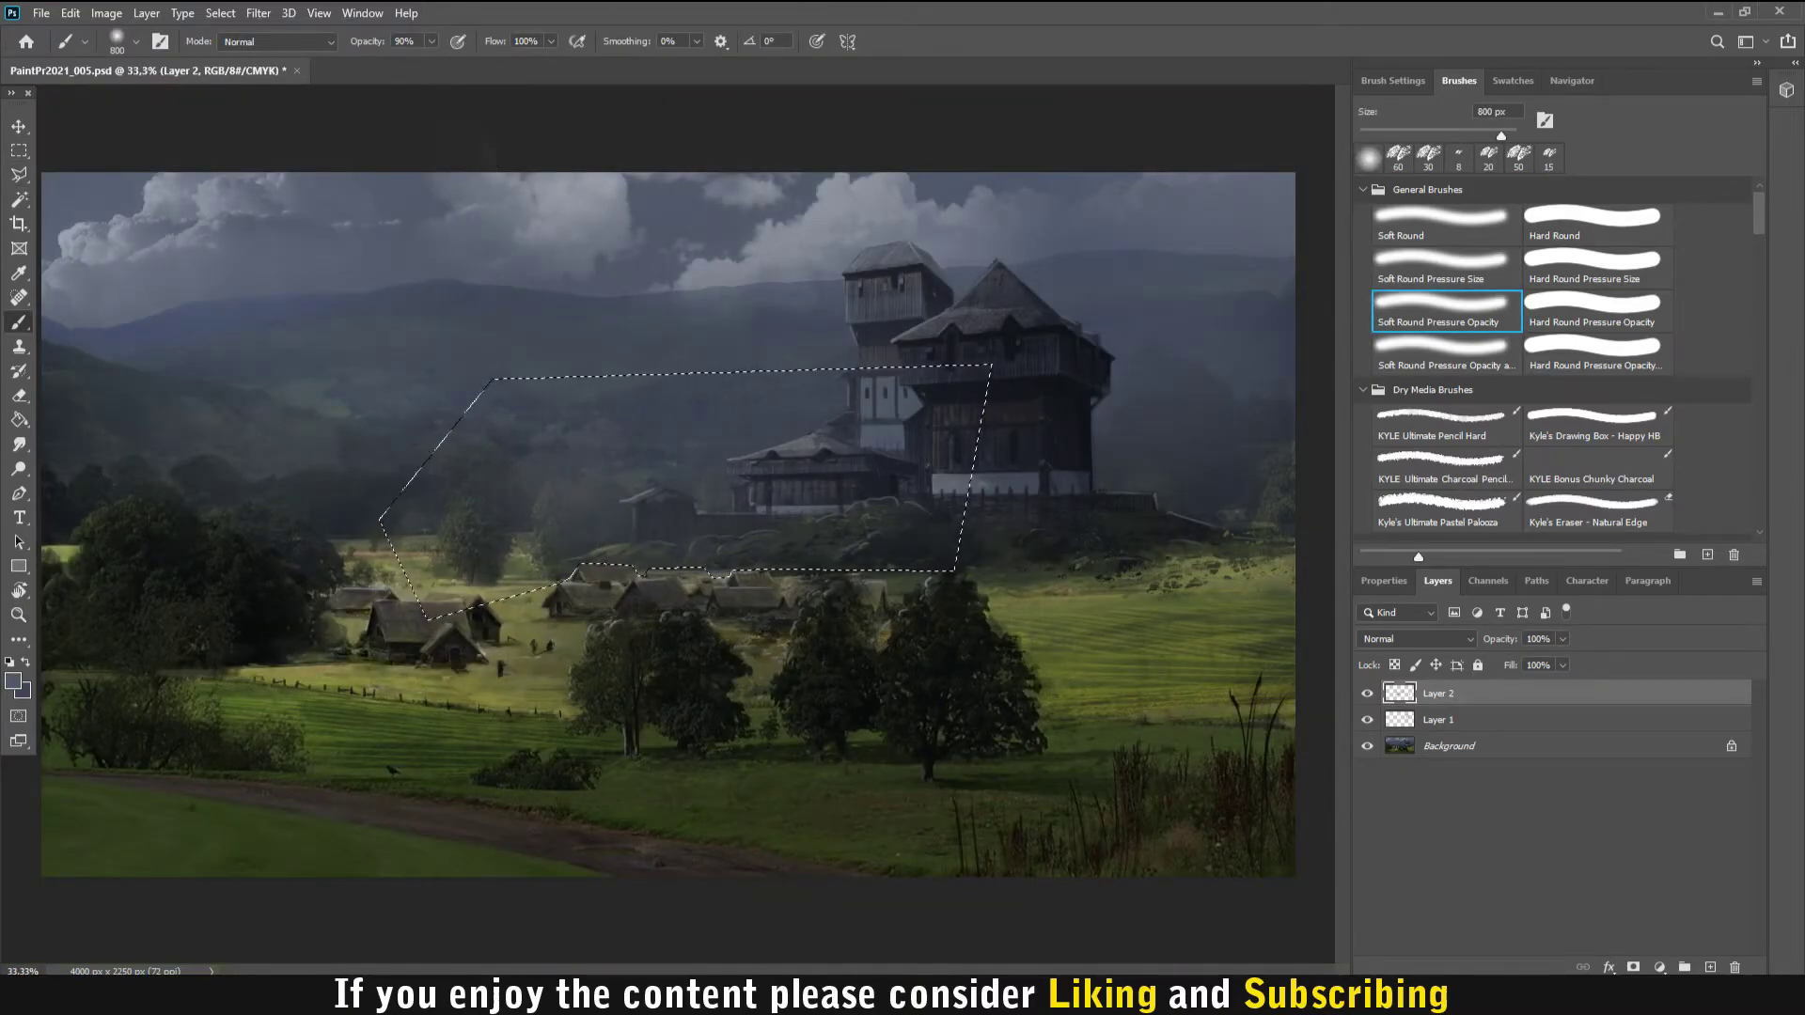
- Extend the selection down over the village, left fields and foreground trees
key(l)
click(562, 585)
click(557, 739)
click(396, 782)
click(254, 580)
click(457, 331)
click(562, 585)
click(895, 602)
double_click(940, 572)
key(b)
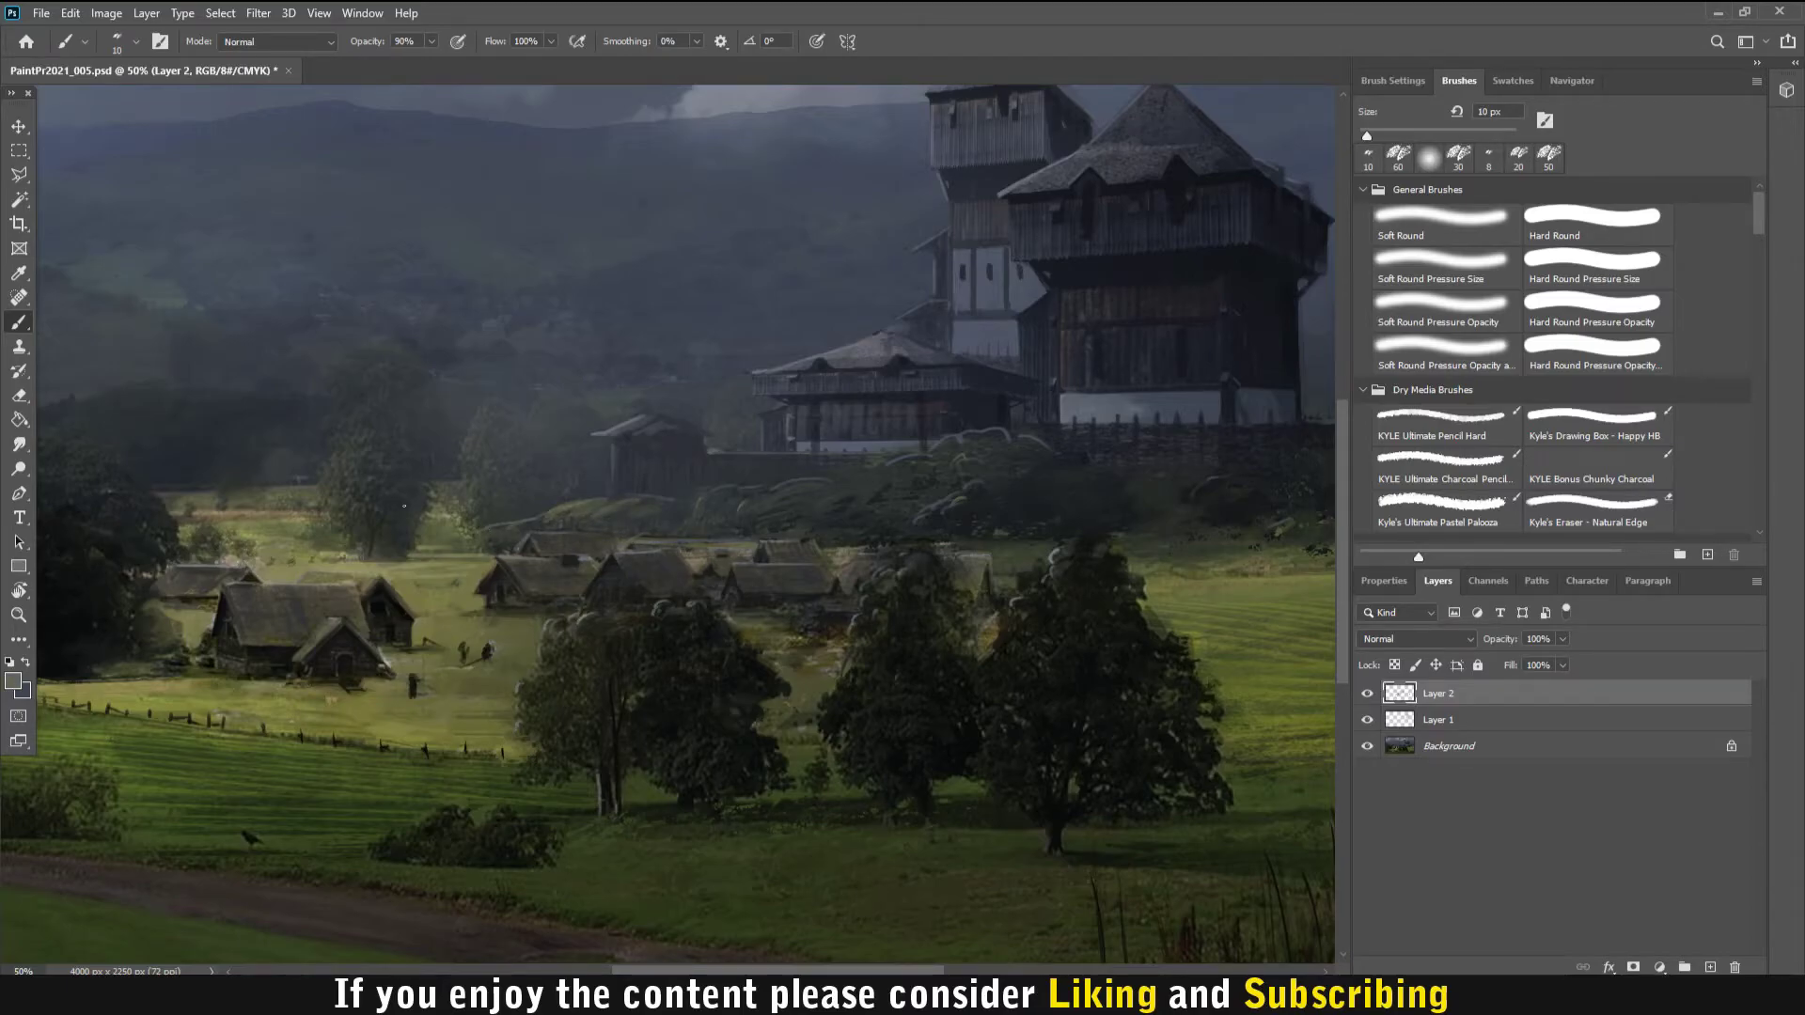
- Sample darker colours and dab small details near the hut beside the castle
click(817, 488)
click(818, 515)
click(775, 454)
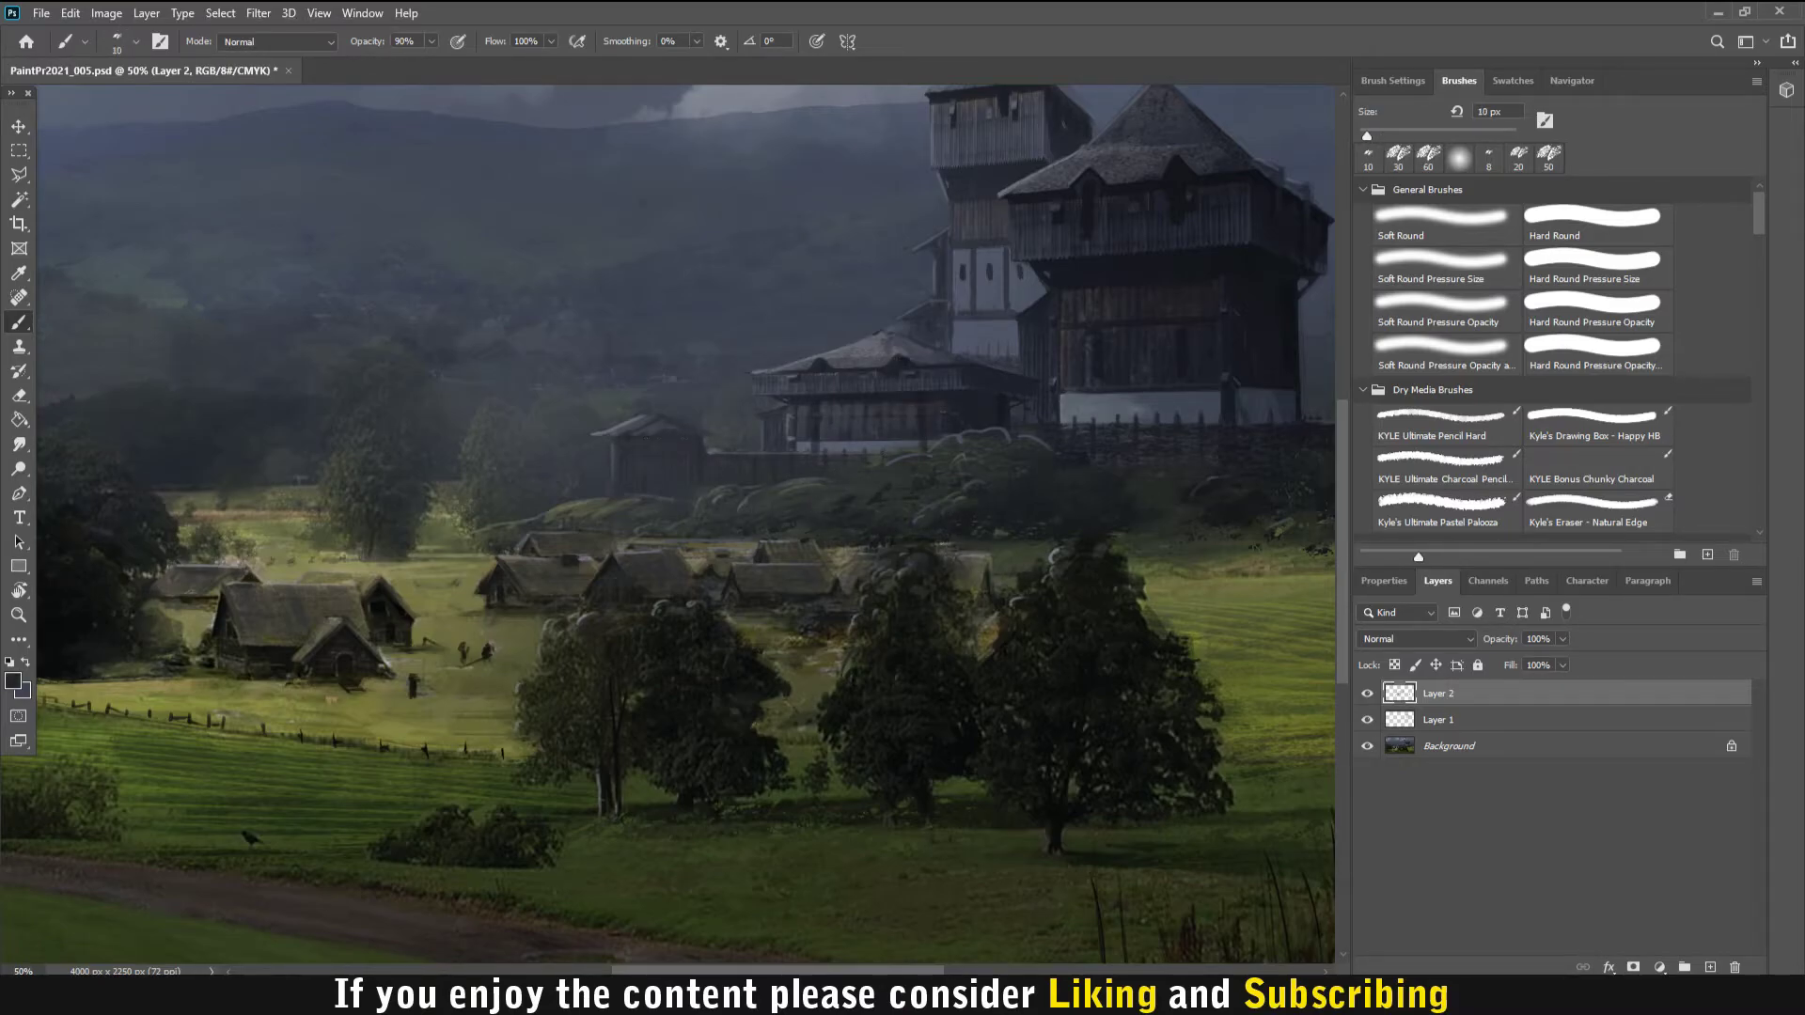
click(707, 444)
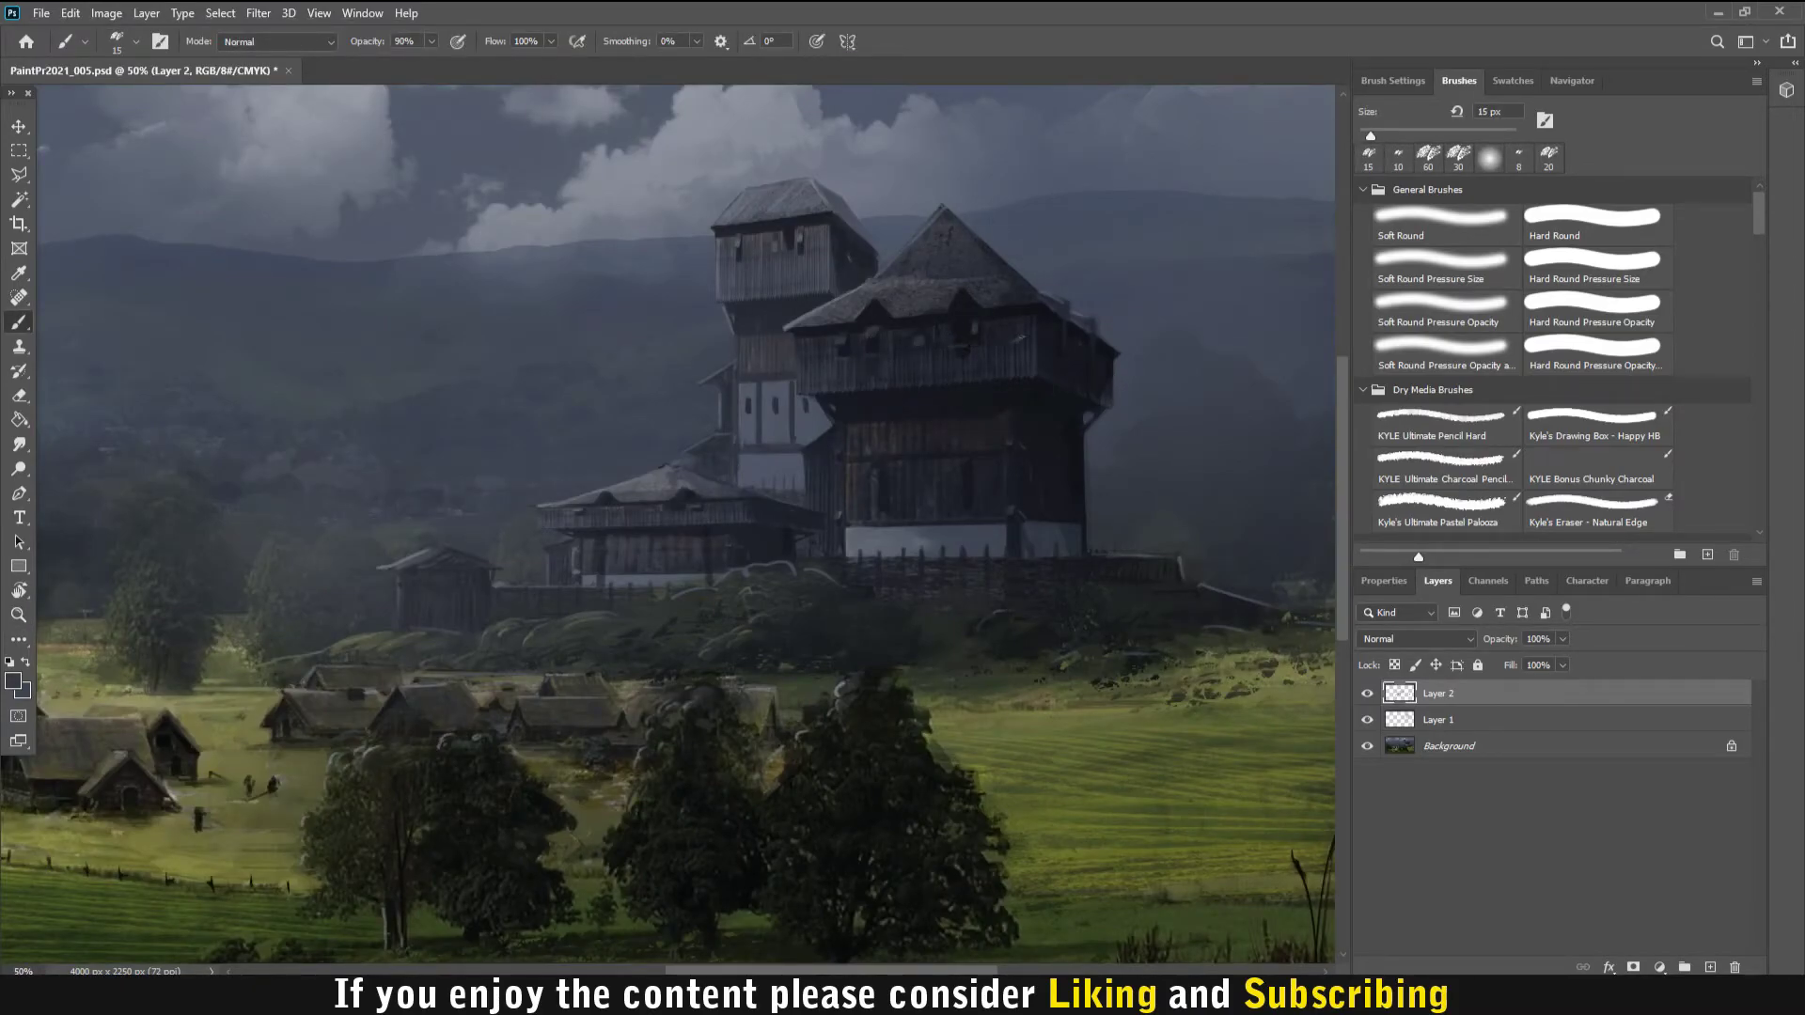
- Paint light patches on the tower and a crisp dark edge on its roof eave
key(bracketleft)
key(bracketleft)
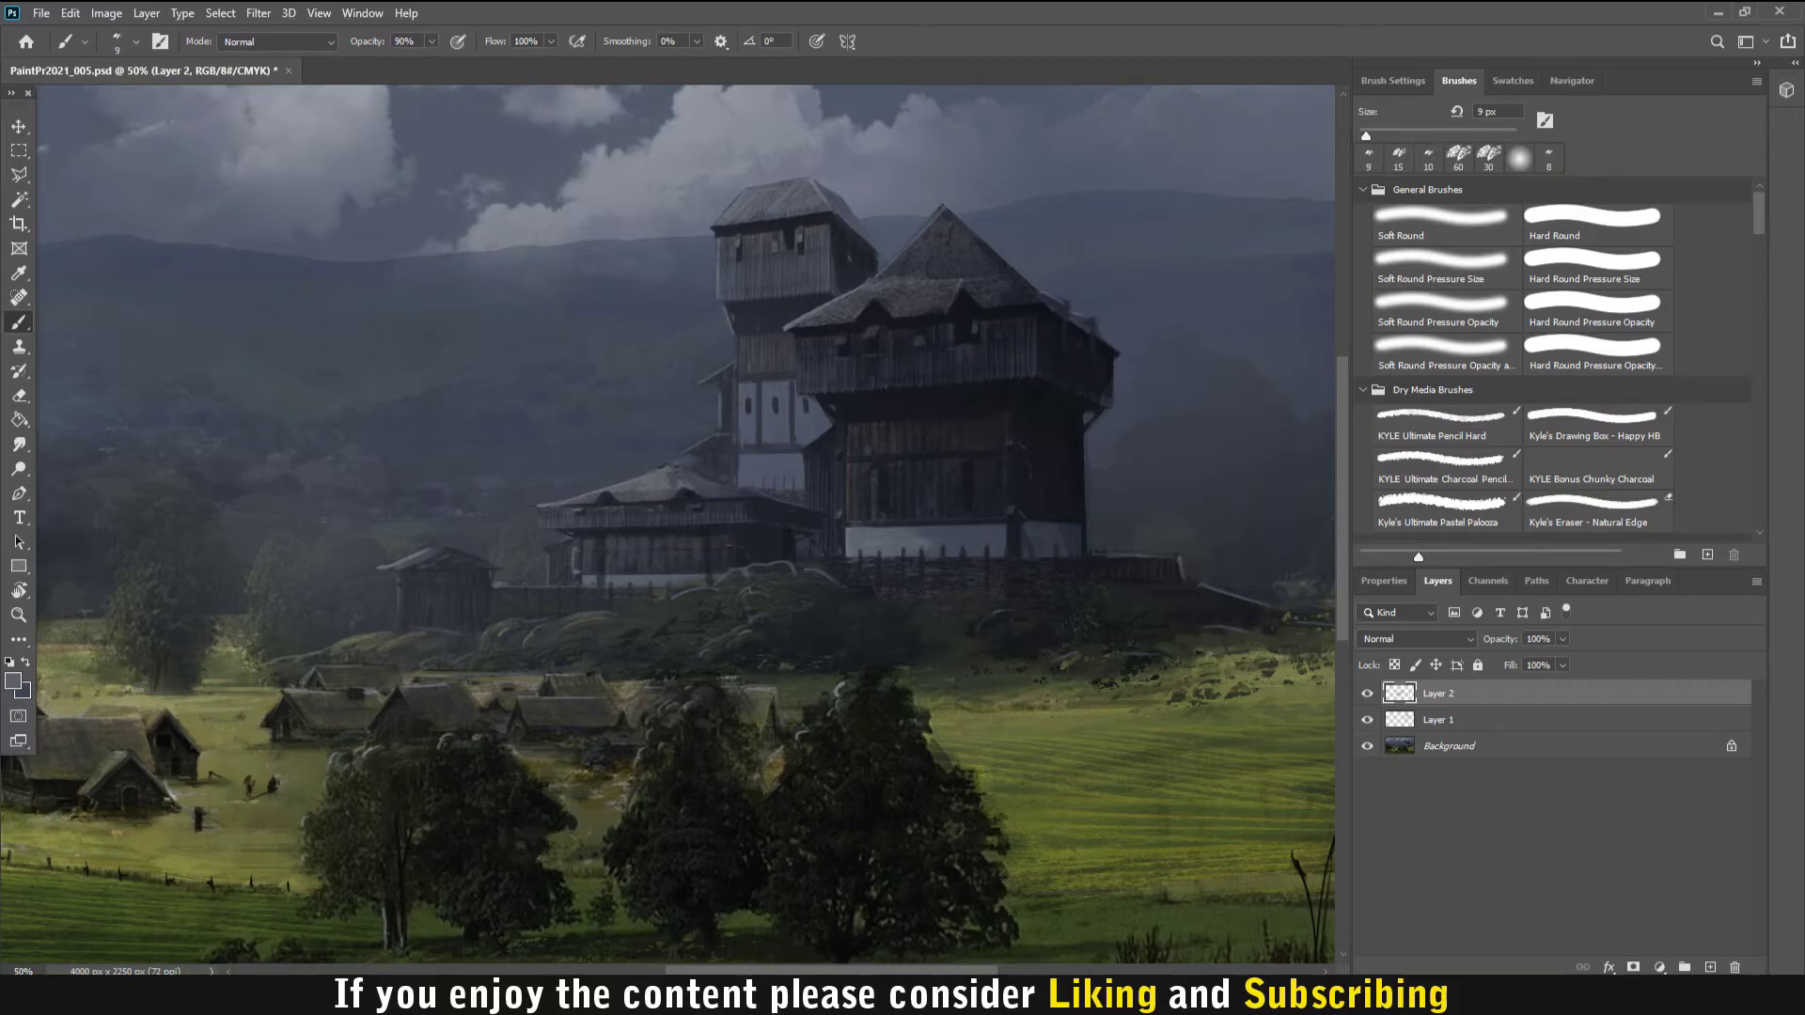
alt+click(1067, 300)
alt+click(787, 245)
drag(749, 306, 770, 307)
alt+click(727, 293)
drag(716, 226, 745, 220)
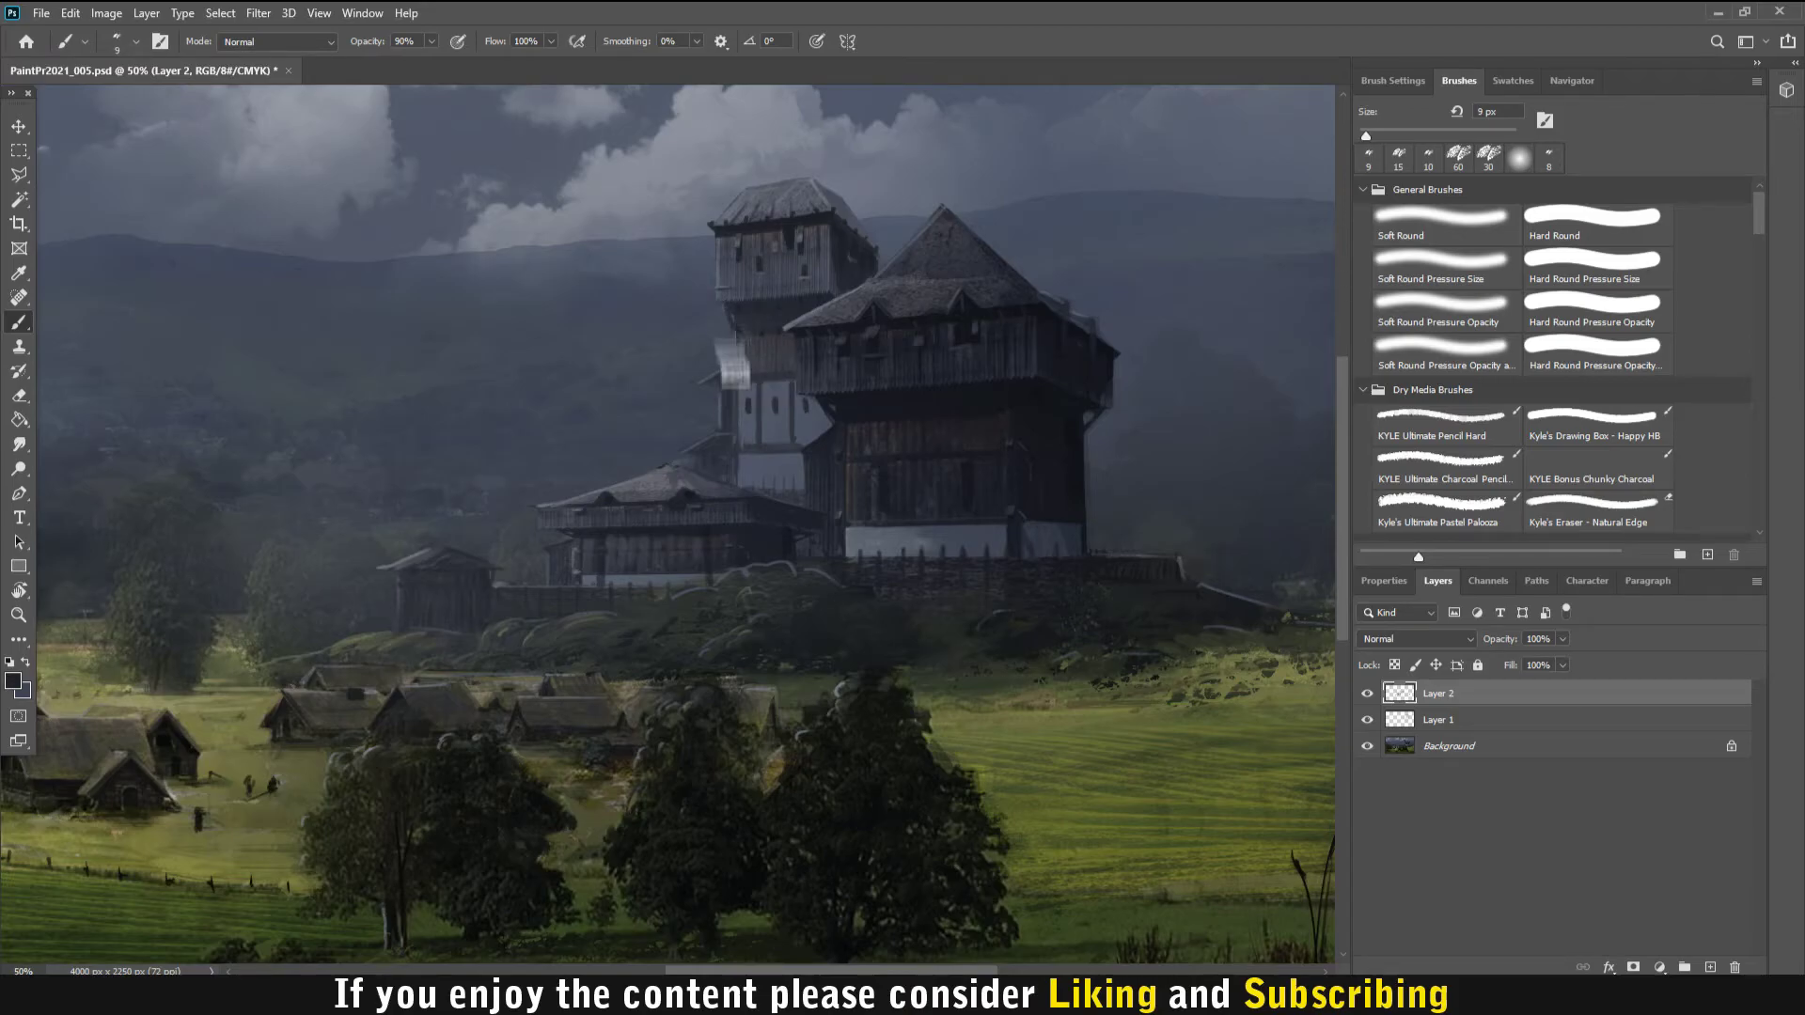
drag(723, 438, 747, 443)
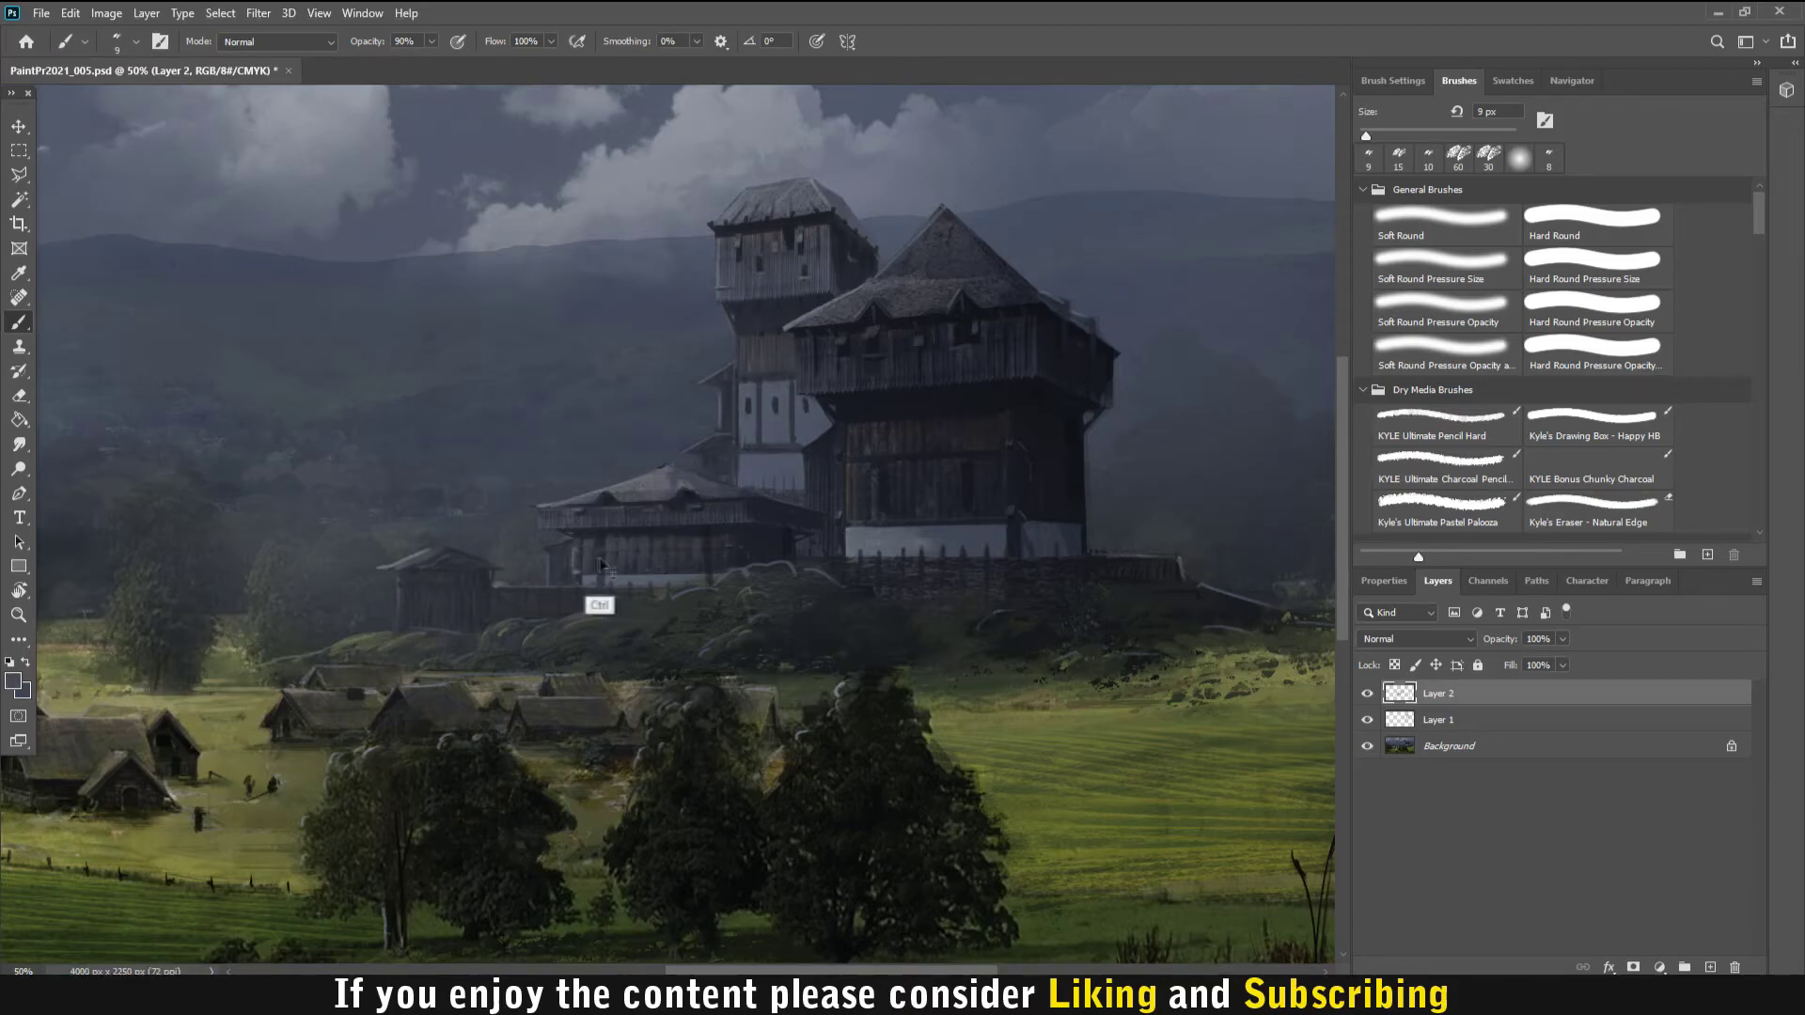
- Sample dark building colours with a larger textured brush and save the painting
key(period)
key(period)
alt+click(870, 373)
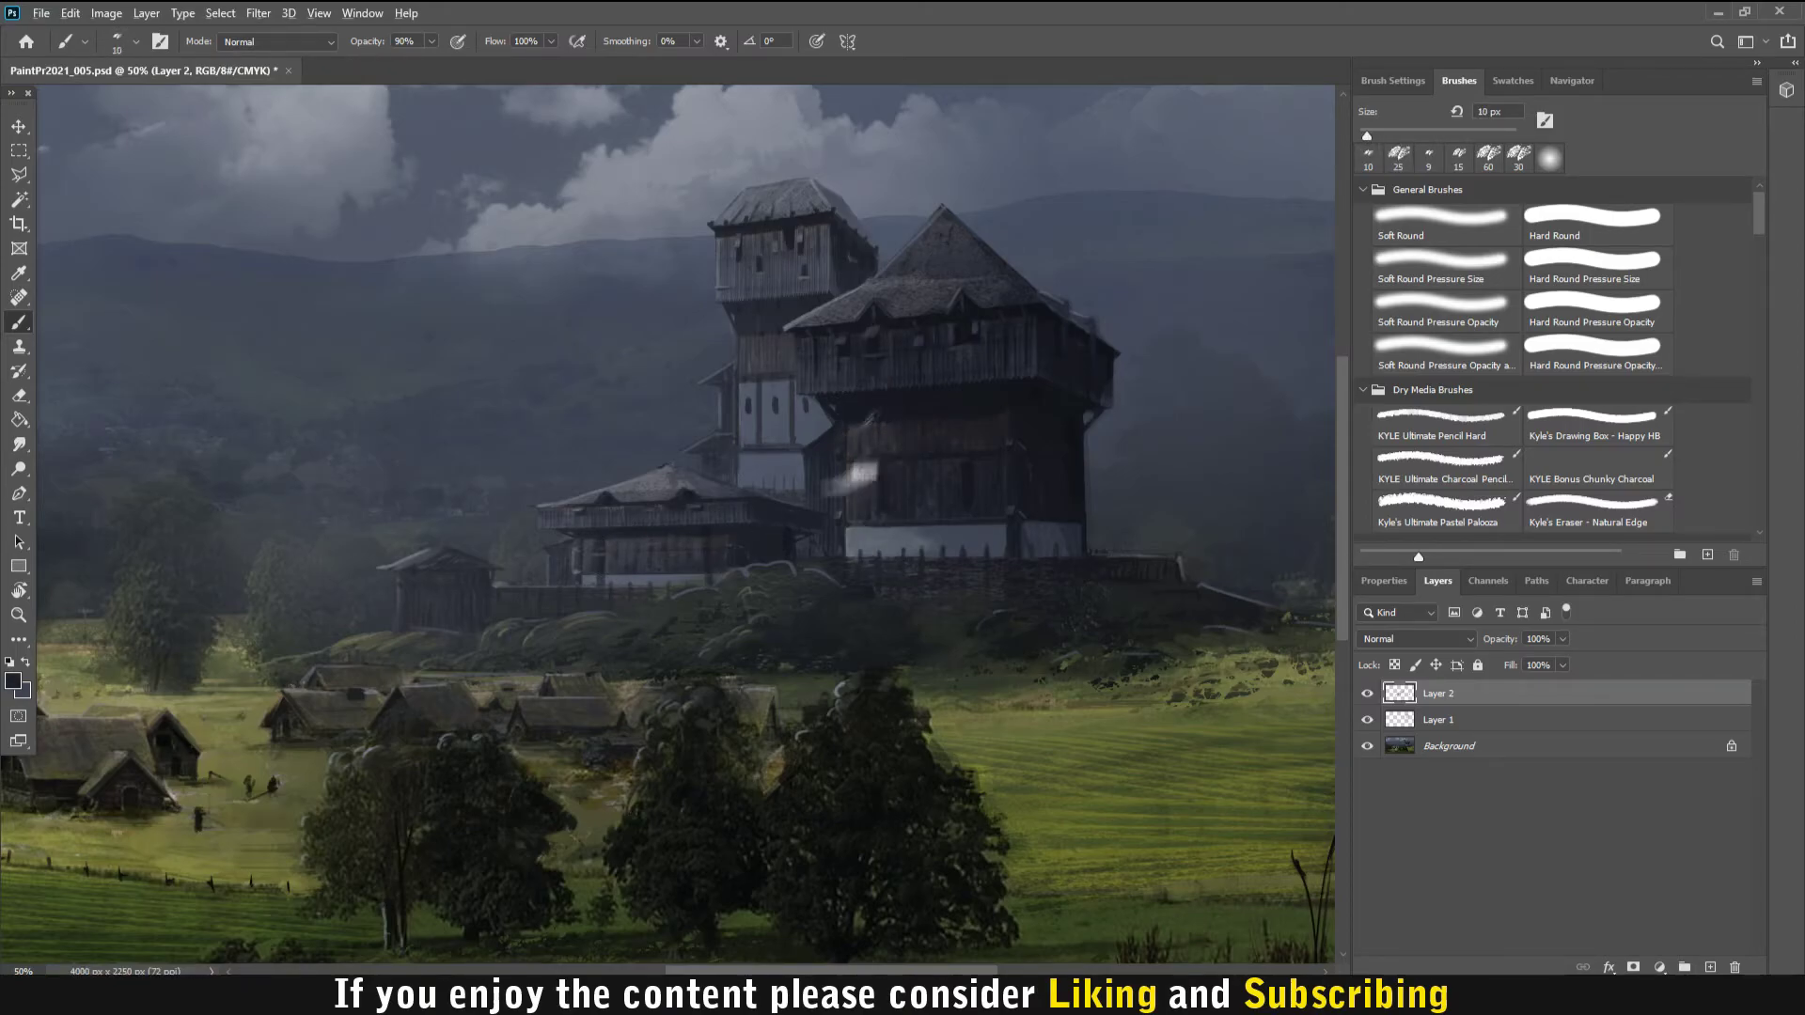
key(ctrl+s)
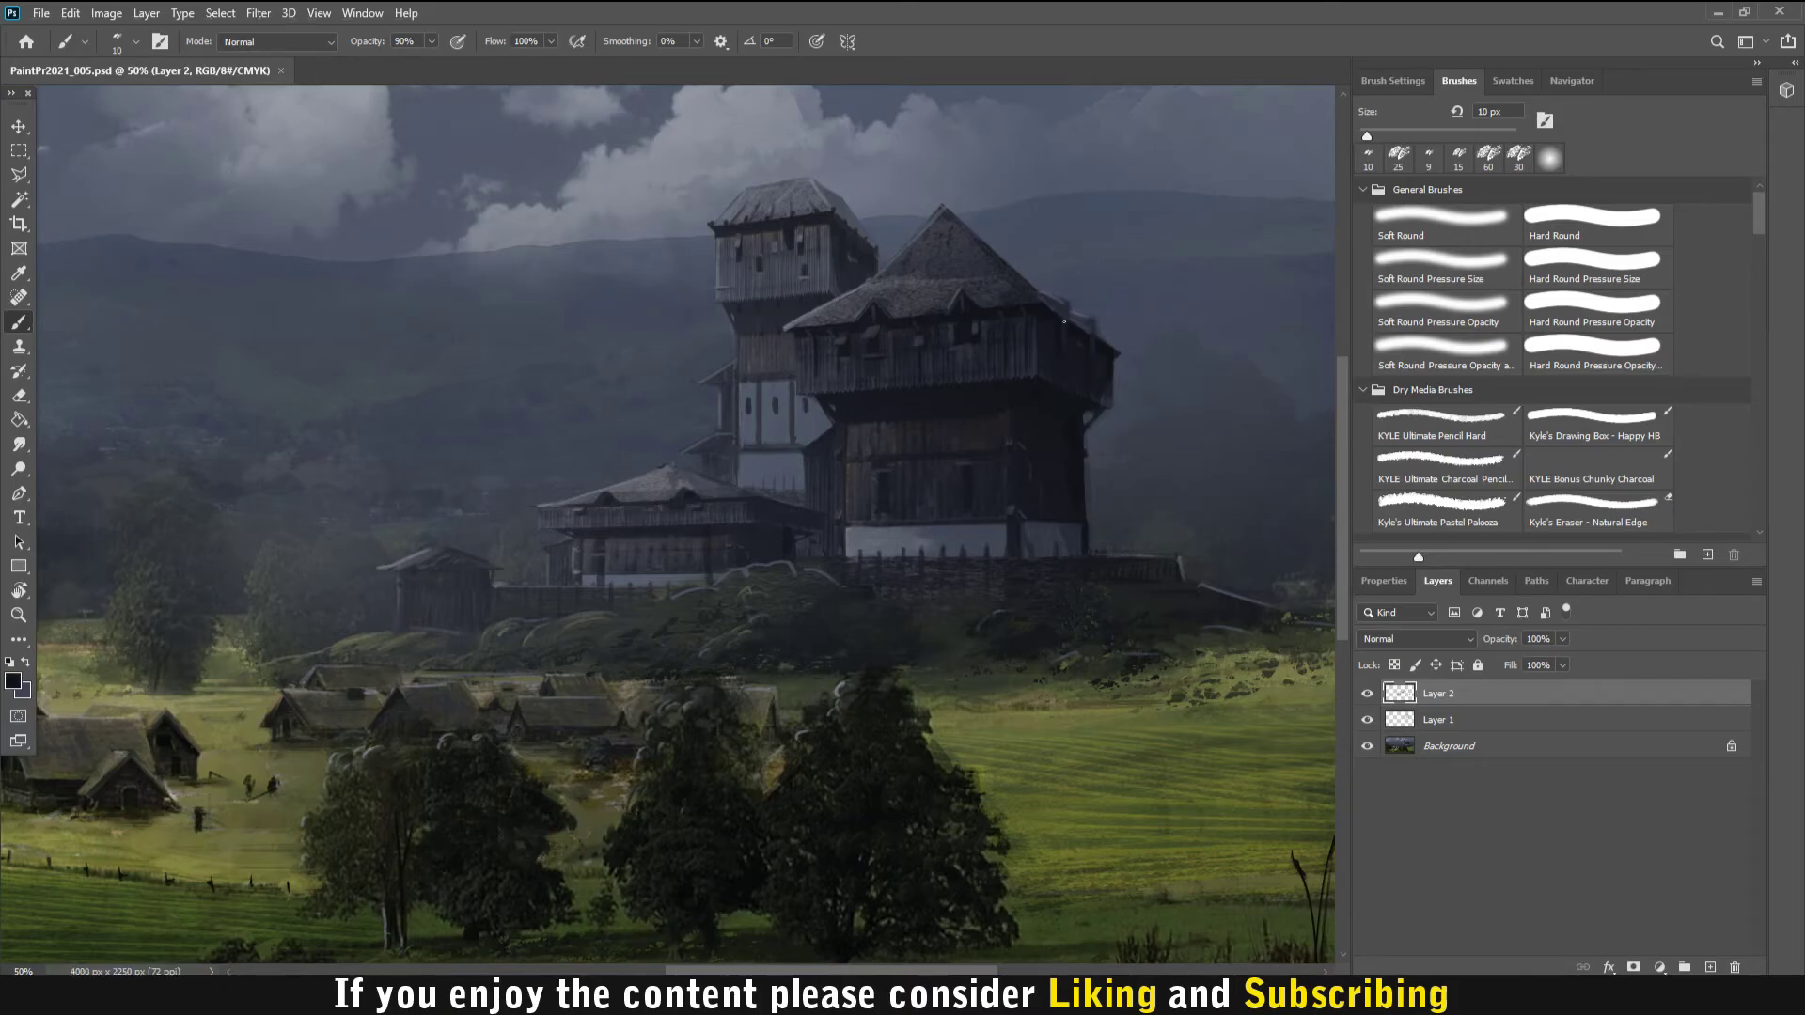
alt+click(1069, 361)
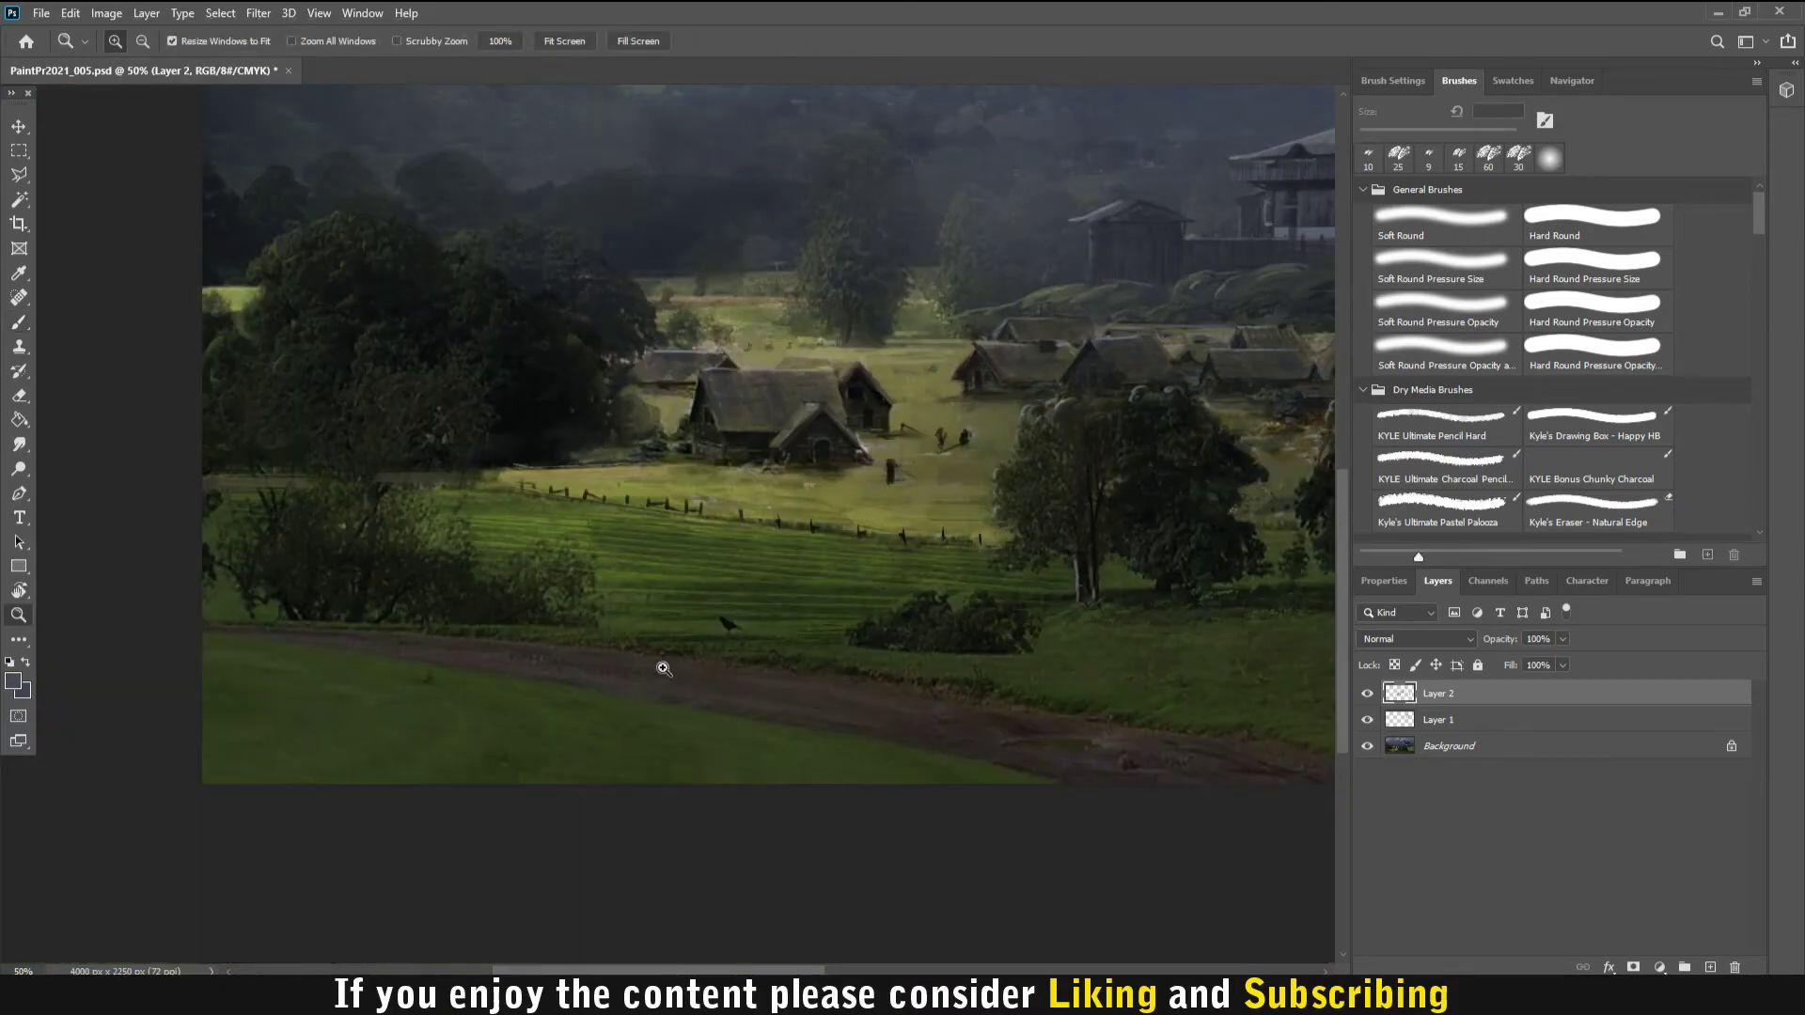
- Sample grey-green, dark and dark green colours from fields, castle, trees and grass
alt+click(280, 545)
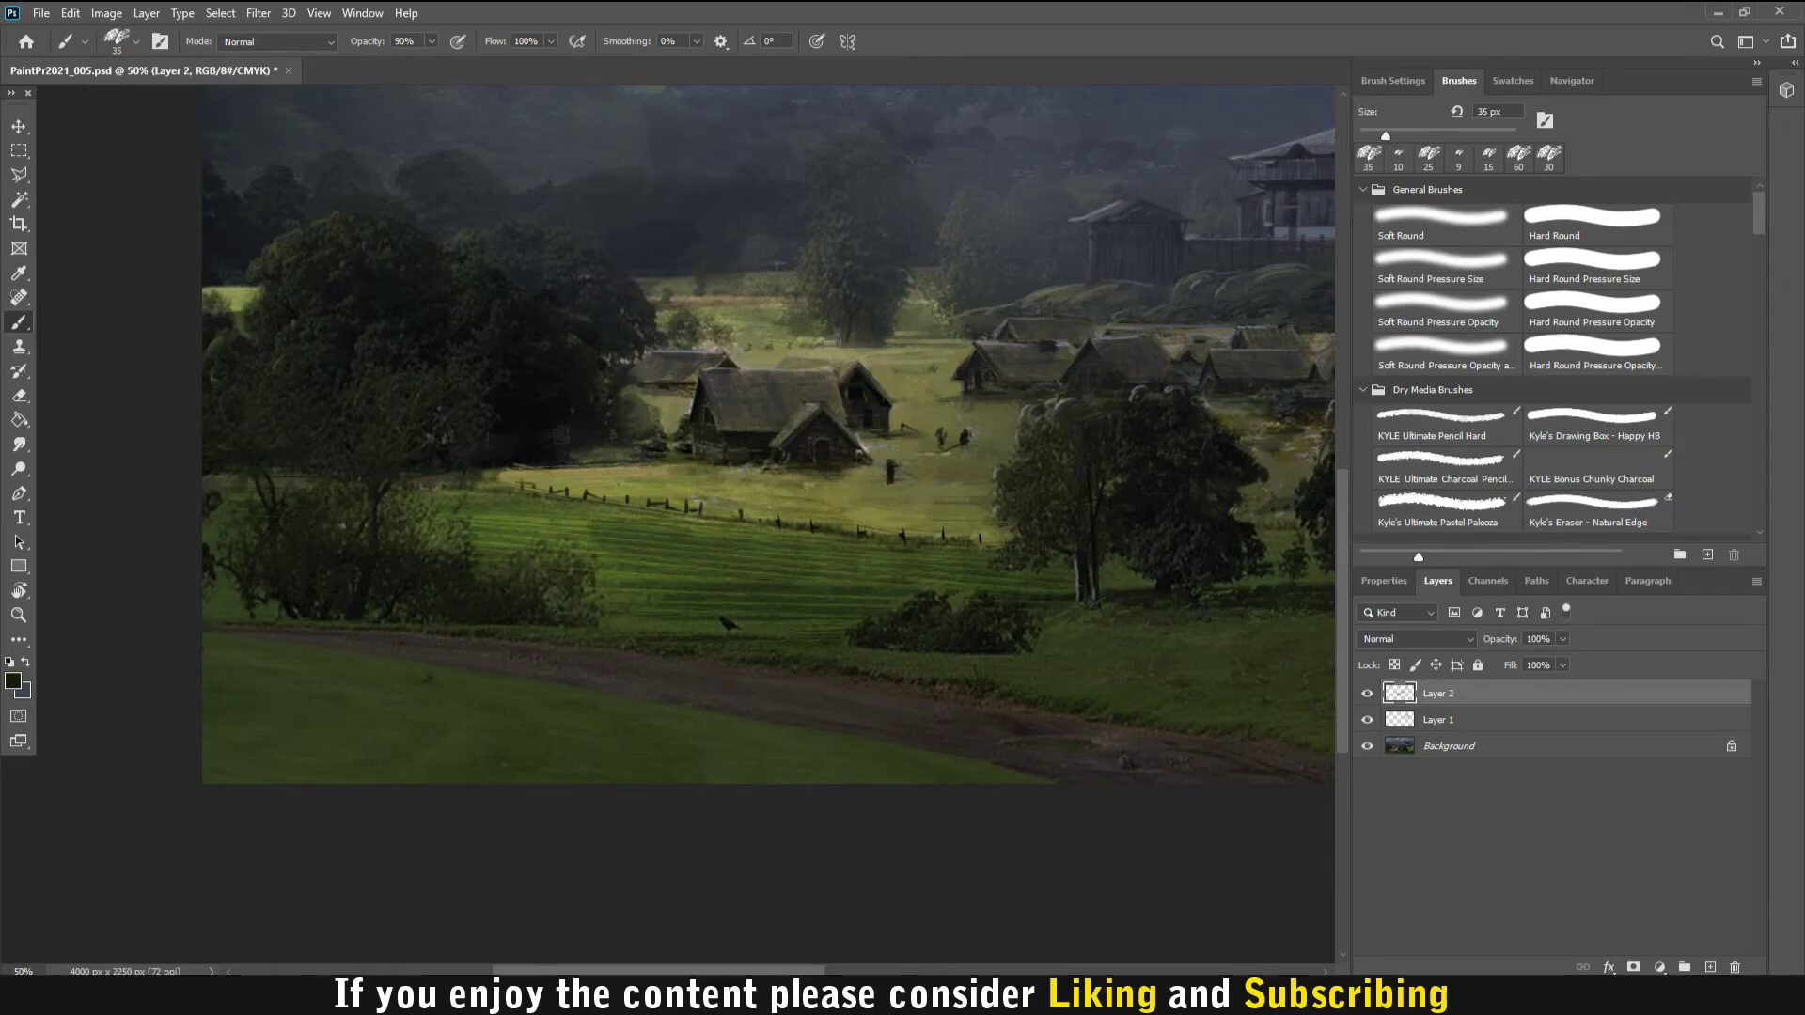
key(period)
key(period)
key(period)
key(comma)
alt+click(1077, 609)
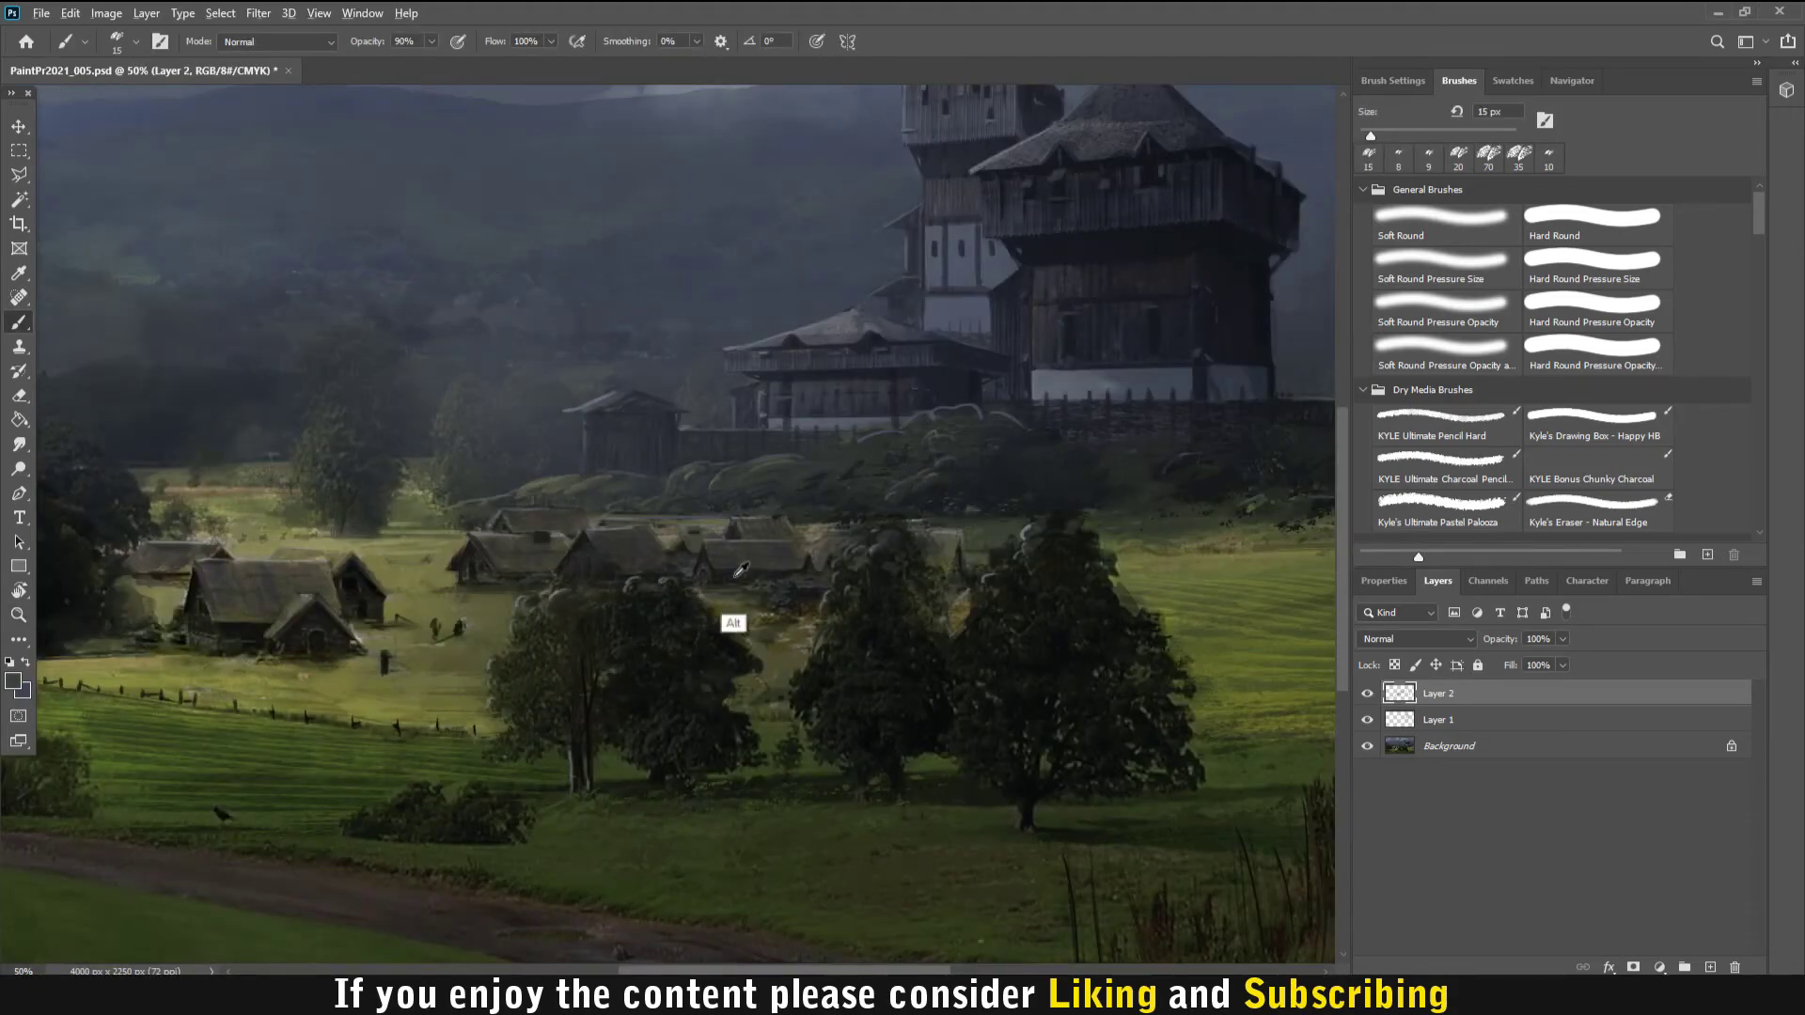
alt+click(737, 574)
alt+click(832, 313)
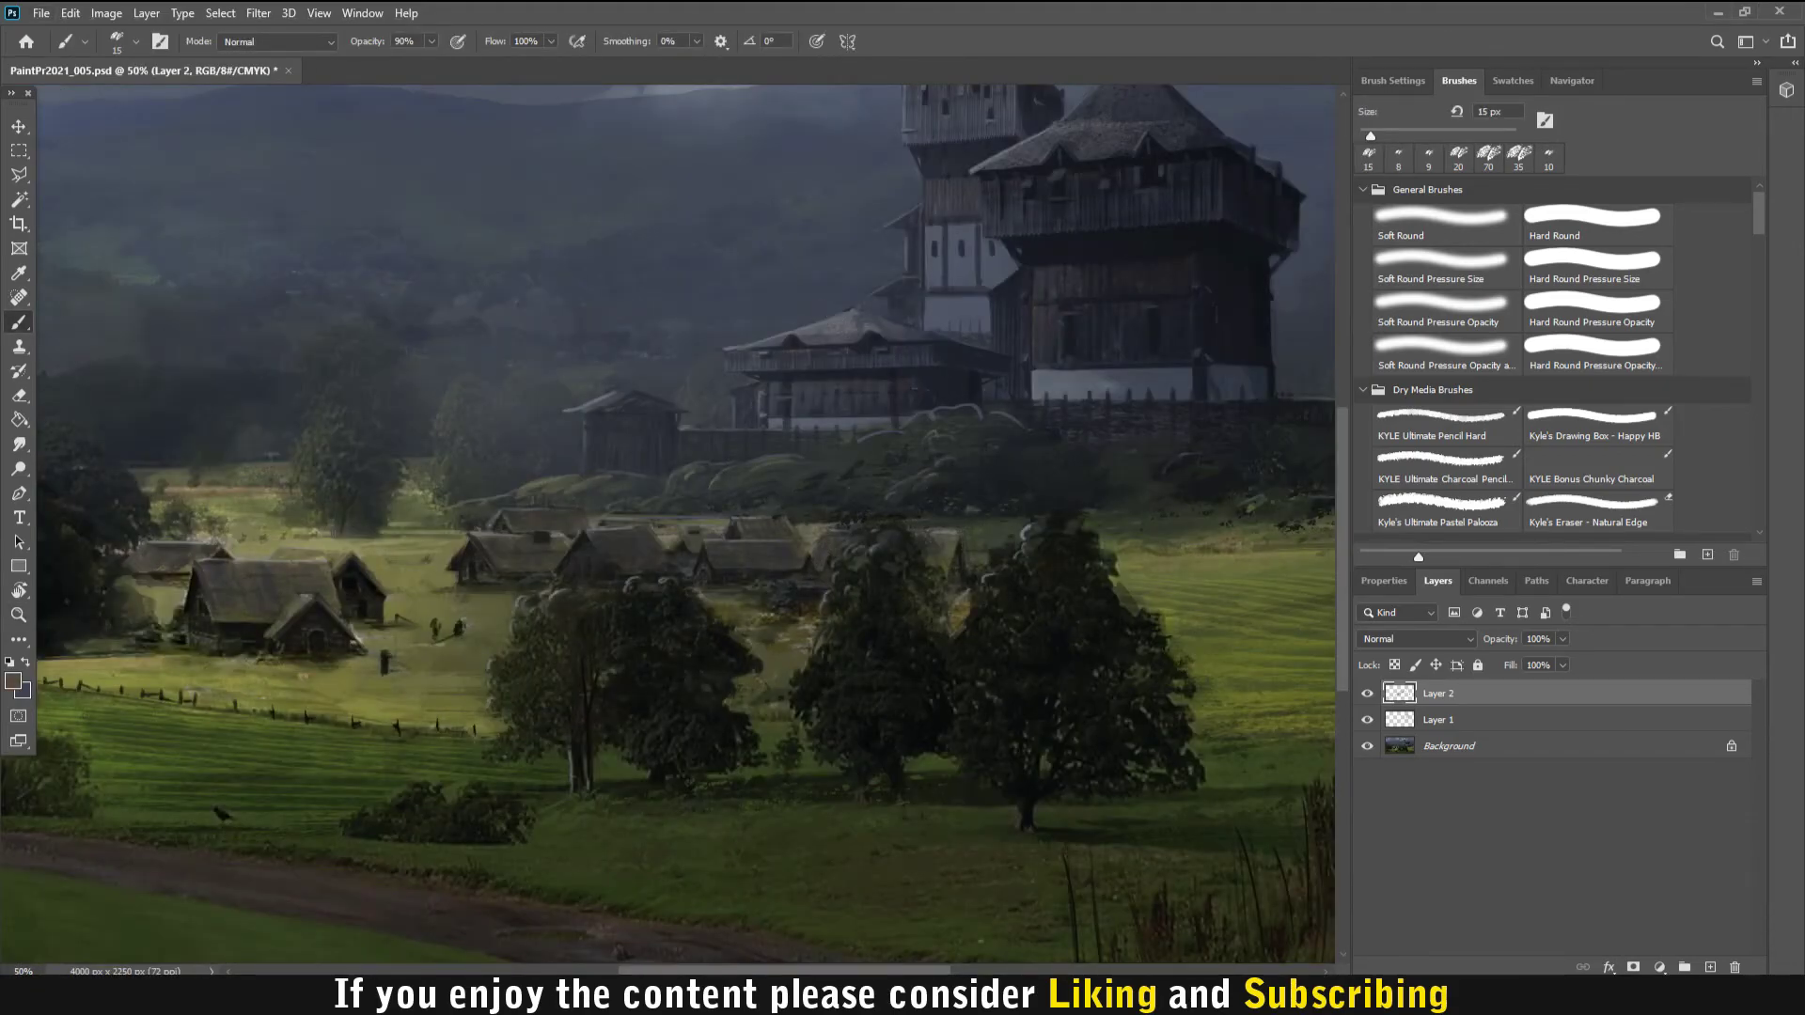
alt+click(738, 686)
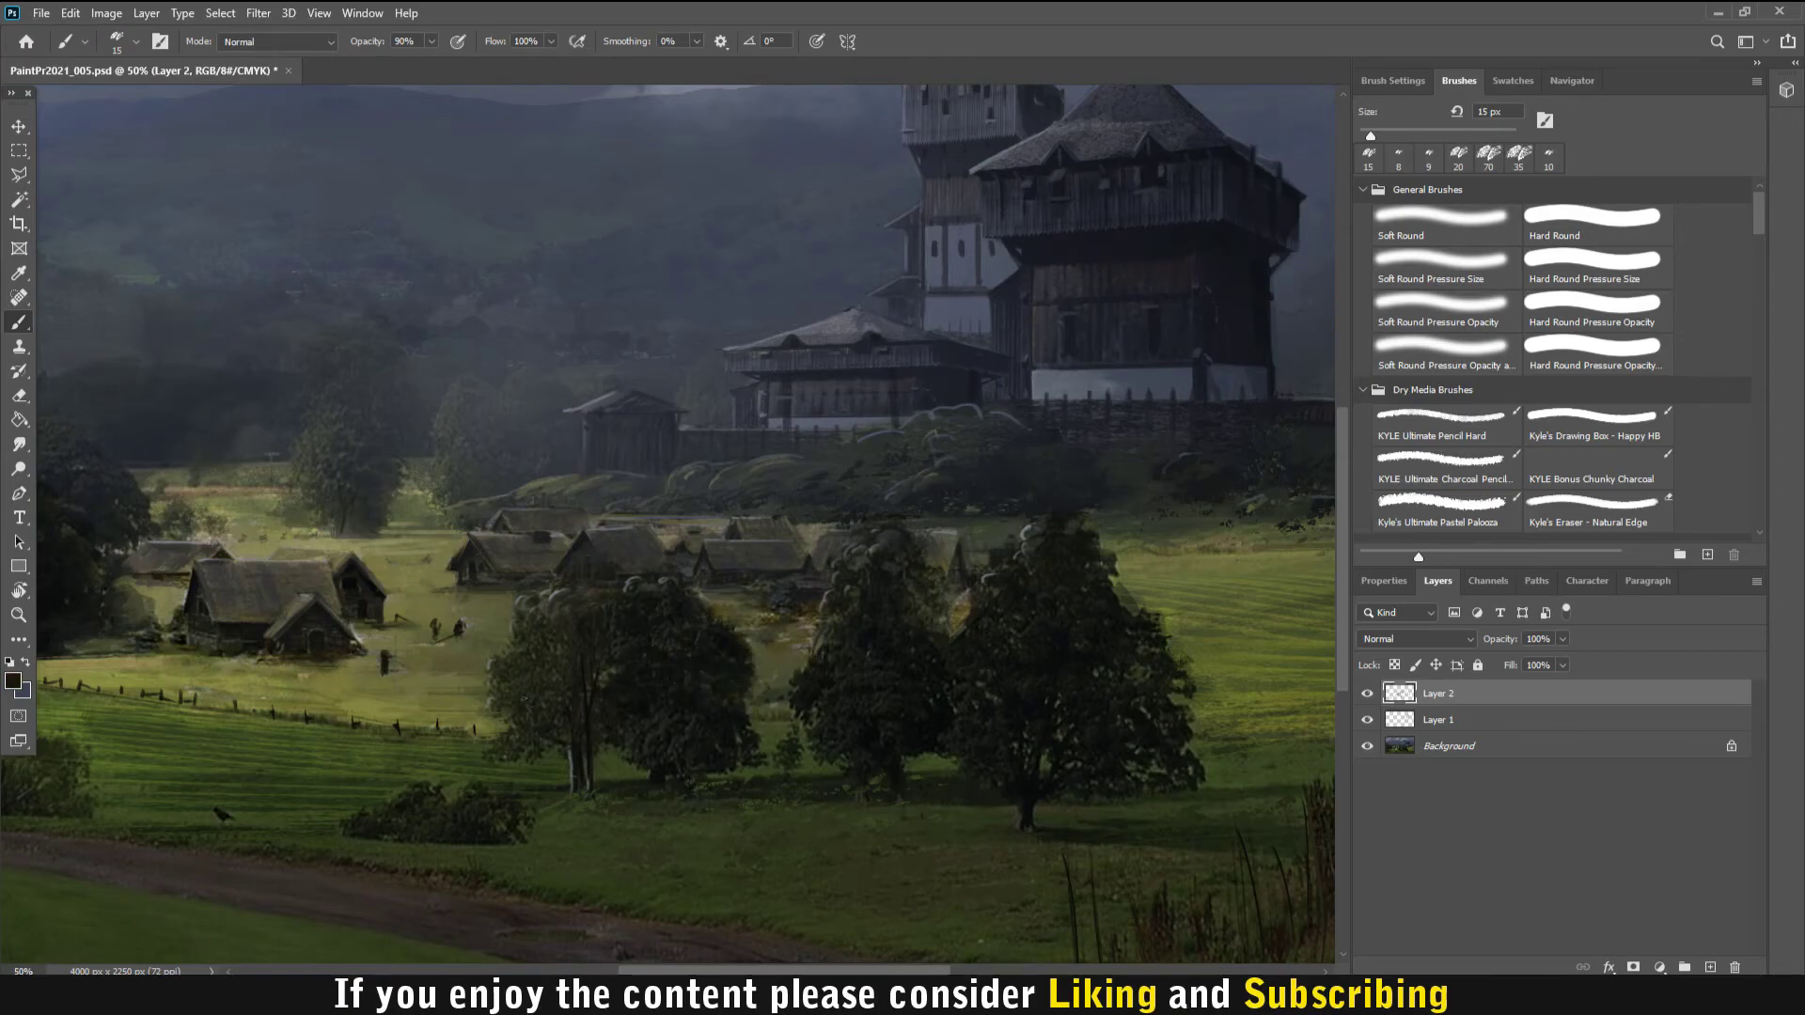
alt+click(849, 805)
- Paint small detail strokes over the village, ending with a 30 px brush
key(comma)
key(period)
key(bracketleft)
key(bracketleft)
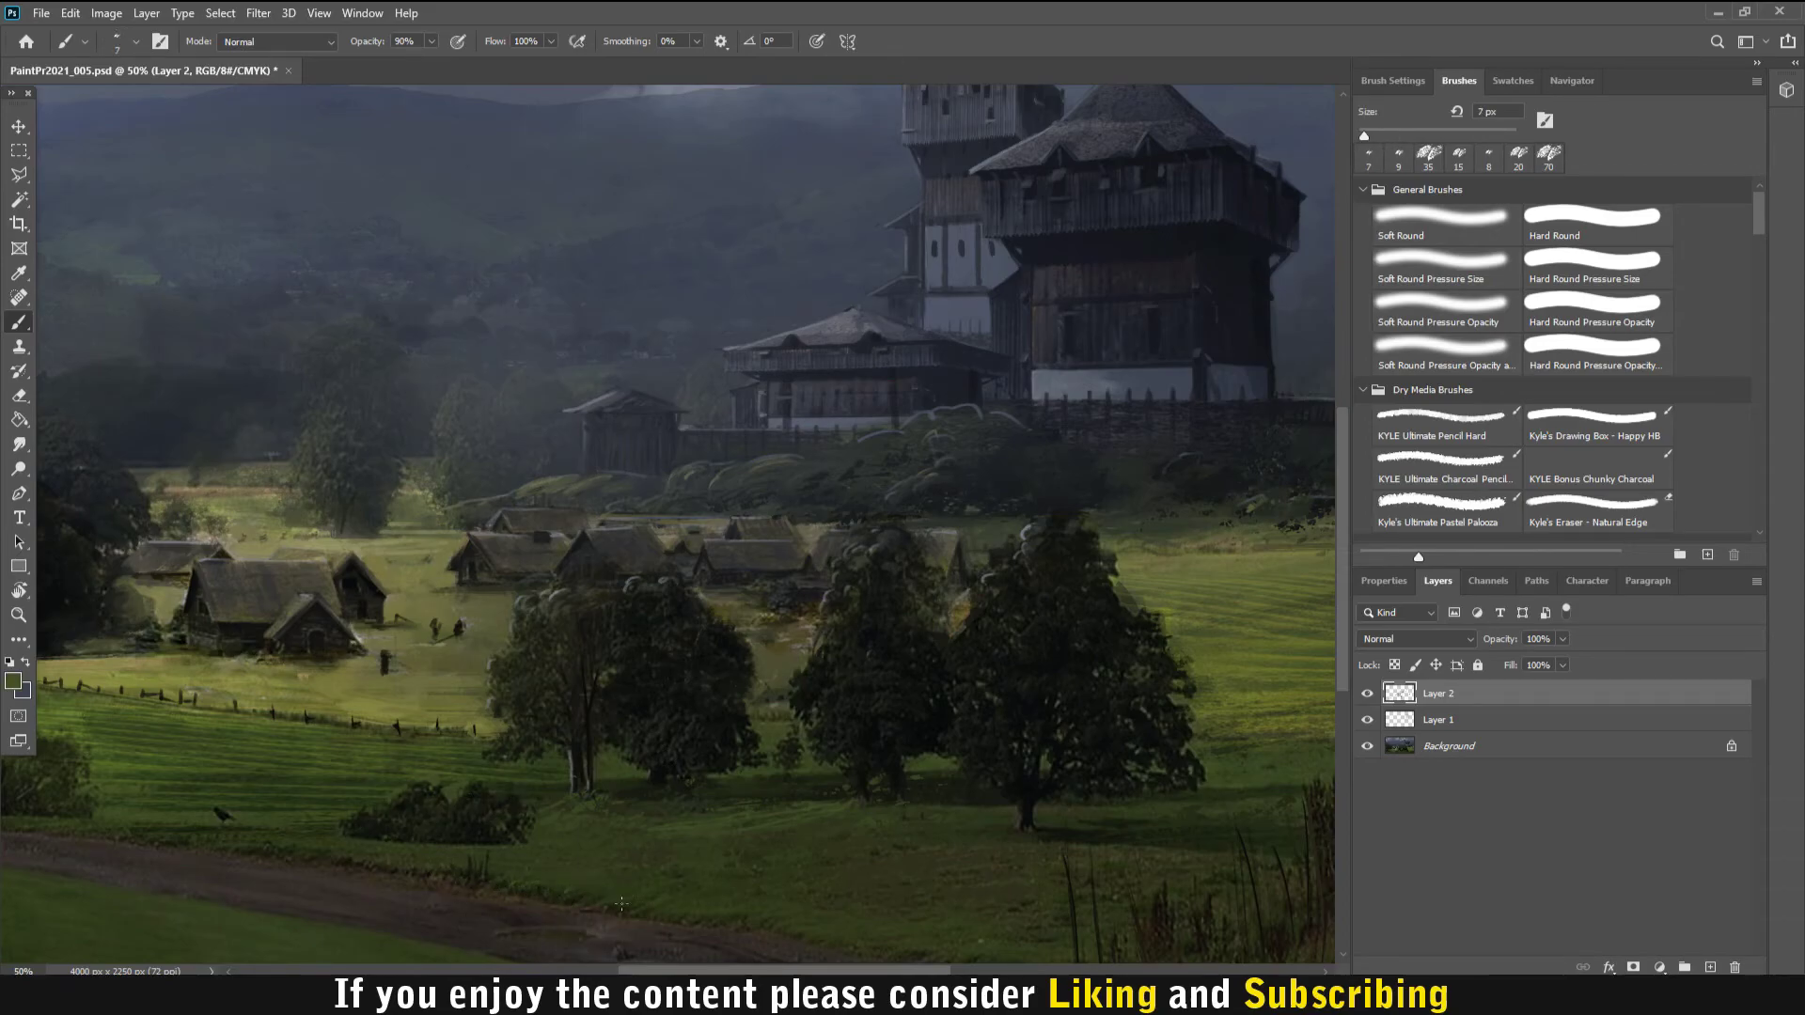
scroll(803, 872, down, 2)
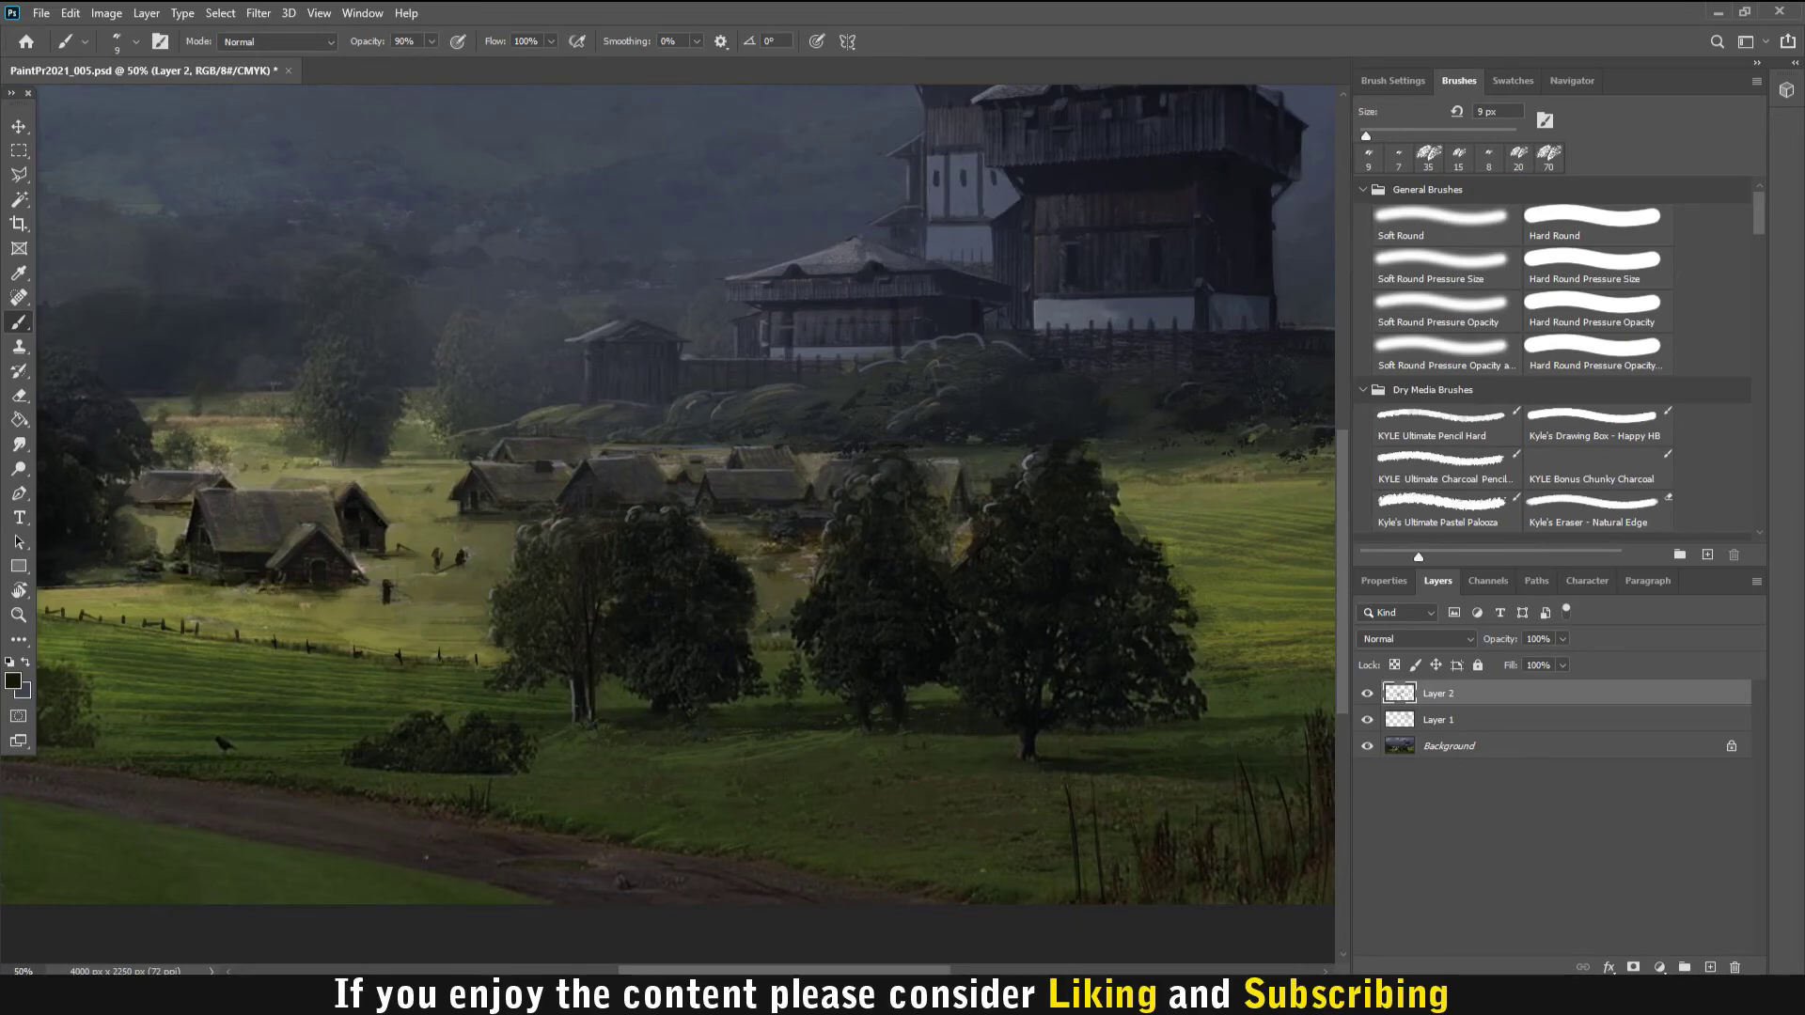
key(bracketright)
key(bracketright)
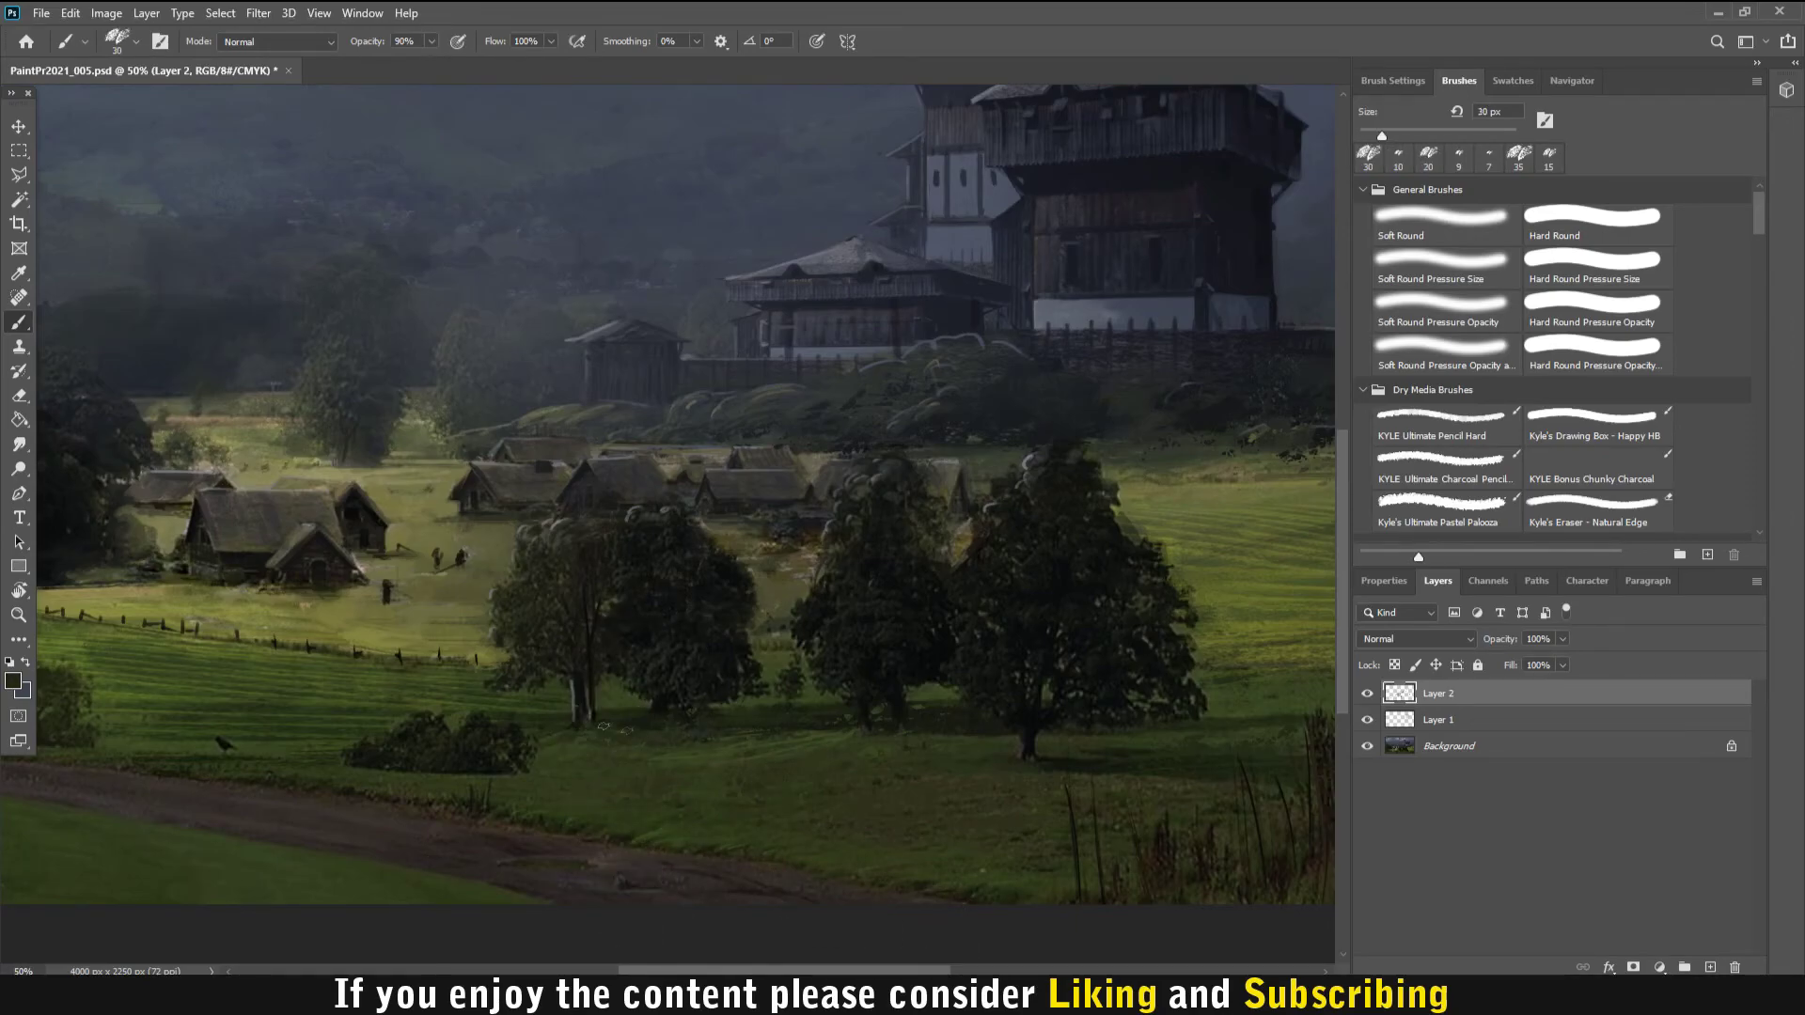
drag(1167, 571, 1021, 616)
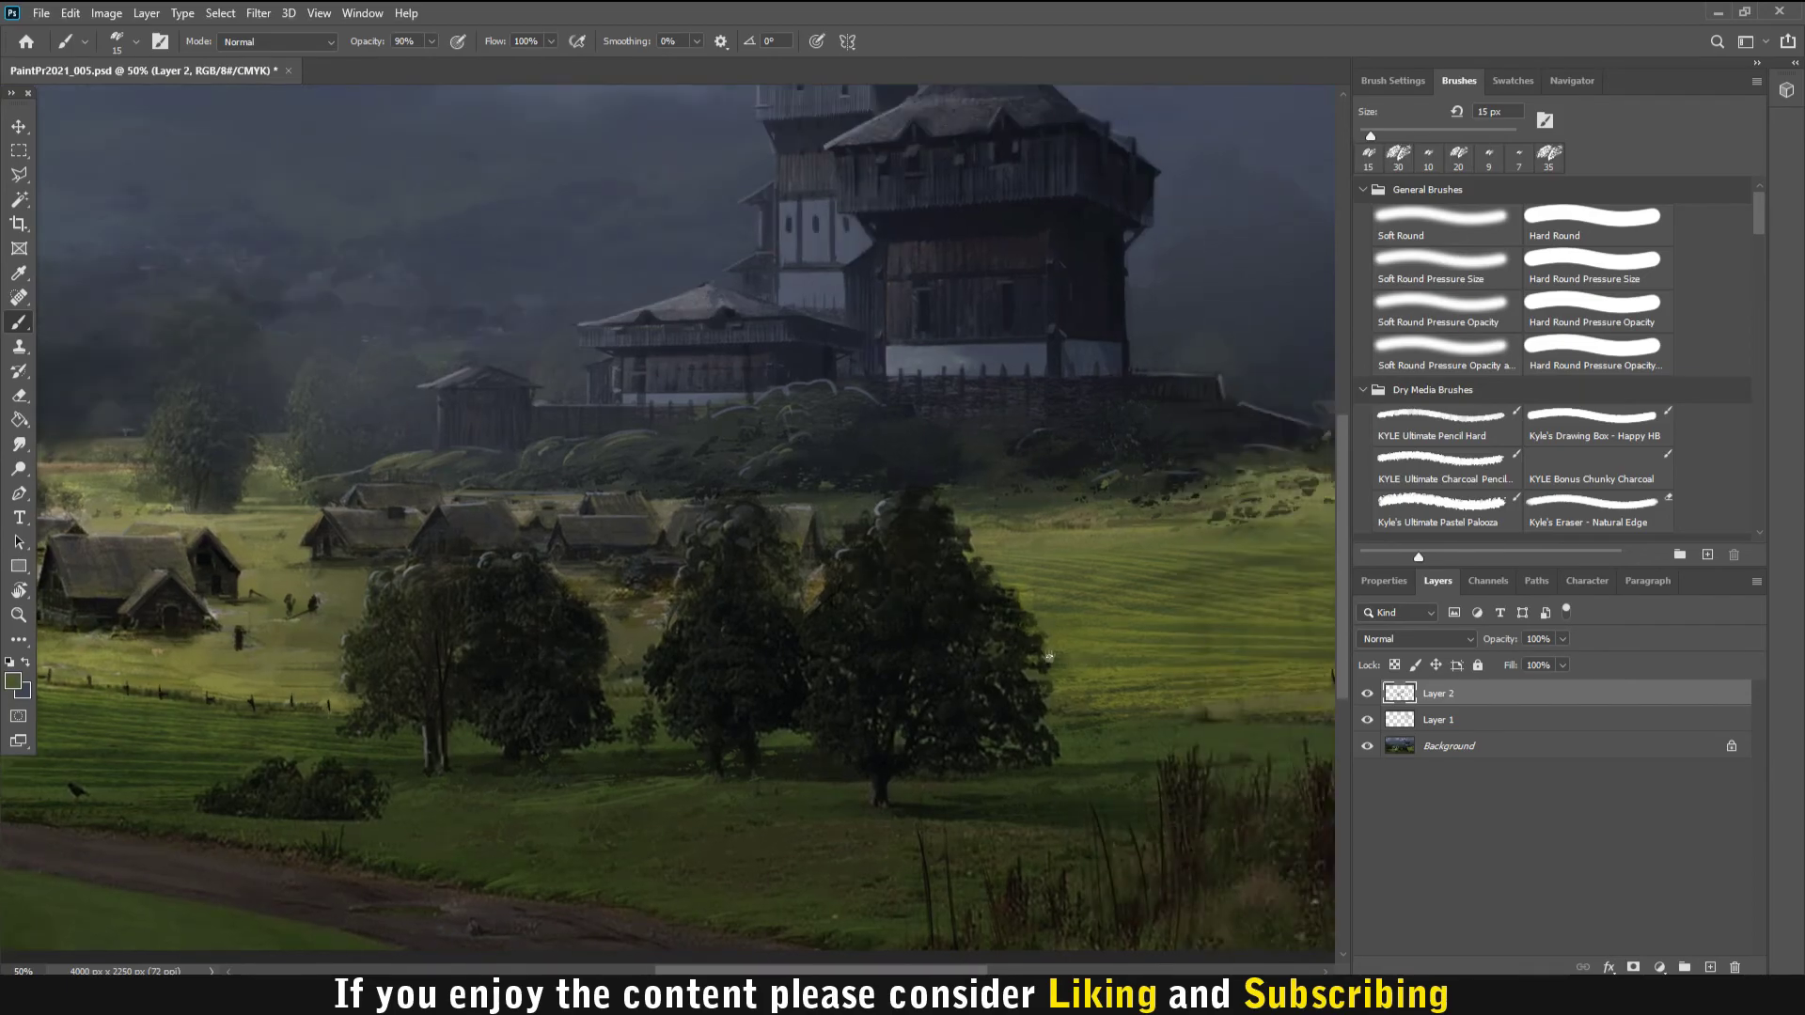
key(bracketleft)
key(bracketleft)
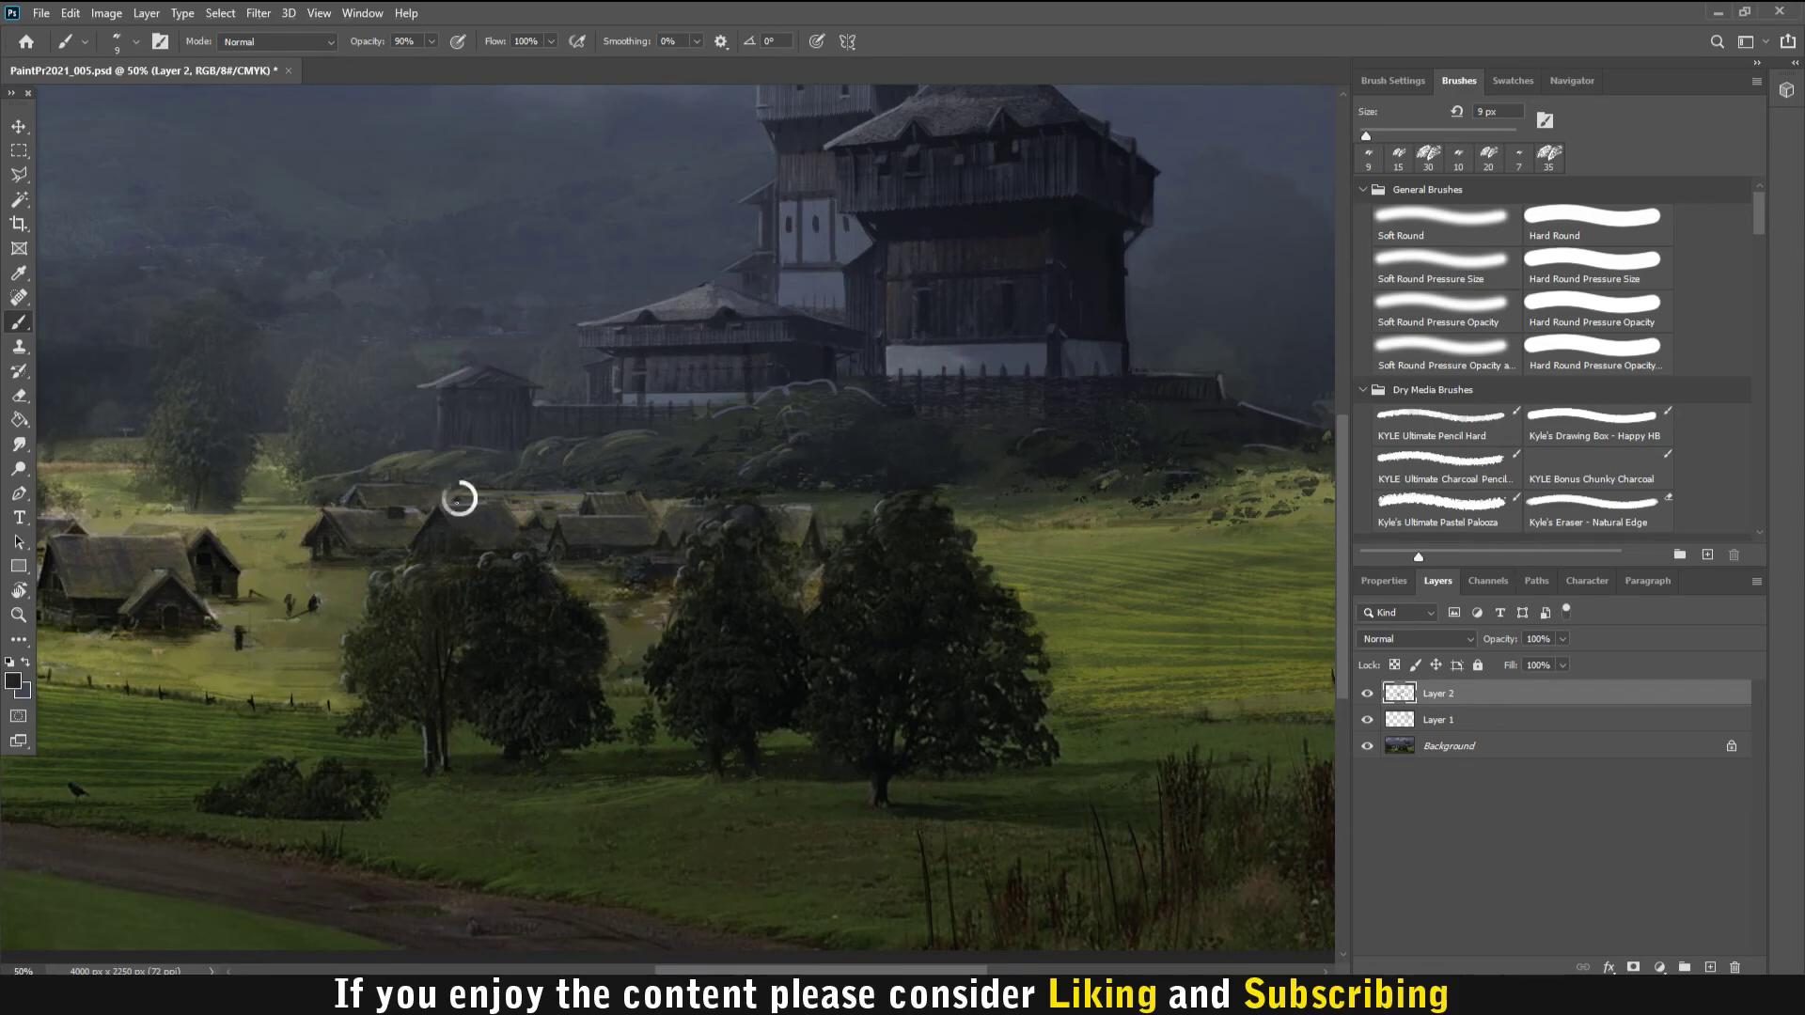
scroll(1143, 576, right, 2)
key(bracketright)
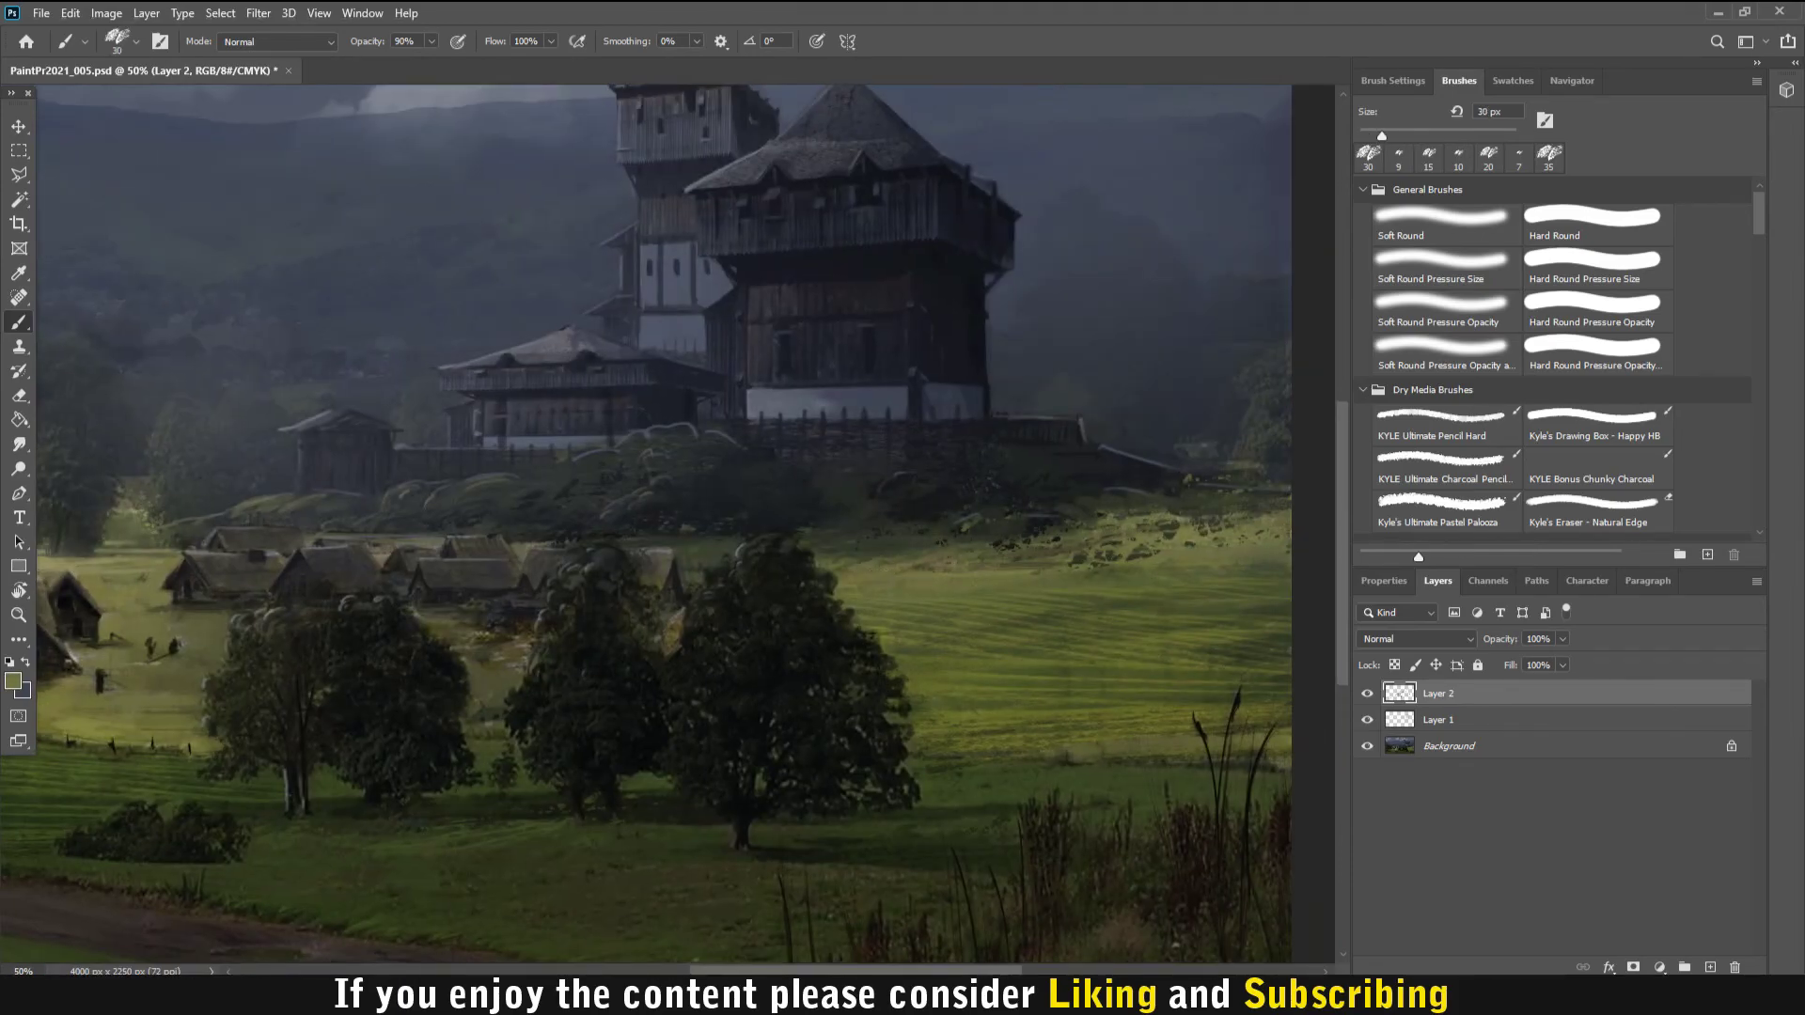
- Sample a brighter green and paint over the light diagonal streak on the hillside with a small brush
scroll(874, 567, right, 3)
alt+click(1009, 483)
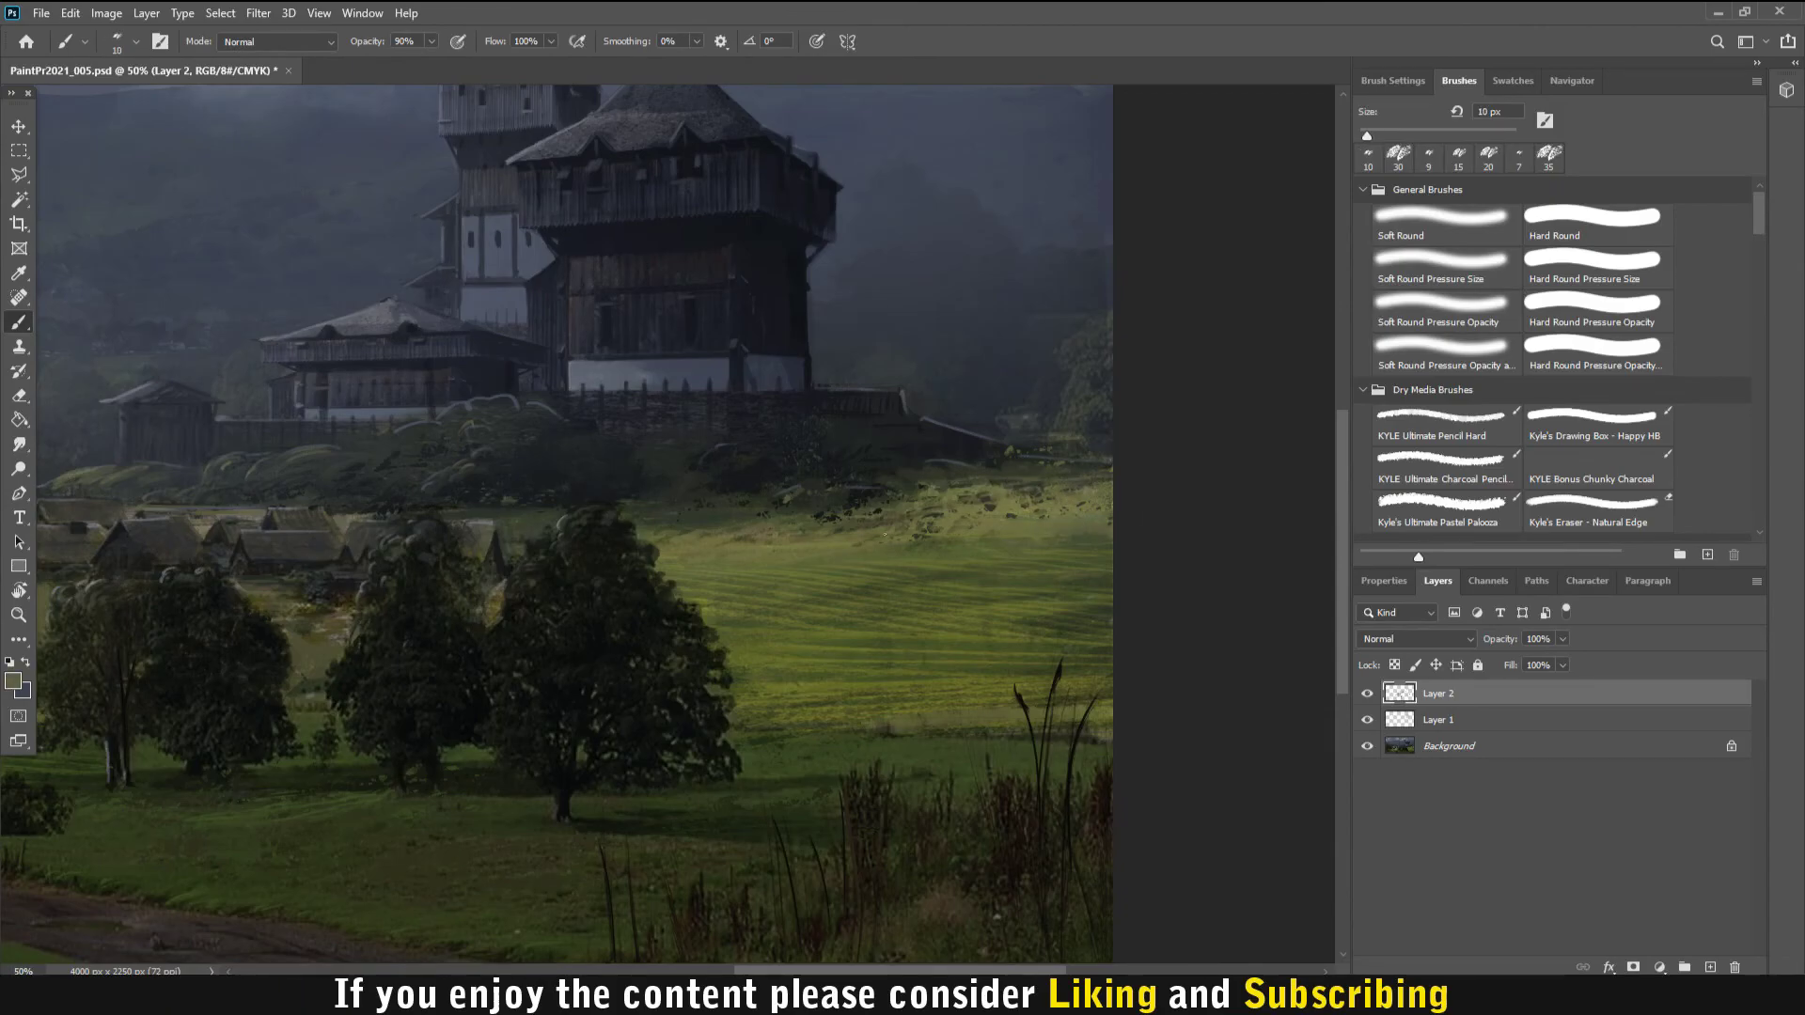
key(bracketright)
key(bracketright)
key(bracketleft)
key(bracketleft)
key(bracketleft)
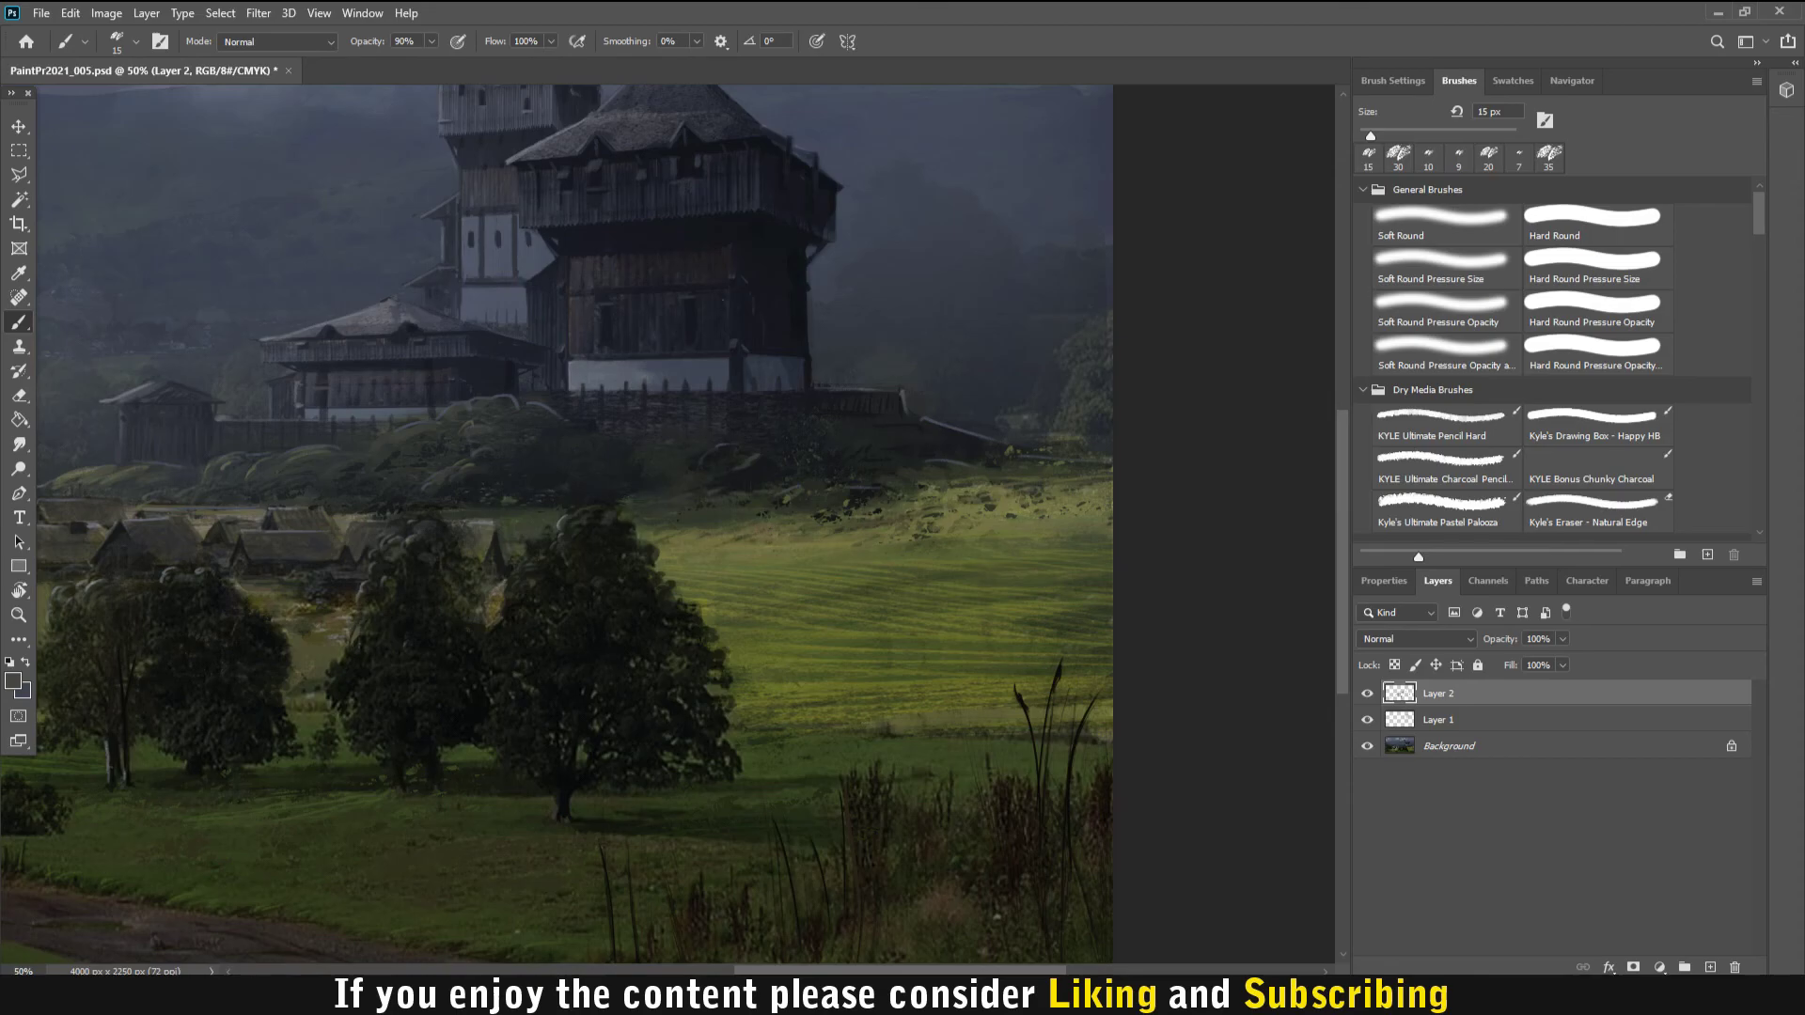
key(bracketleft)
key(bracketleft)
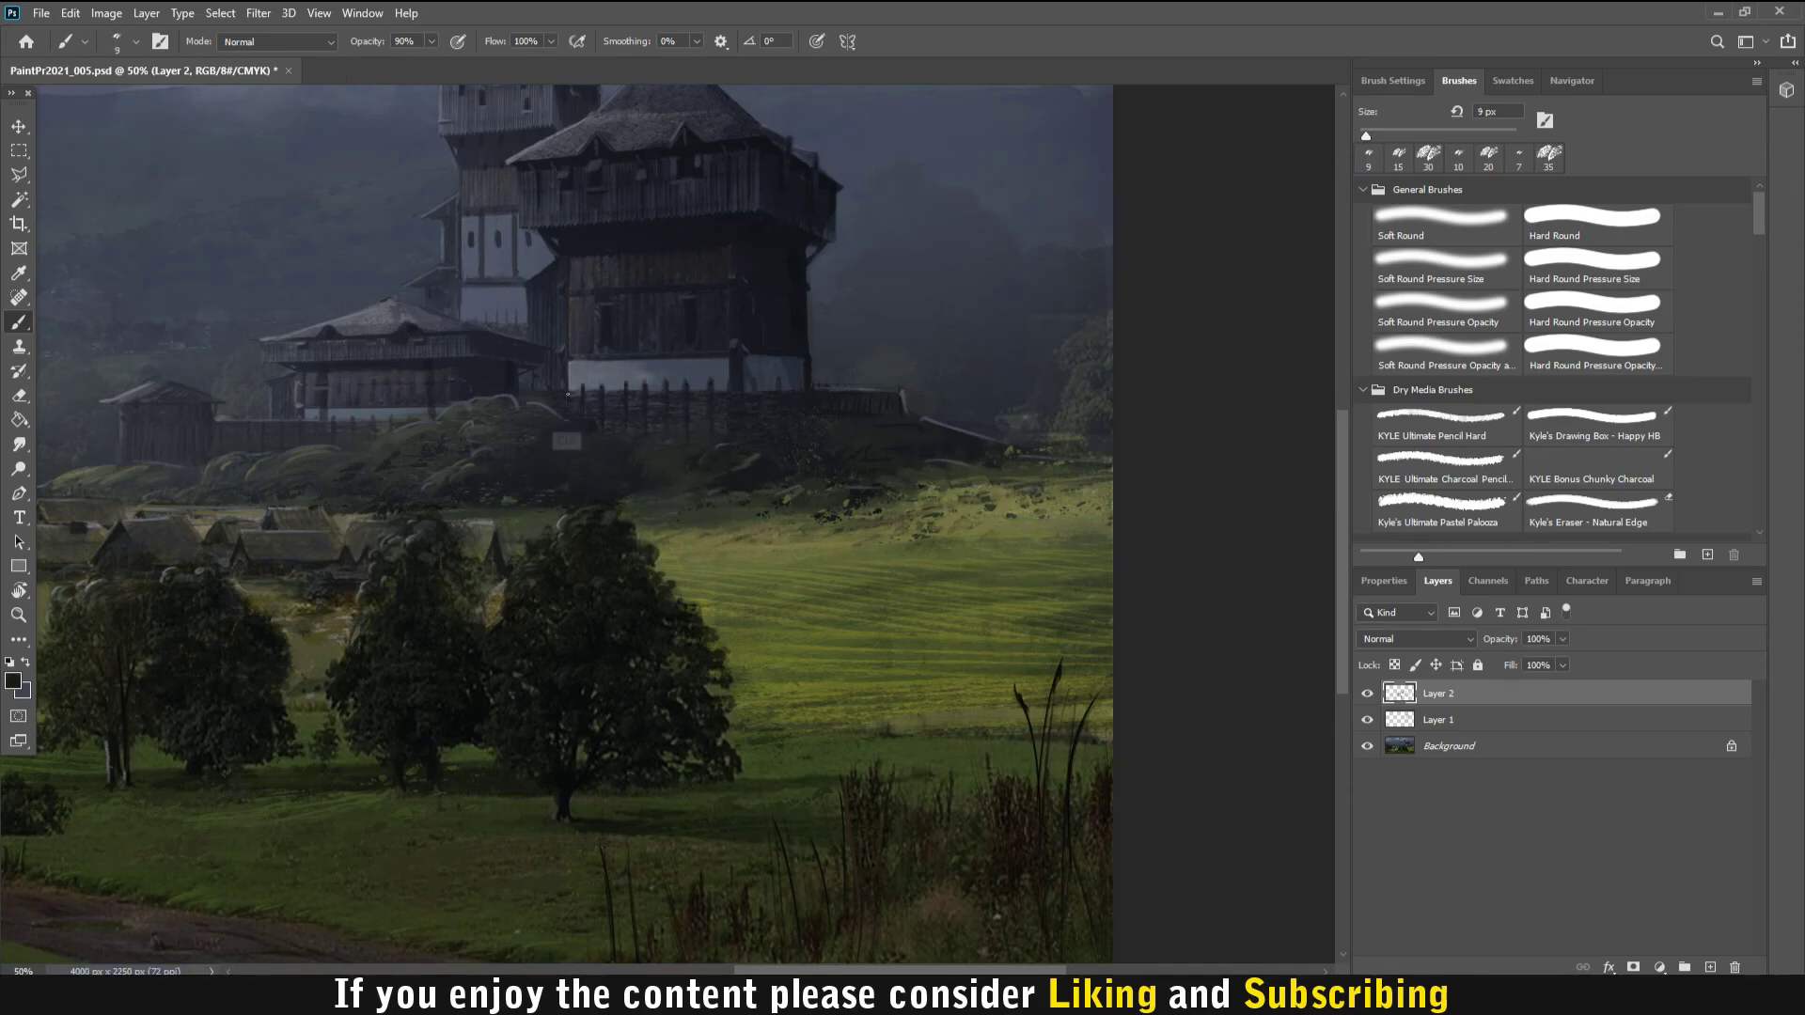
key(bracketright)
key(bracketright)
key(bracketright)
key(bracketleft)
drag(902, 423, 1001, 453)
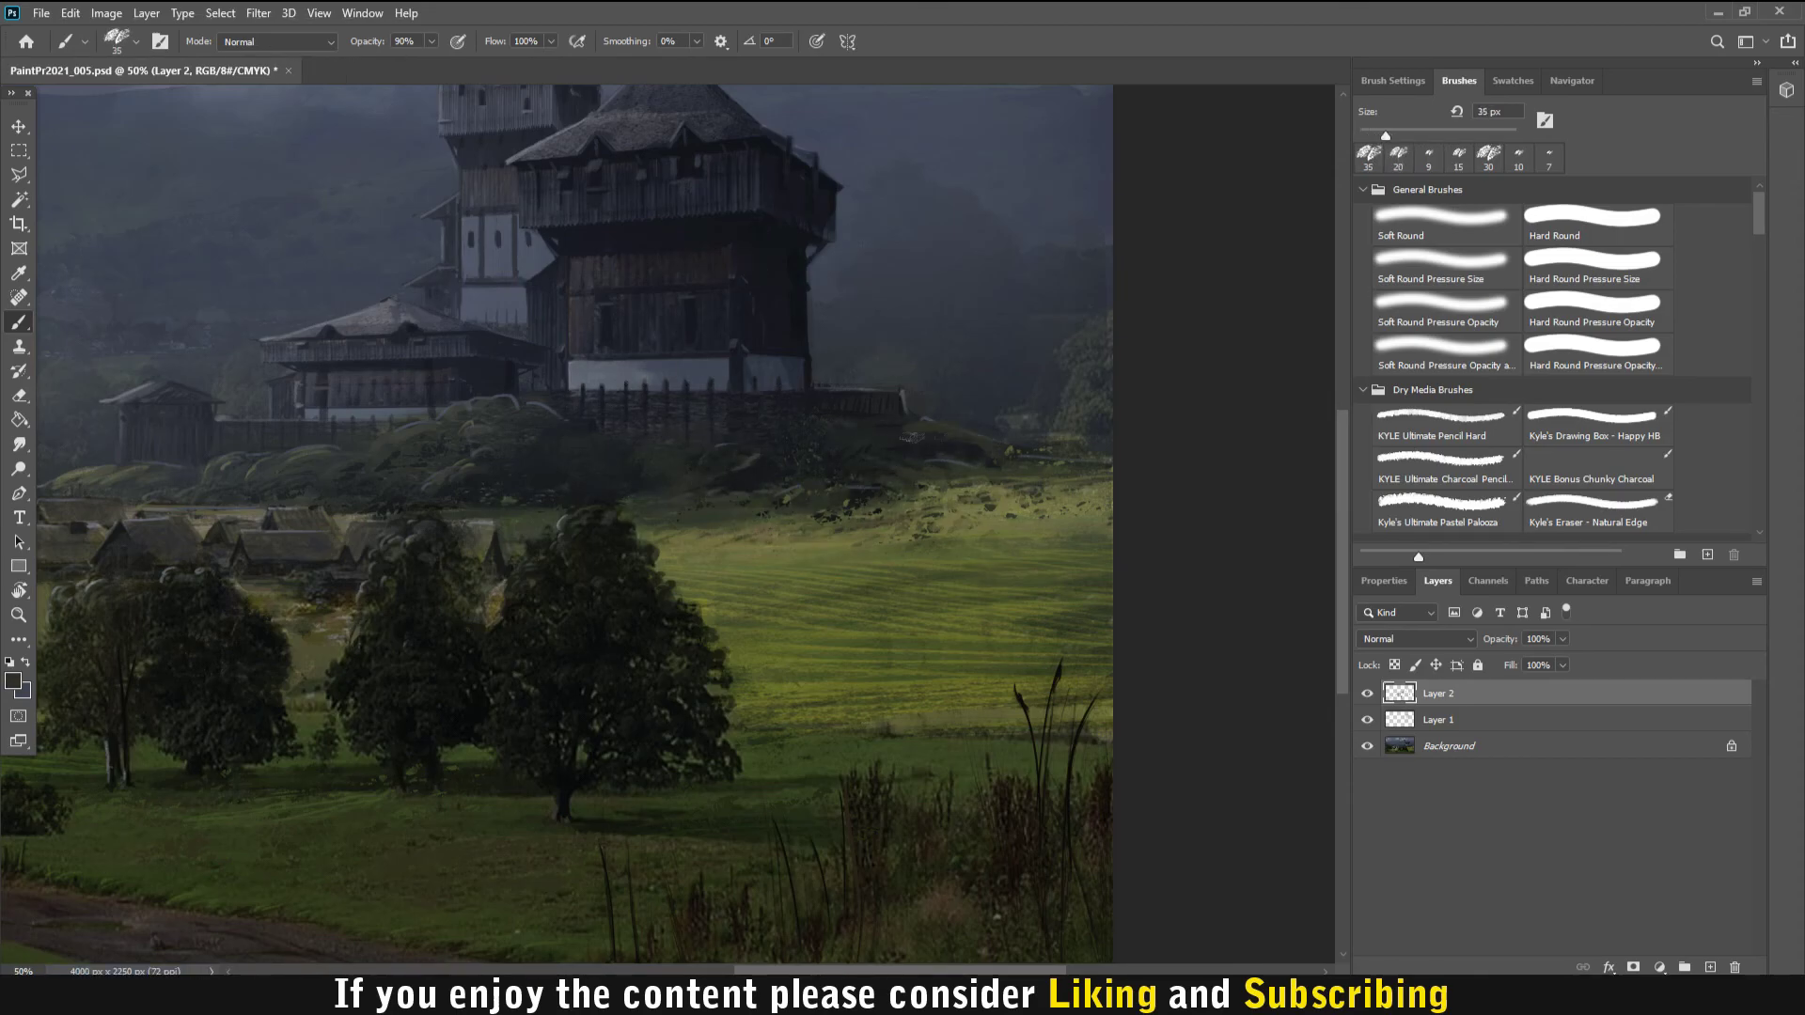
- Sample olive from the hillside, set the brush to 20 px at 40% opacity, and zoom out to 33.33%
alt+click(930, 413)
key(bracketleft)
key(bracketright)
key(4)
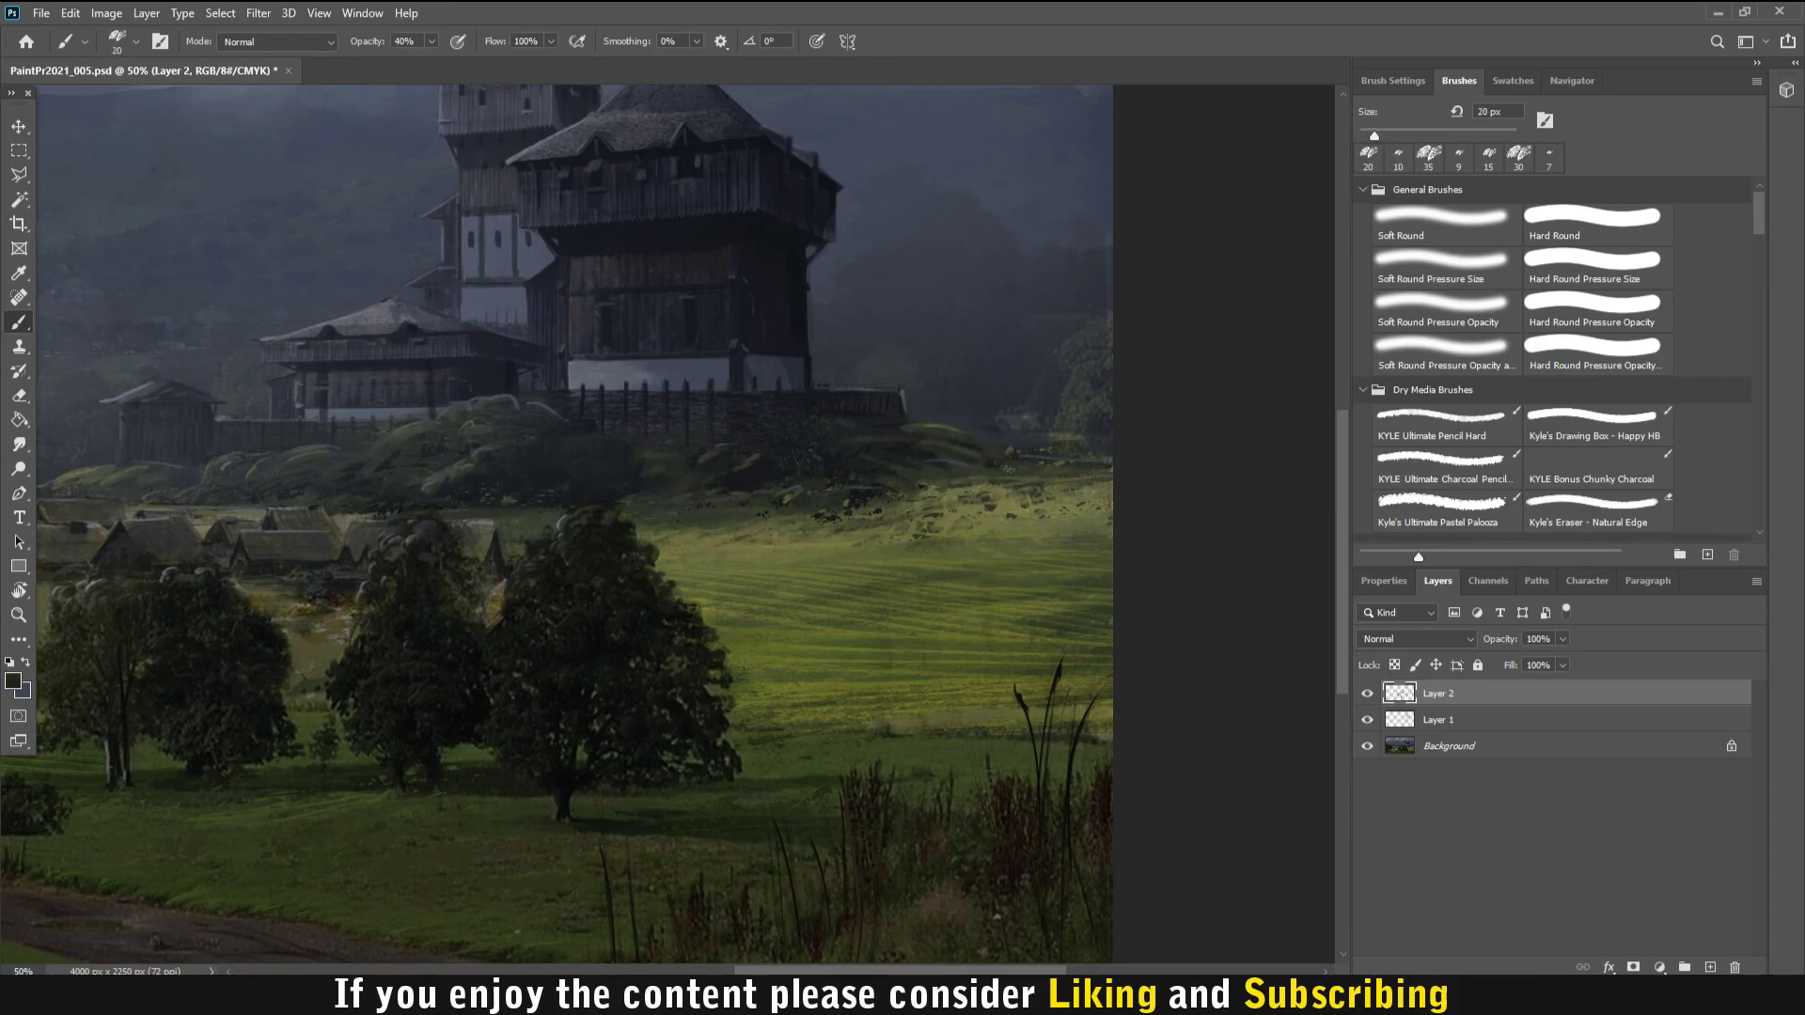
key(z)
key(ctrl+minus)
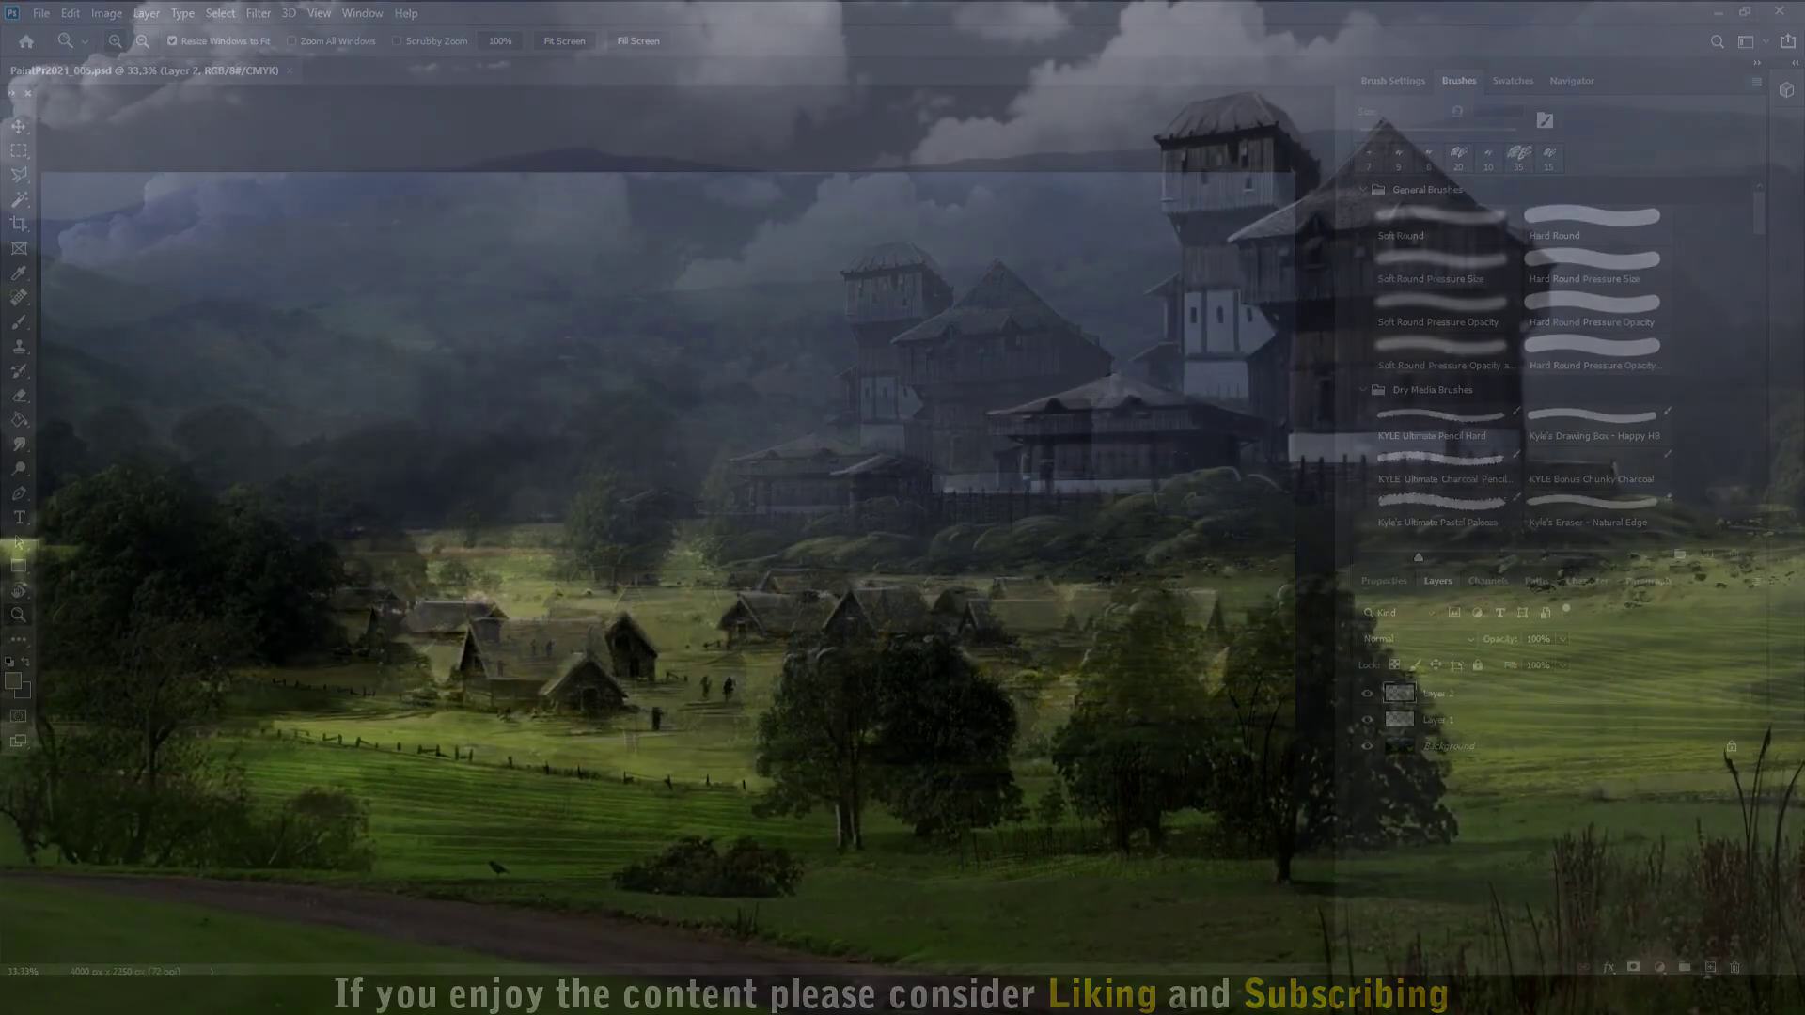